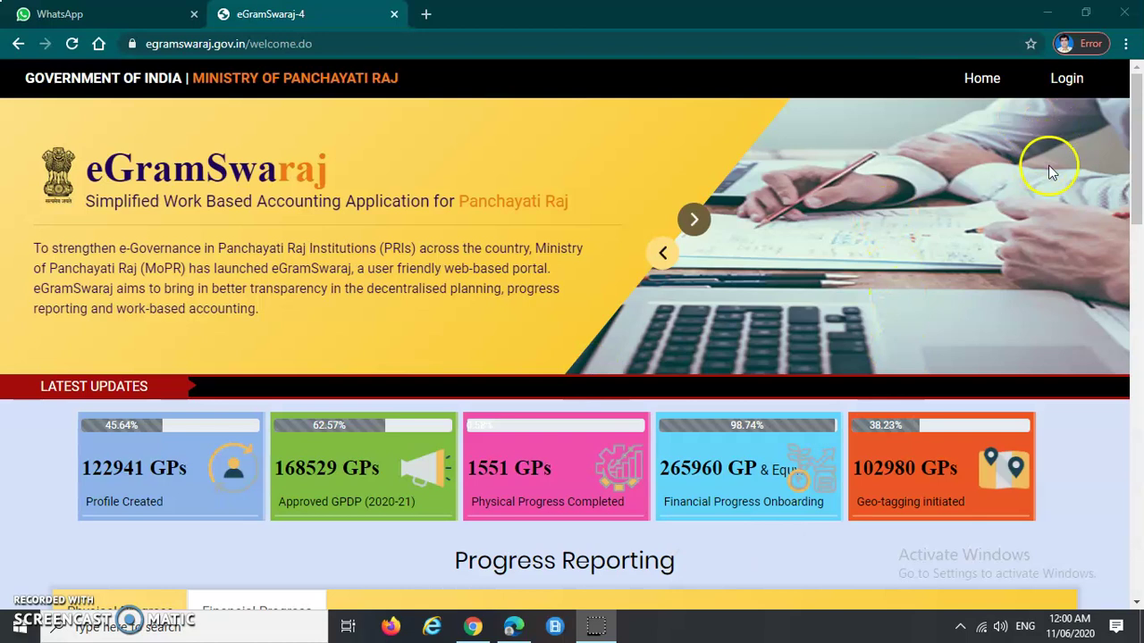
Log in to the portal with the account's user name, password and captcha code
{"action": "left_click", "coordinate": [467, 228]}
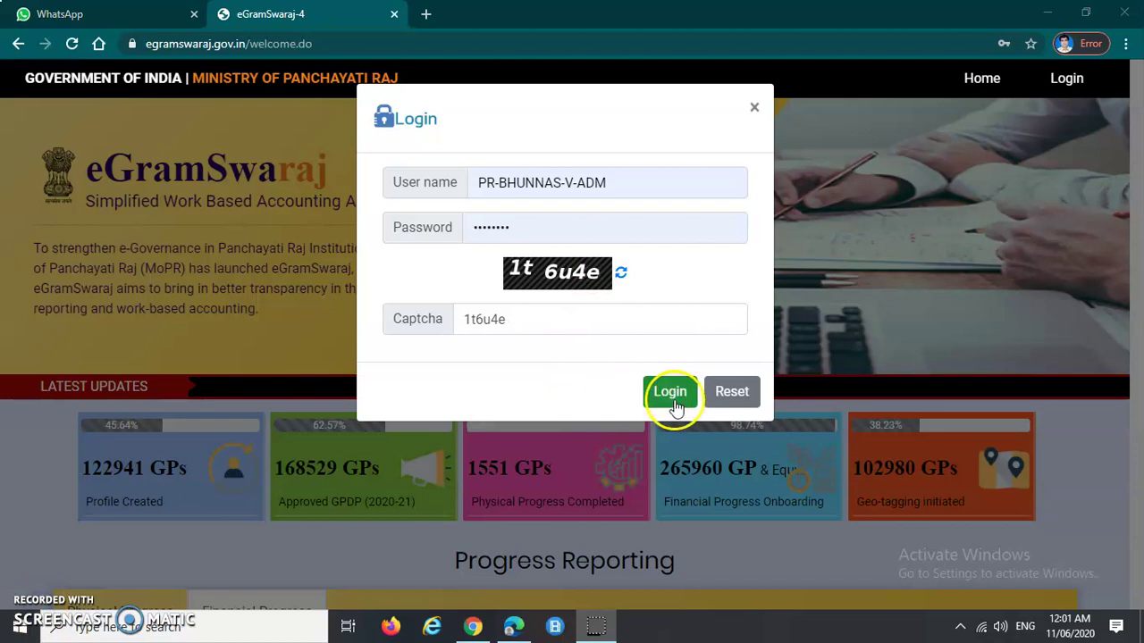
{"action": "left_click", "coordinate": [676, 407]}
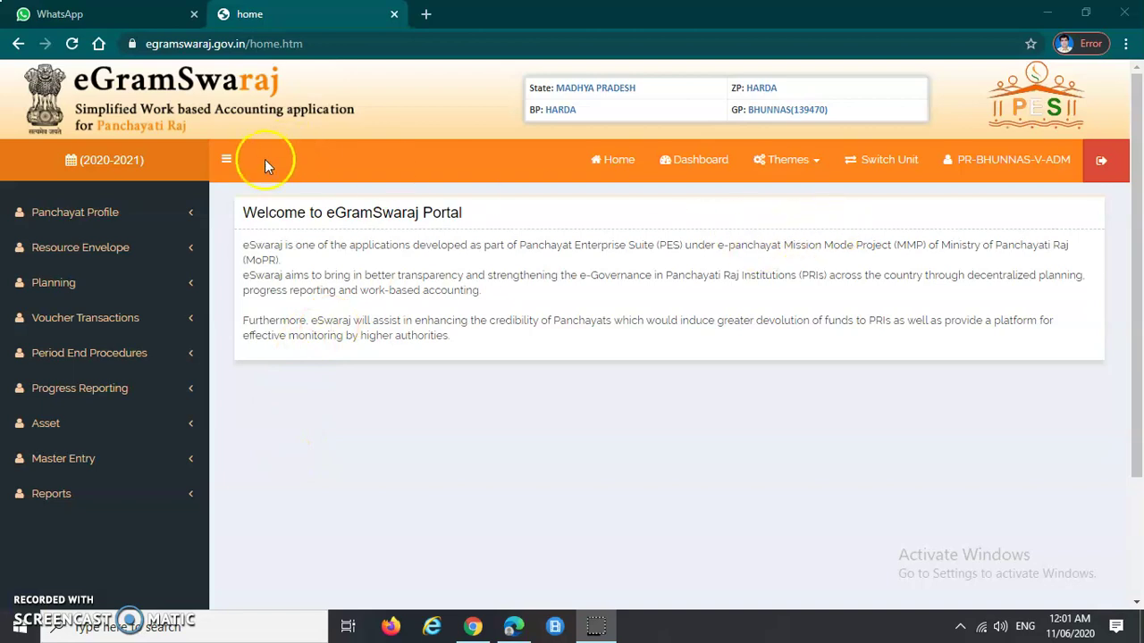
Open the form for adding a new payment voucher under Voucher Transactions
{"action": "left_click", "coordinate": [108, 324]}
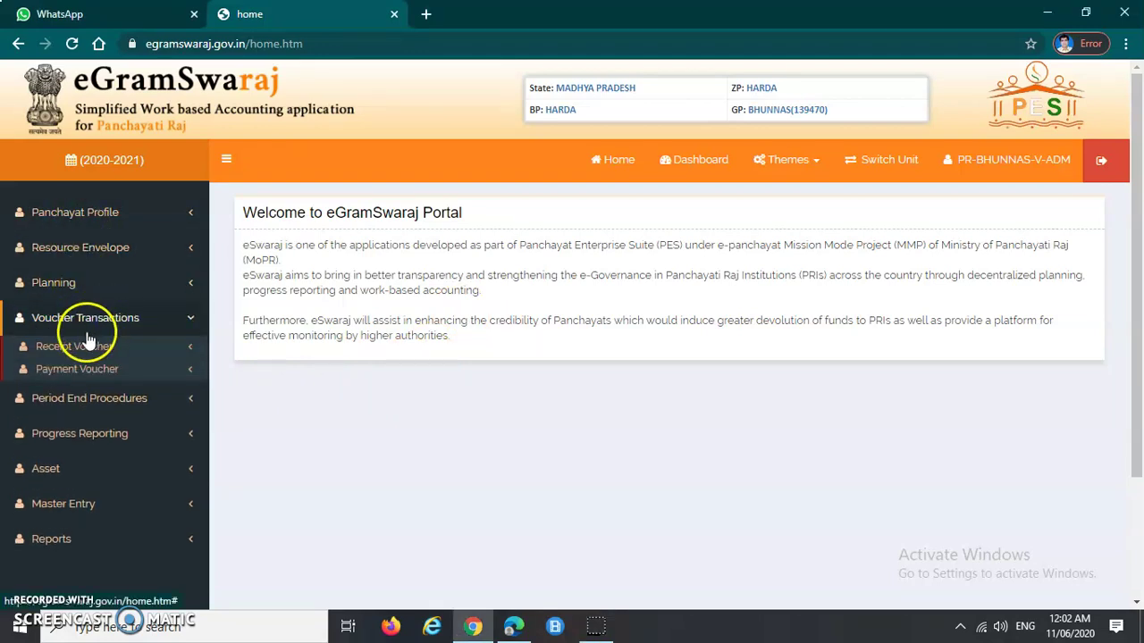
{"action": "left_click", "coordinate": [94, 373]}
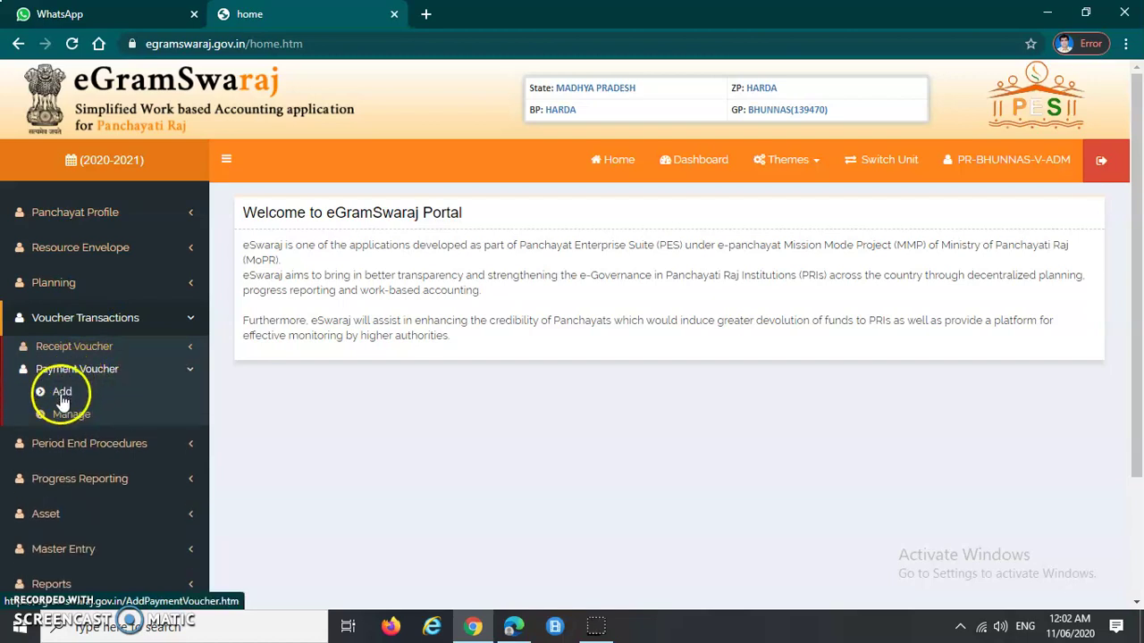
{"action": "left_click", "coordinate": [62, 401]}
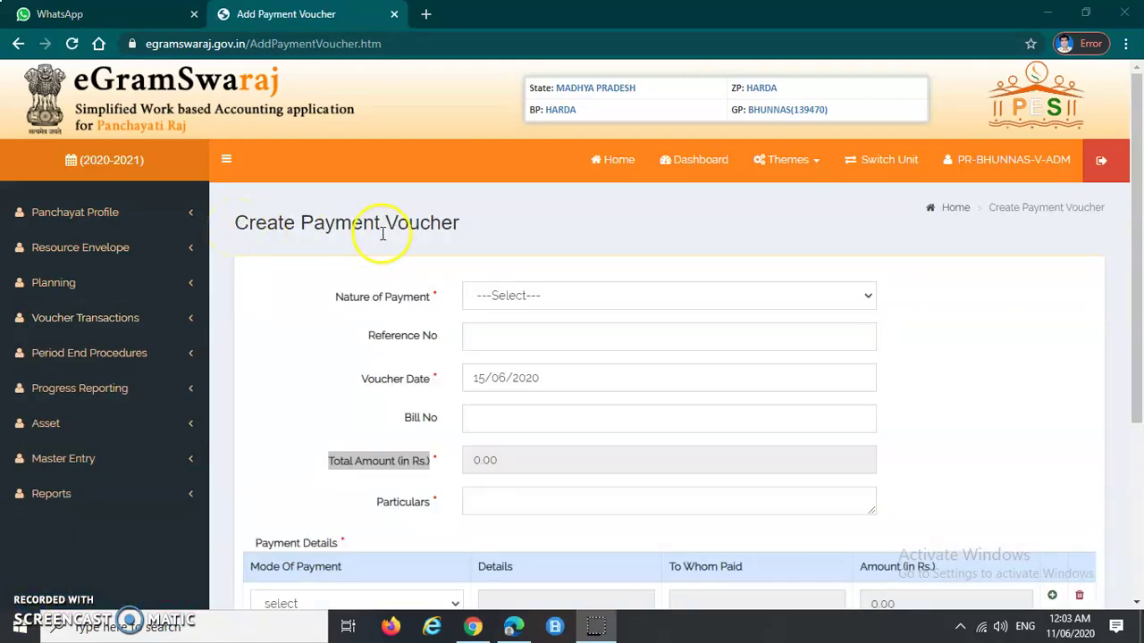
Set the nature of payment to Expenditure, keeping Administrative Activity as the works option
{"action": "scroll", "coordinate": [380, 284], "scroll_direction": "down", "scroll_amount": 1}
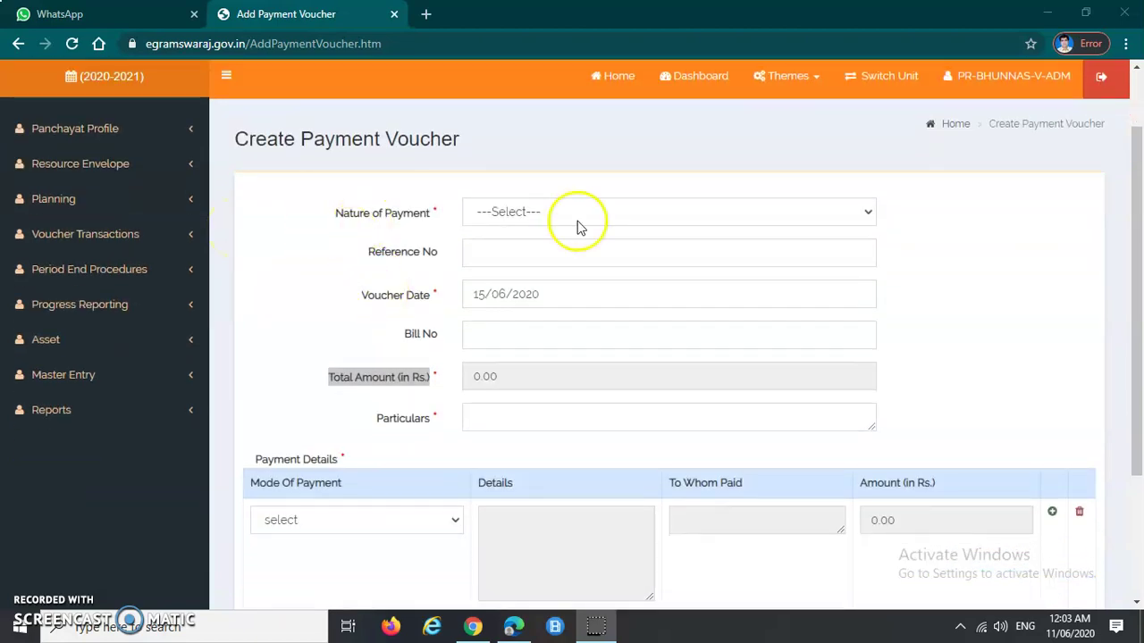
{"action": "left_click", "coordinate": [550, 220]}
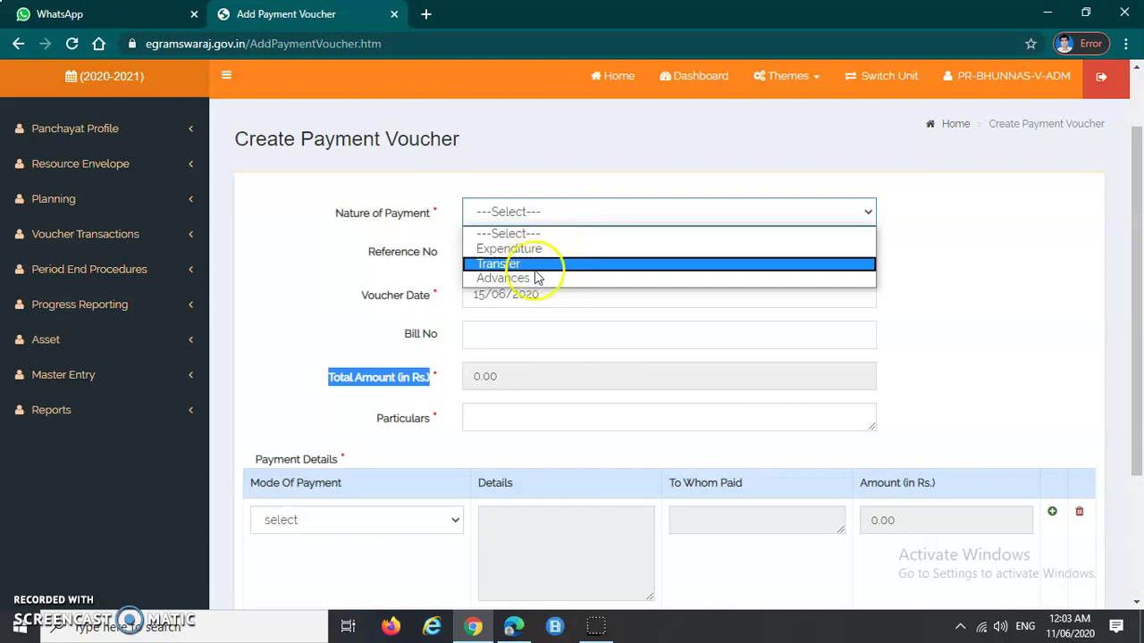
{"action": "left_click", "coordinate": [512, 251]}
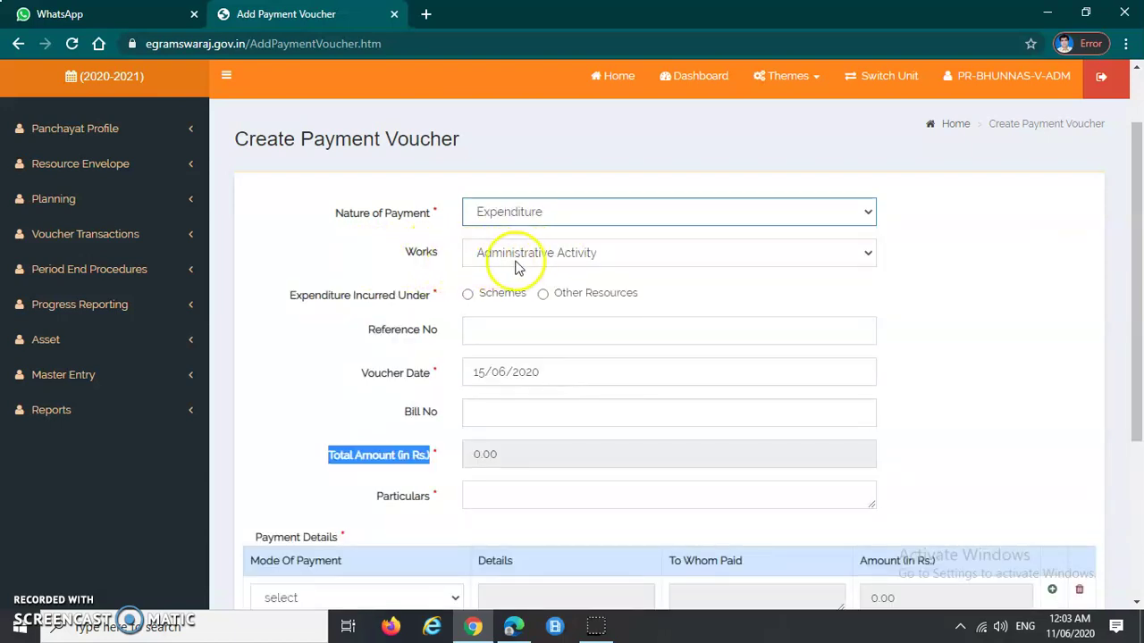
{"action": "left_click", "coordinate": [597, 257]}
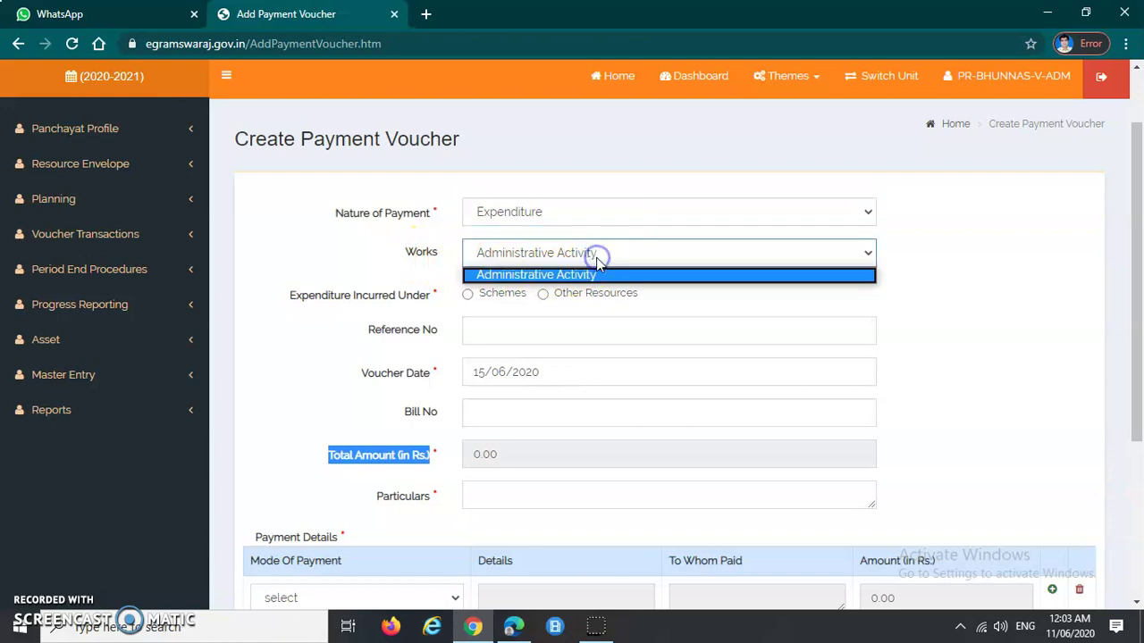
{"action": "left_click", "coordinate": [596, 257]}
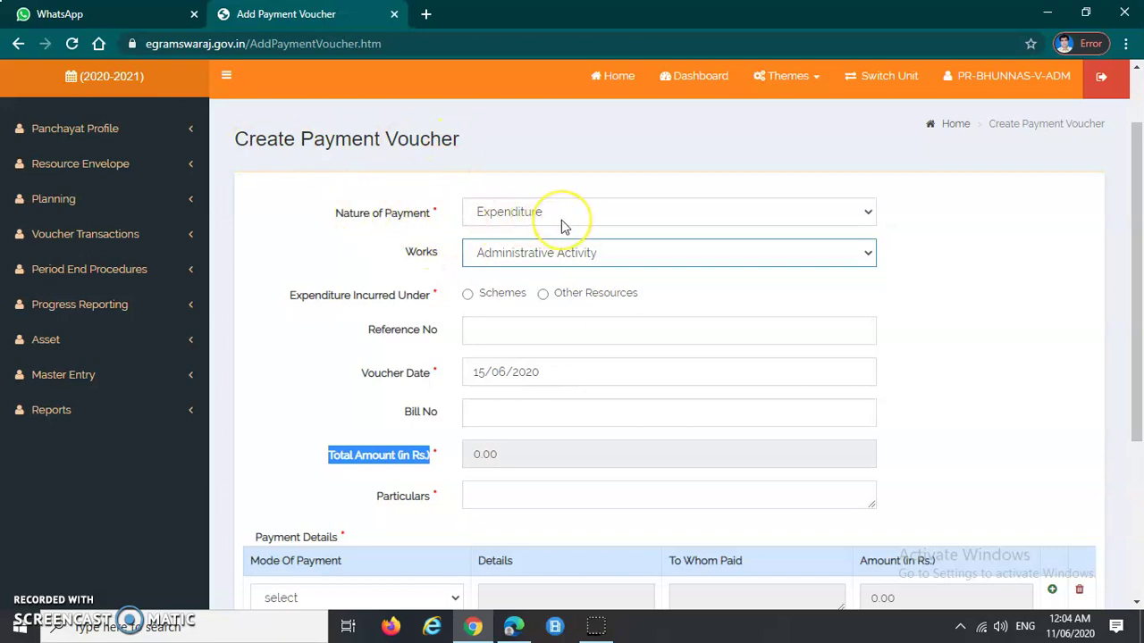
{"action": "left_click", "coordinate": [614, 259]}
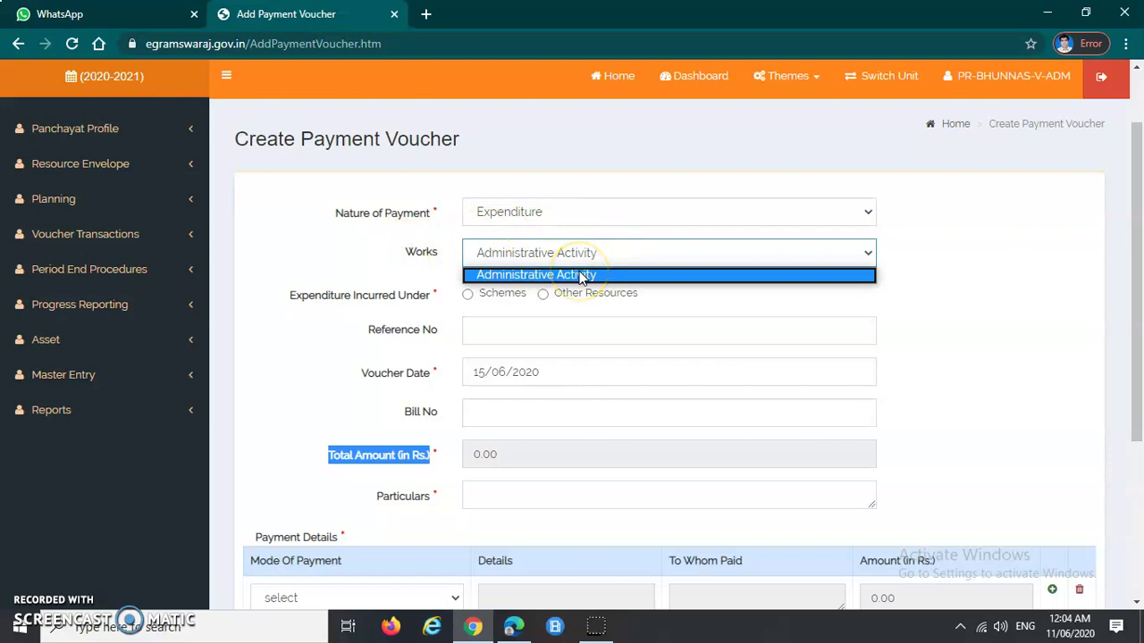
{"action": "left_click", "coordinate": [934, 259]}
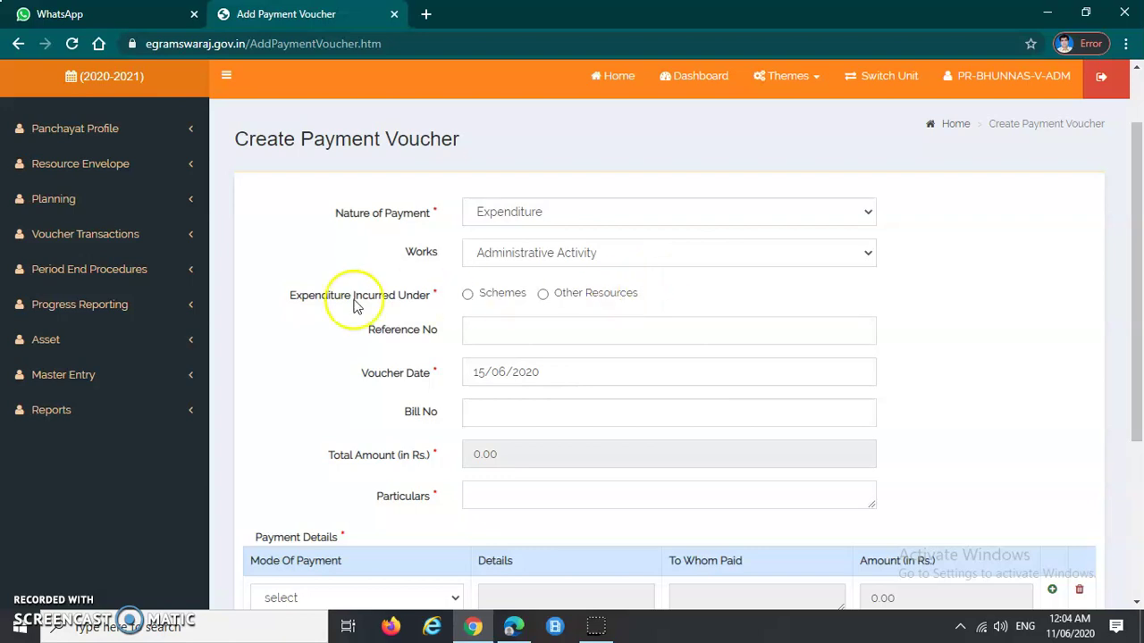
Set Expenditure Incurred Under to Other Resources and check the available scheme names without choosing one
{"action": "left_click_drag", "start_coordinate": [286, 305], "coordinate": [427, 302]}
{"action": "left_click", "coordinate": [431, 302]}
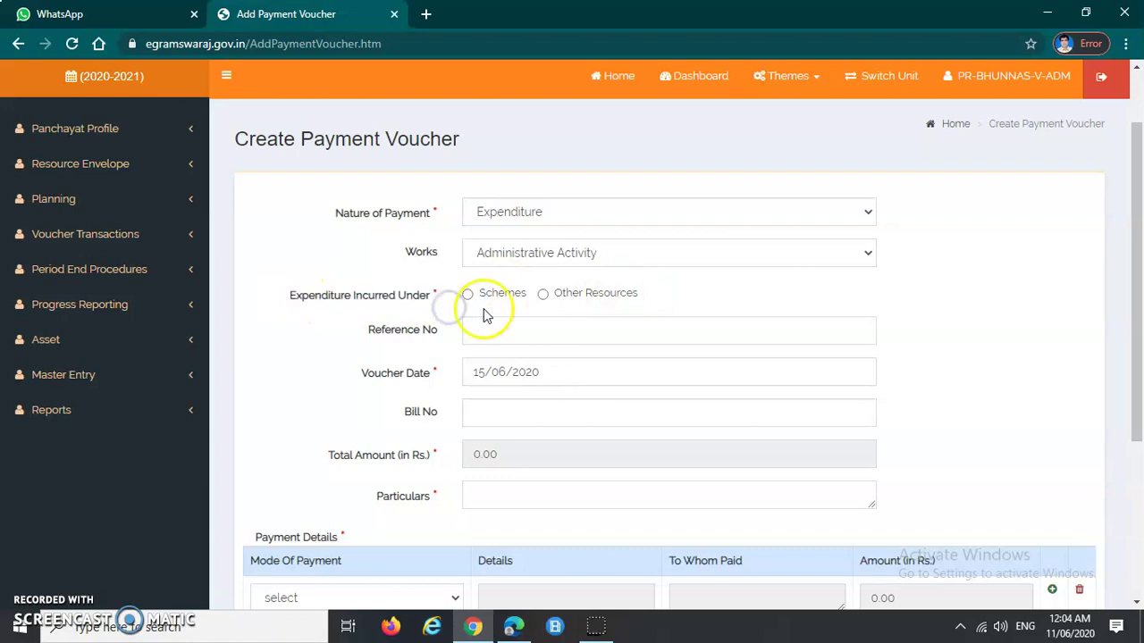
{"action": "left_click", "coordinate": [542, 296]}
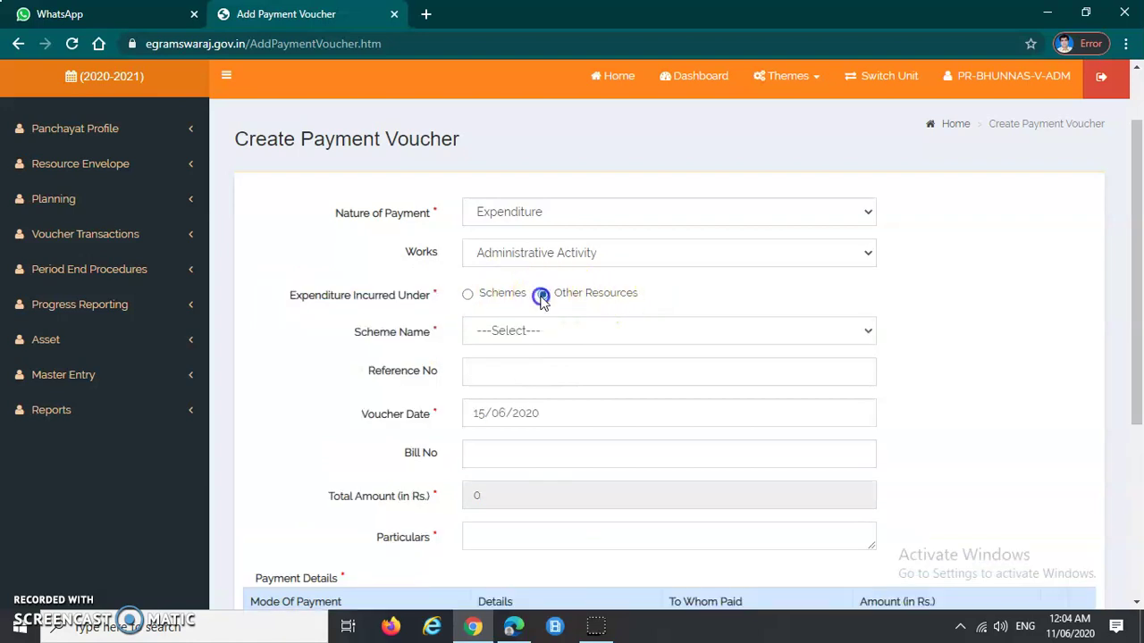
{"action": "left_click", "coordinate": [533, 338]}
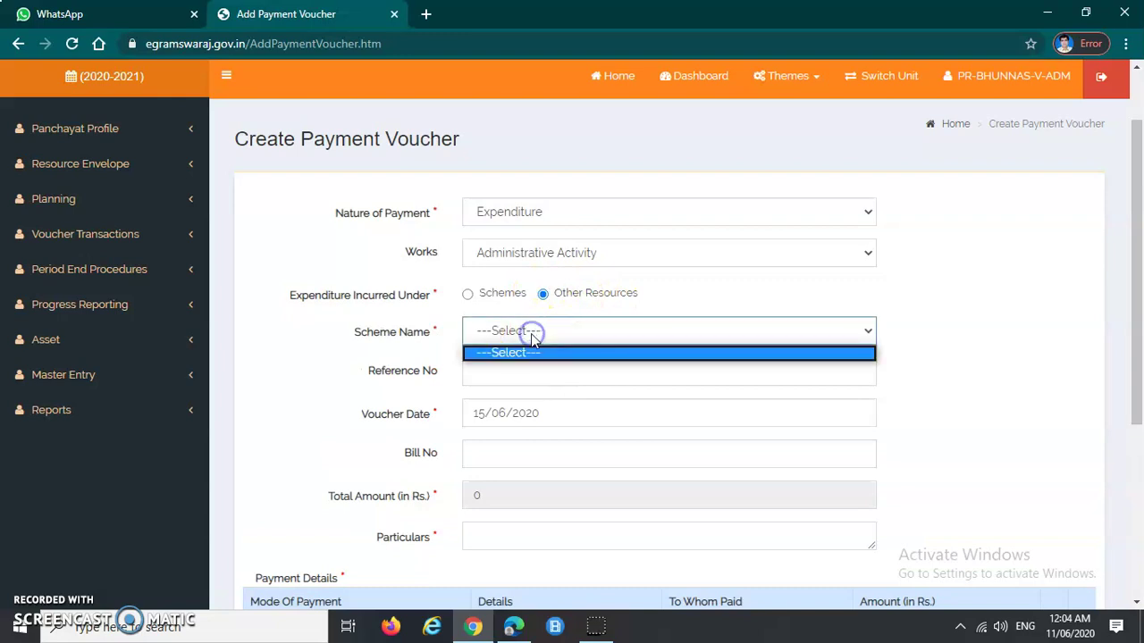
{"action": "left_click", "coordinate": [389, 320]}
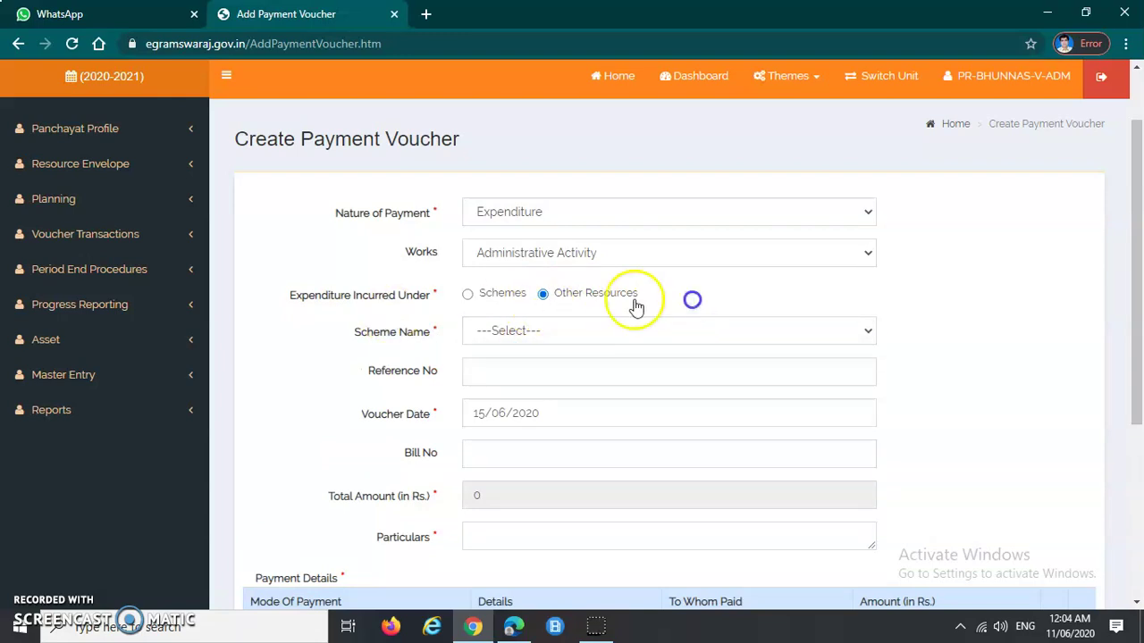
{"action": "left_click", "coordinate": [525, 336]}
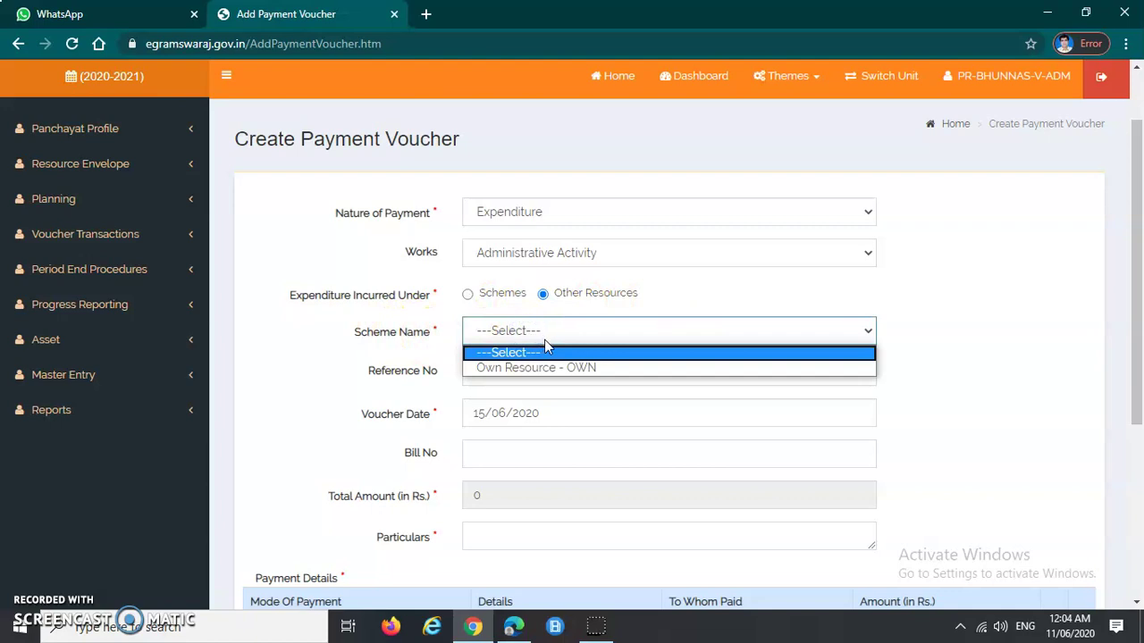
{"action": "left_click", "coordinate": [608, 377]}
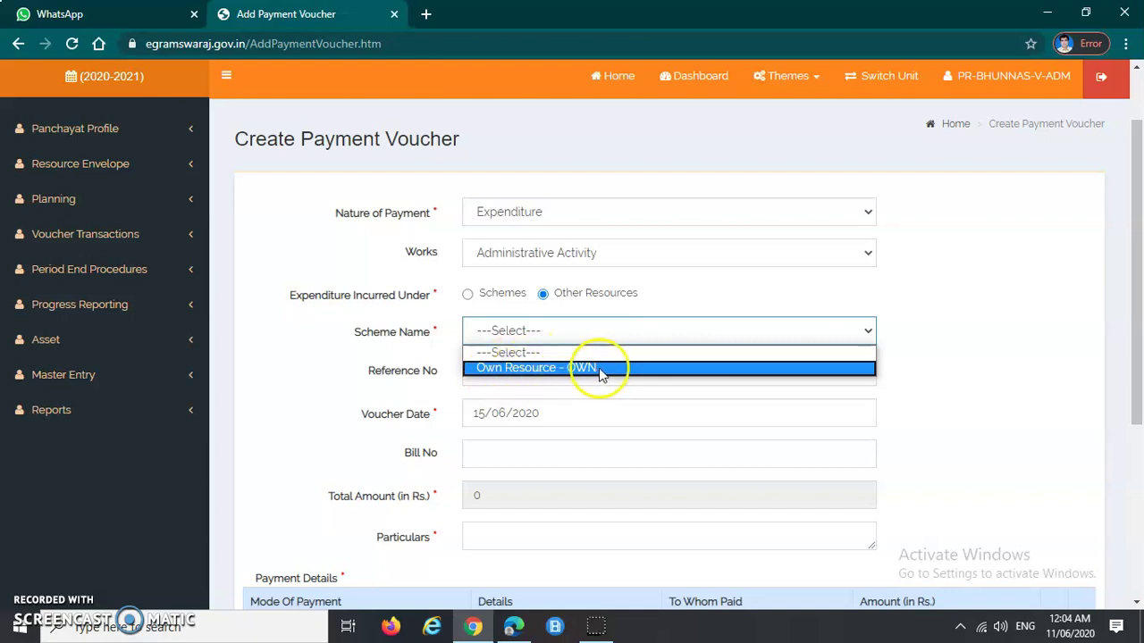
{"action": "left_click", "coordinate": [377, 332]}
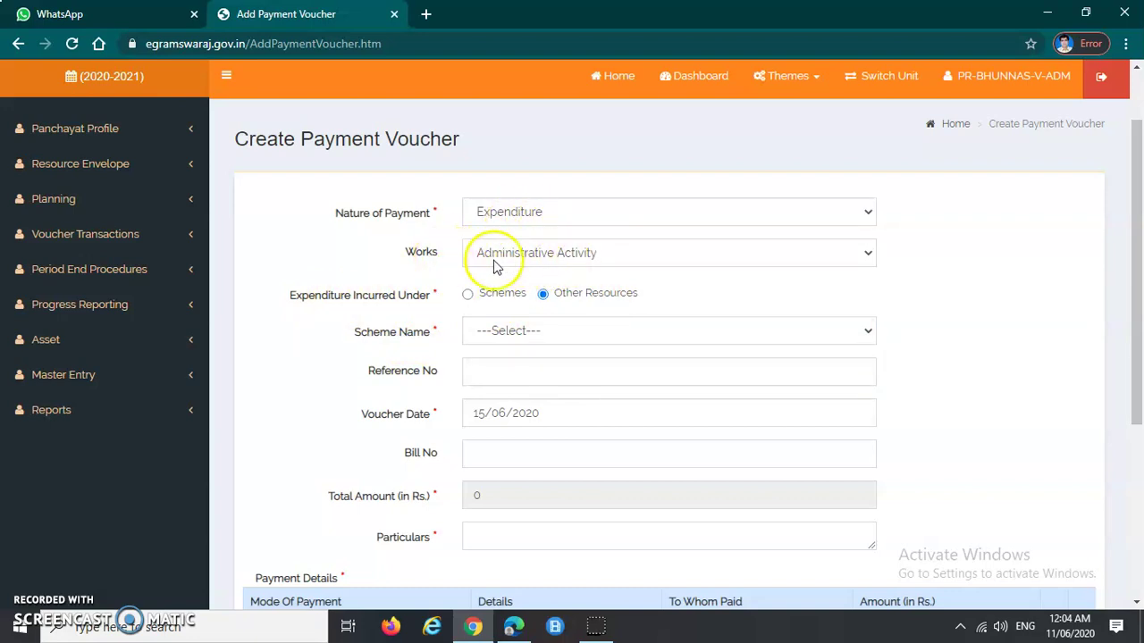
Check the works options, then choose Own Resource - OWN as the scheme name
{"action": "left_click", "coordinate": [570, 254]}
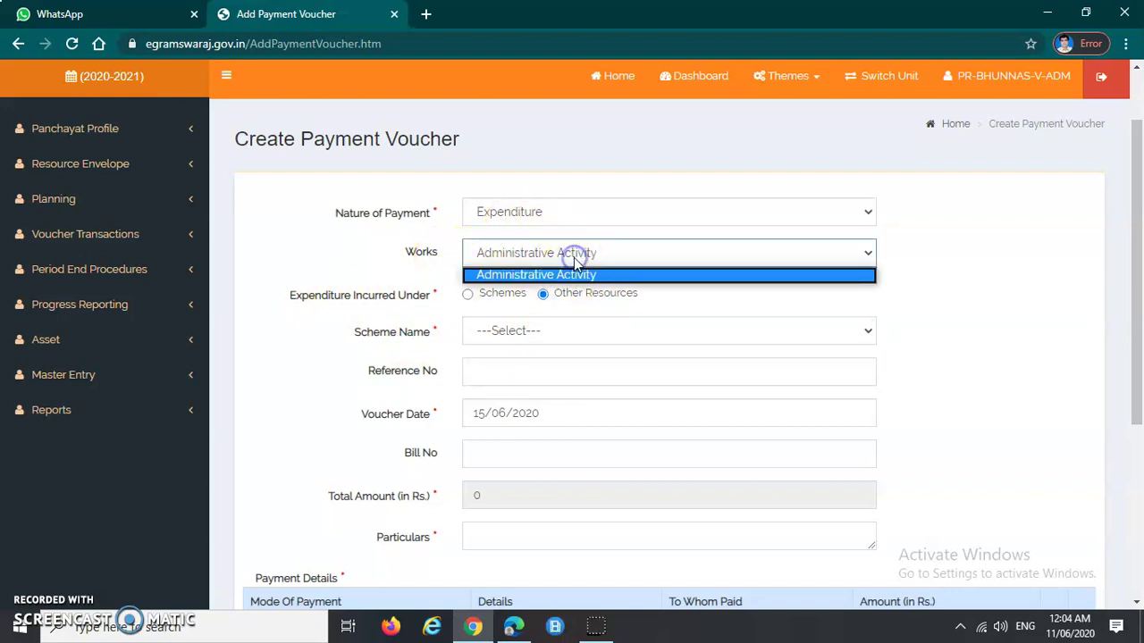
{"action": "left_click", "coordinate": [396, 263]}
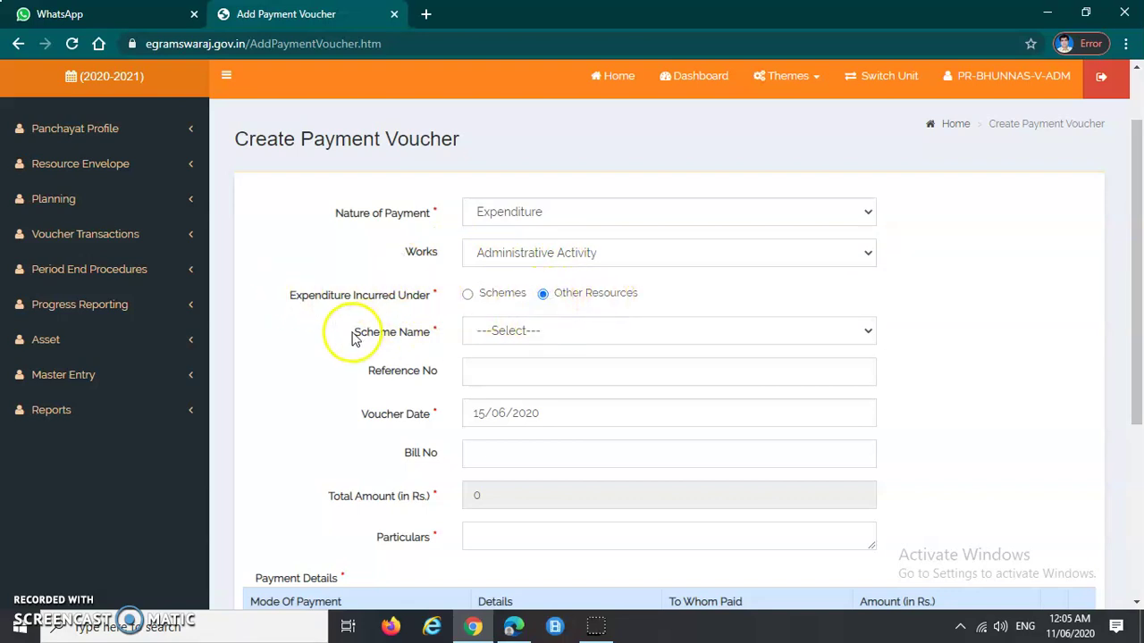
{"action": "left_click_drag", "start_coordinate": [353, 338], "coordinate": [449, 342]}
{"action": "left_click", "coordinate": [519, 333]}
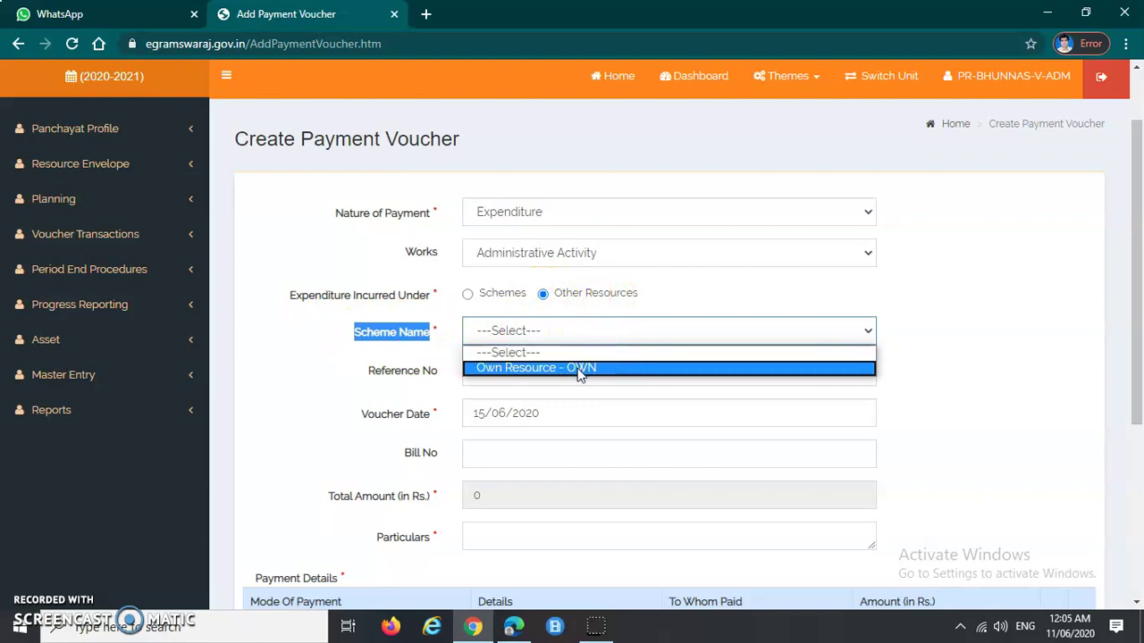
{"action": "left_click", "coordinate": [578, 368]}
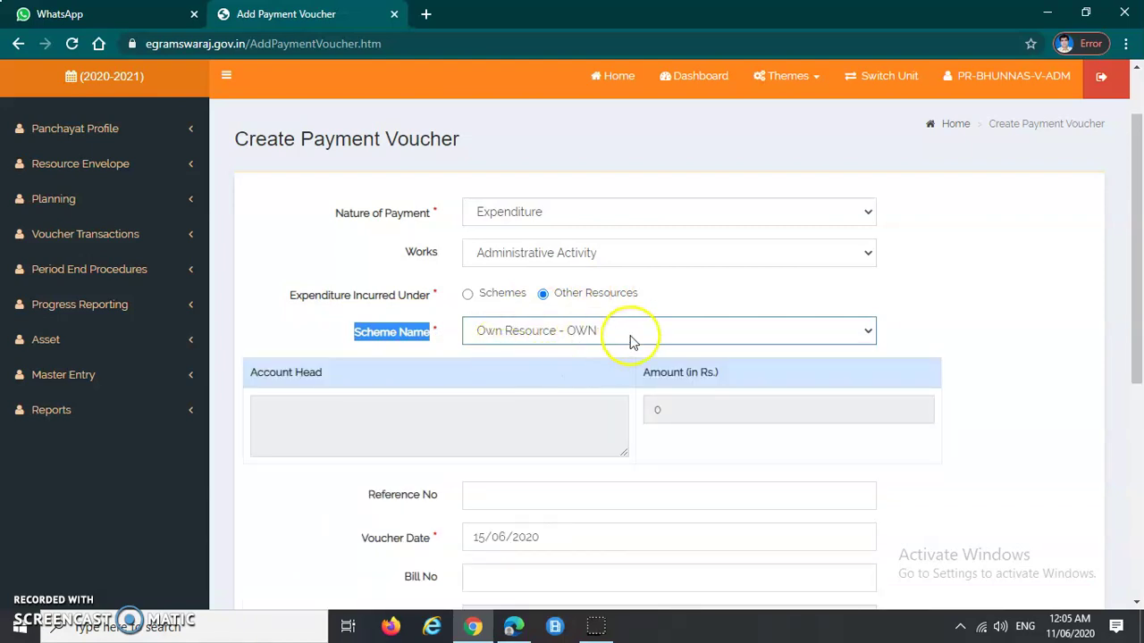
{"action": "left_click", "coordinate": [915, 342]}
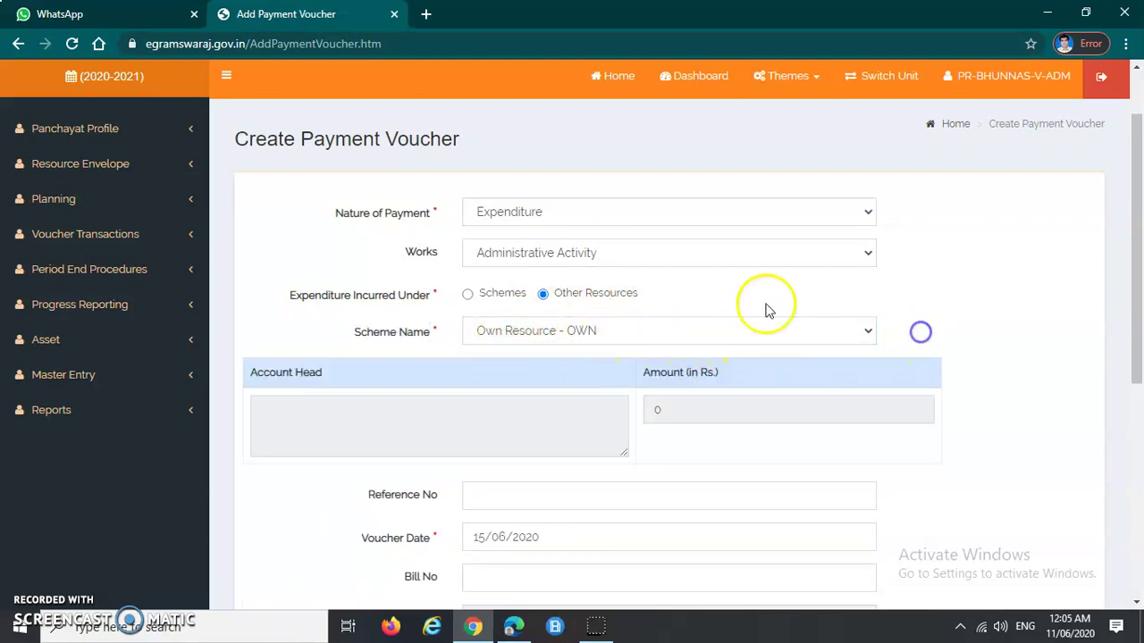
Switch Expenditure Incurred Under to Schemes and choose Mid Day Meal Scheme - MDMS as the scheme name
{"action": "left_click", "coordinate": [468, 296]}
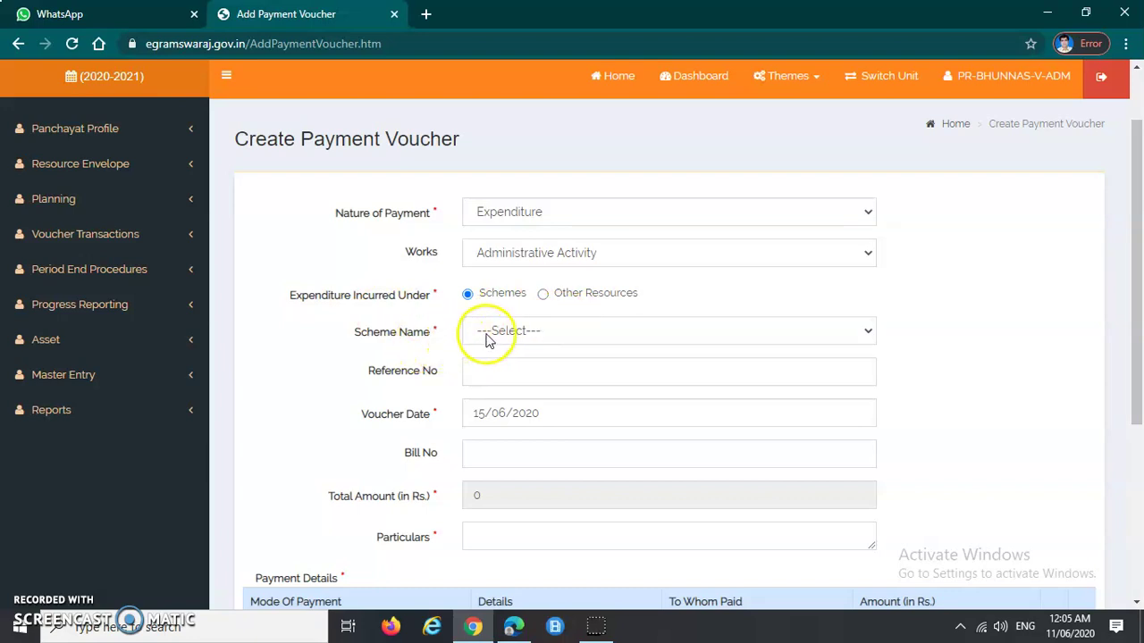
{"action": "left_click", "coordinate": [590, 340]}
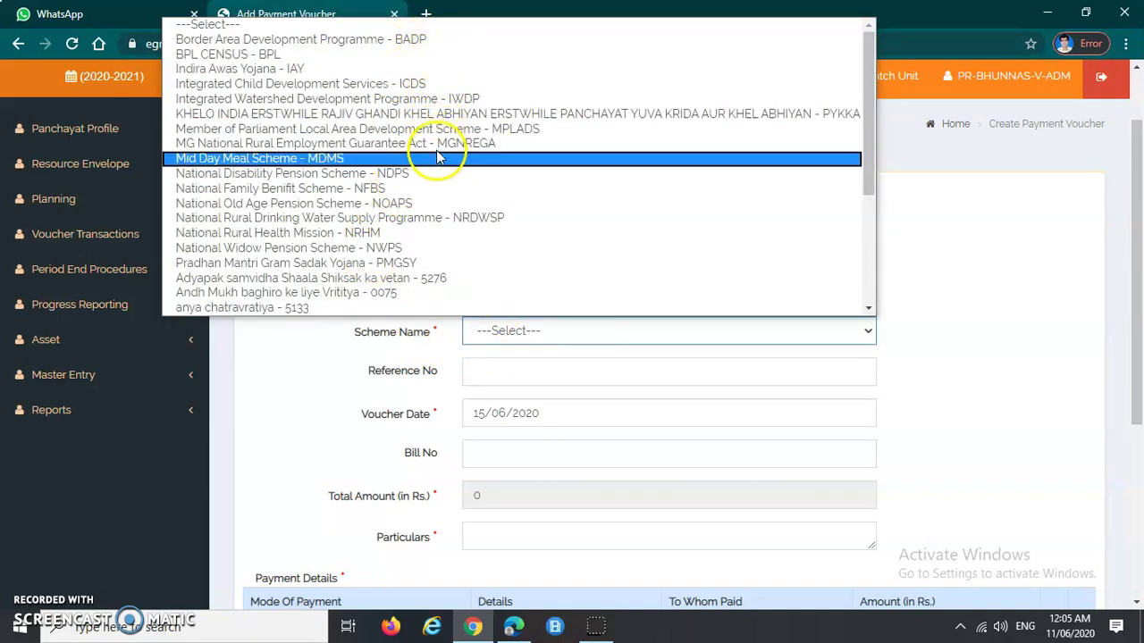
{"action": "scroll", "coordinate": [443, 197], "scroll_direction": "down", "scroll_amount": 4}
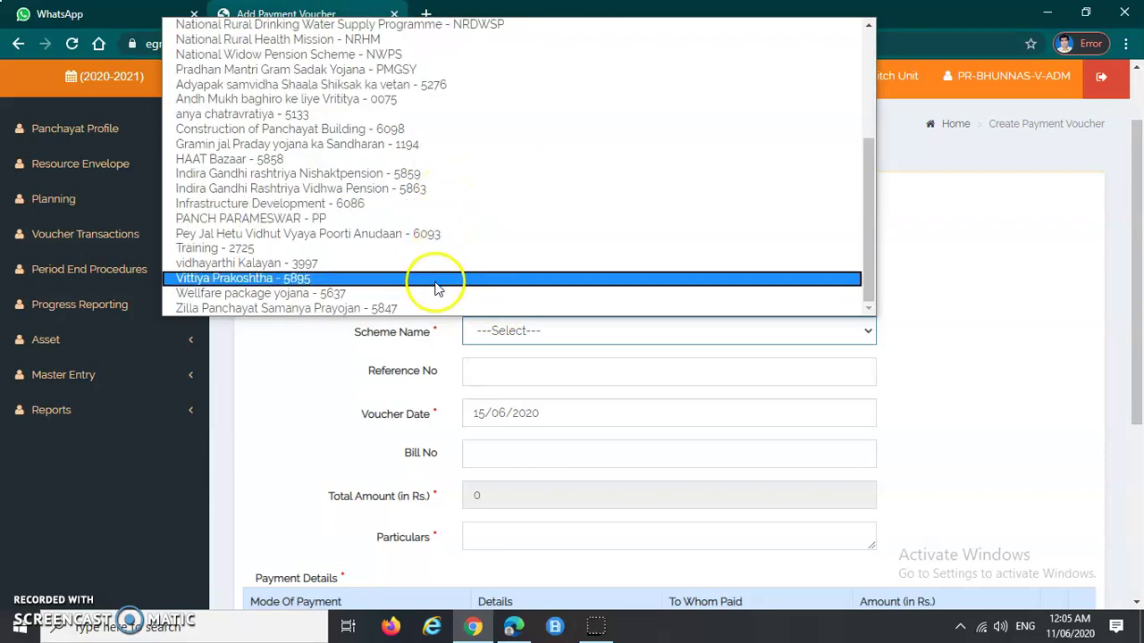
{"action": "scroll", "coordinate": [443, 284], "scroll_direction": "up", "scroll_amount": 4}
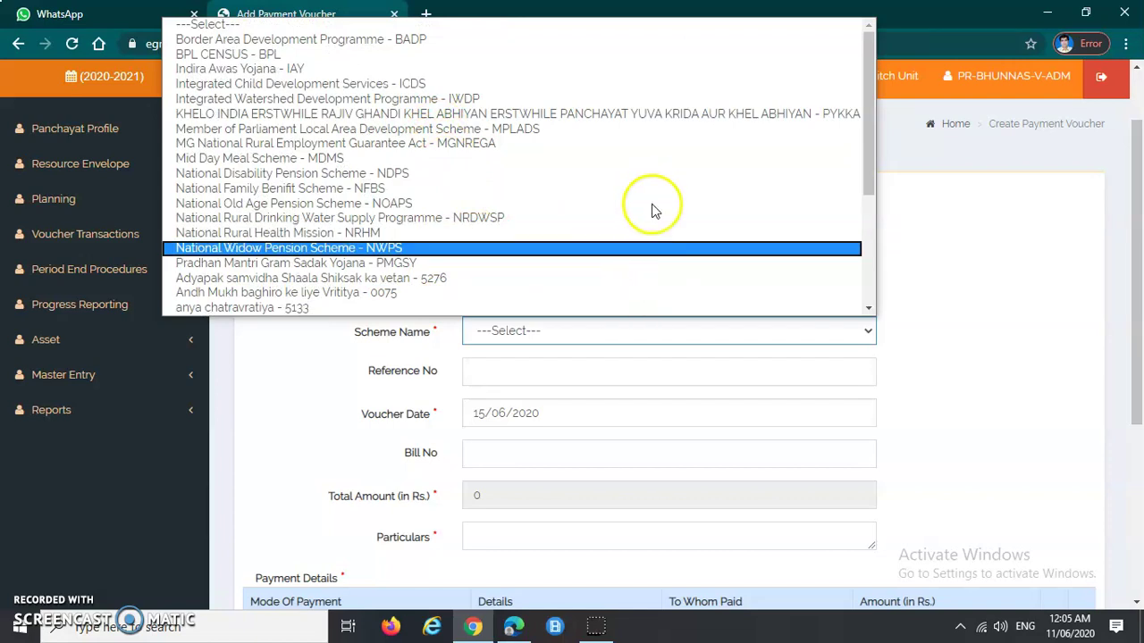
{"action": "left_click", "coordinate": [667, 159]}
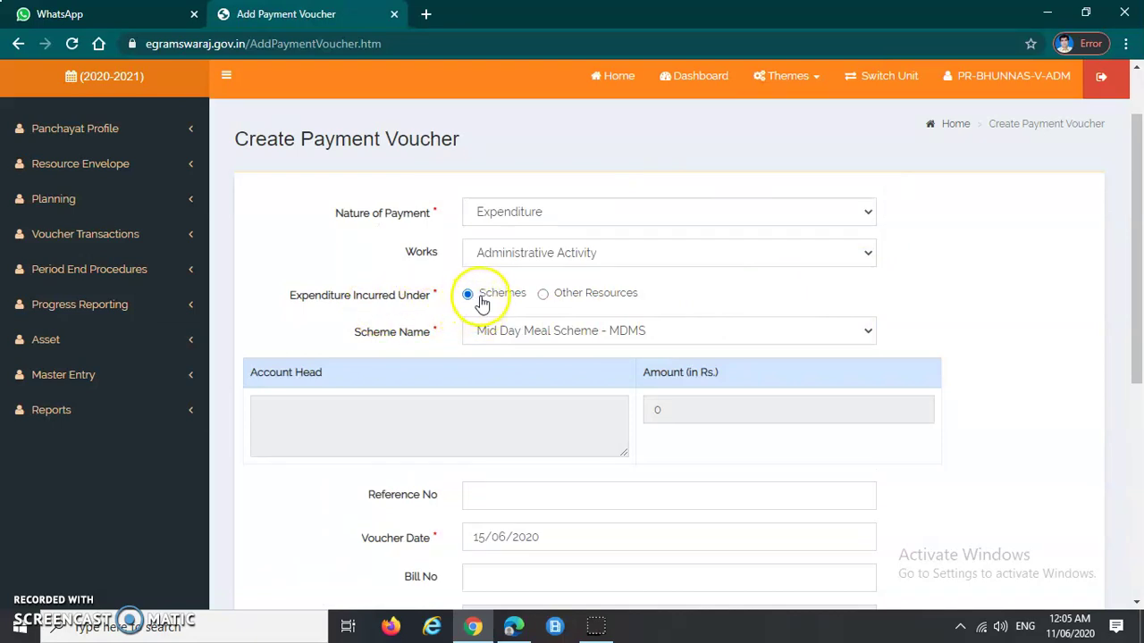
{"action": "left_click", "coordinate": [493, 333]}
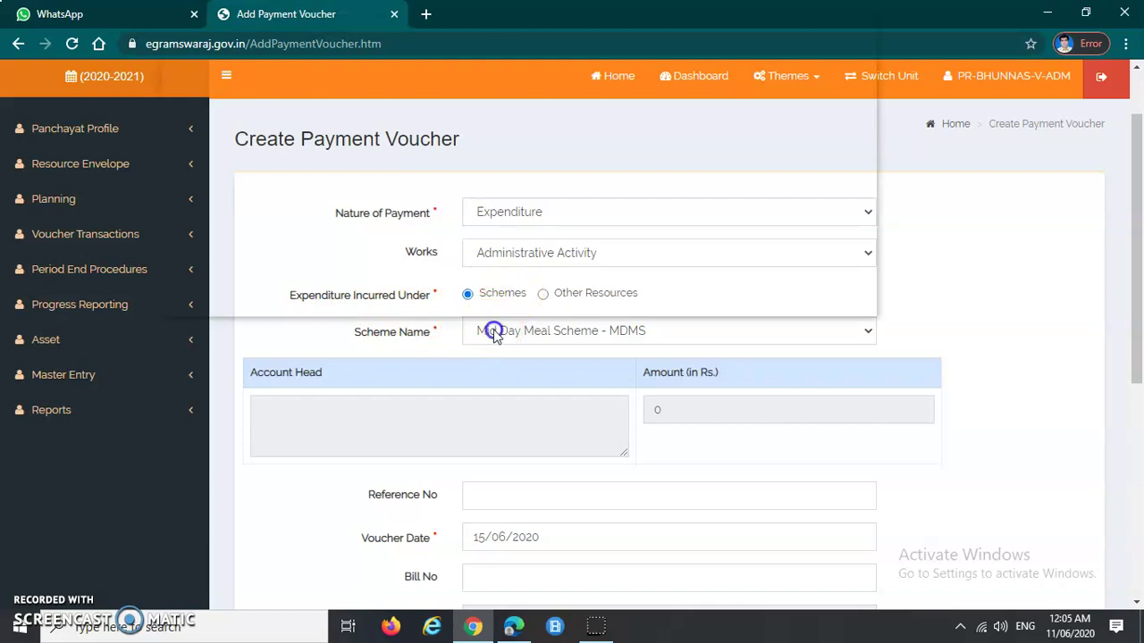
{"action": "scroll", "coordinate": [470, 231], "scroll_direction": "down", "scroll_amount": 2}
{"action": "scroll", "coordinate": [528, 235], "scroll_direction": "up", "scroll_amount": 3}
{"action": "left_click", "coordinate": [939, 224]}
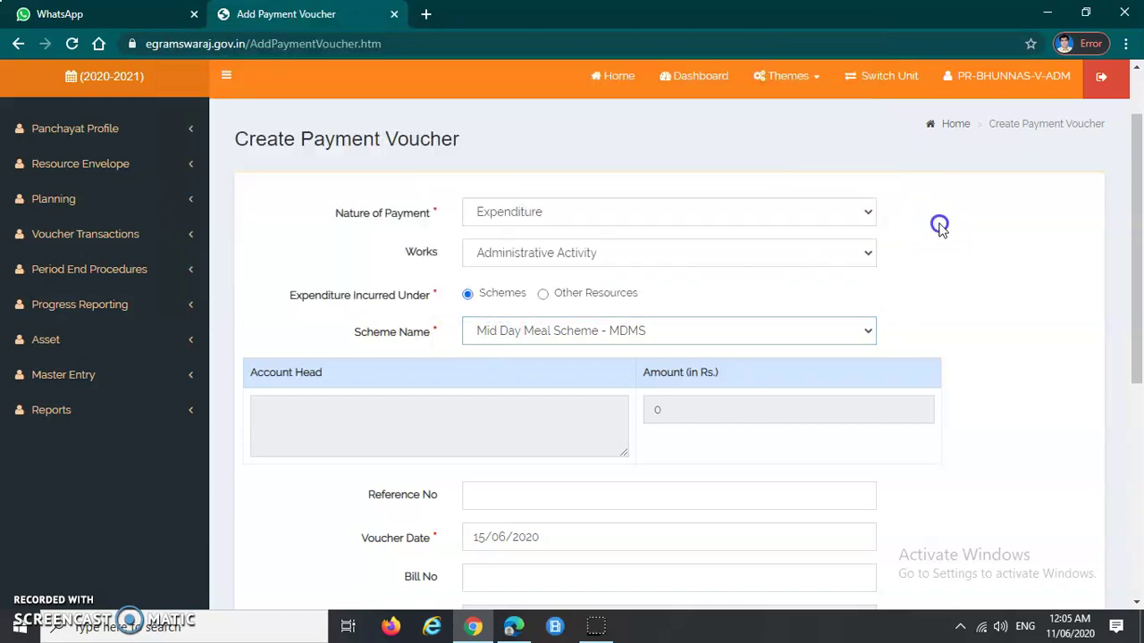
Set Expenditure Incurred Under back to Other Resources and review the scheme name options without choosing one
{"action": "left_click", "coordinate": [543, 295]}
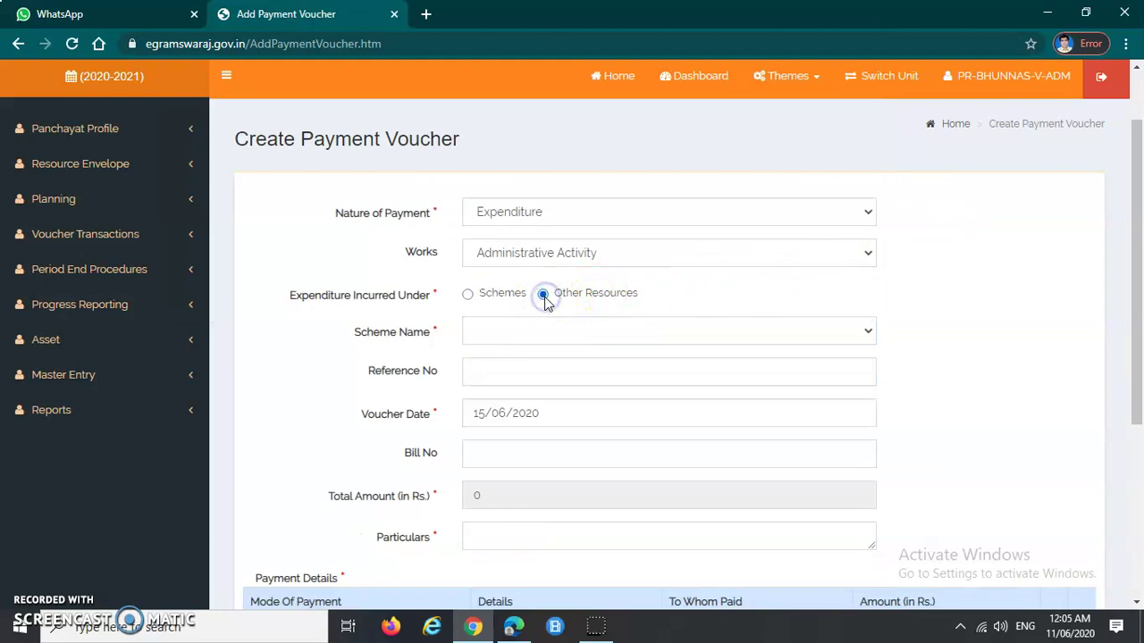
{"action": "left_click", "coordinate": [827, 332]}
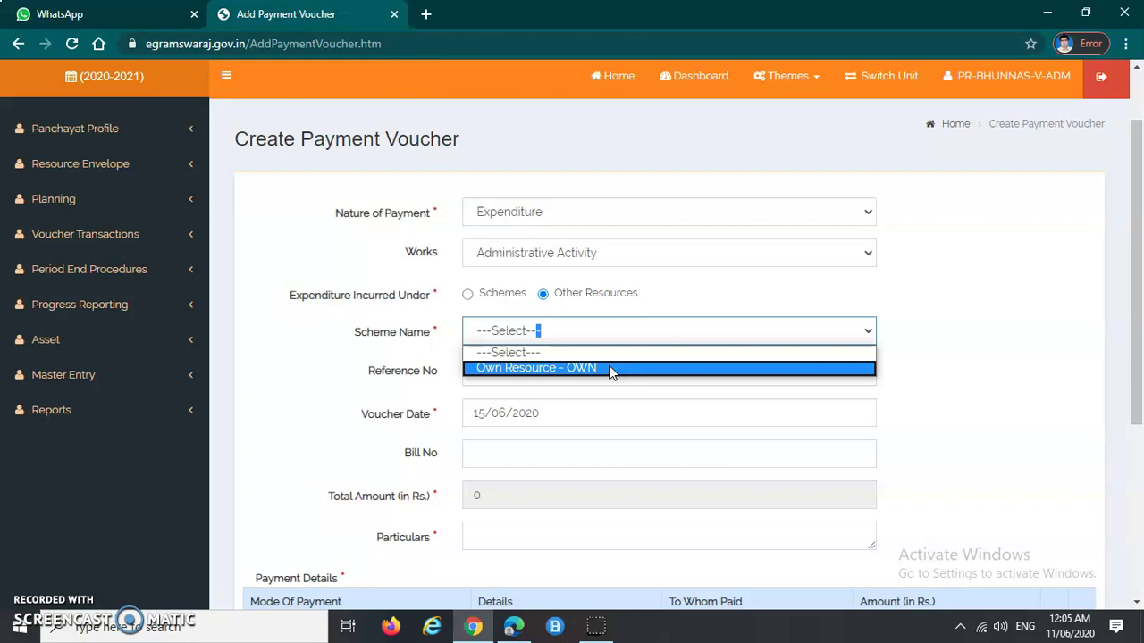
{"action": "left_click", "coordinate": [1016, 269]}
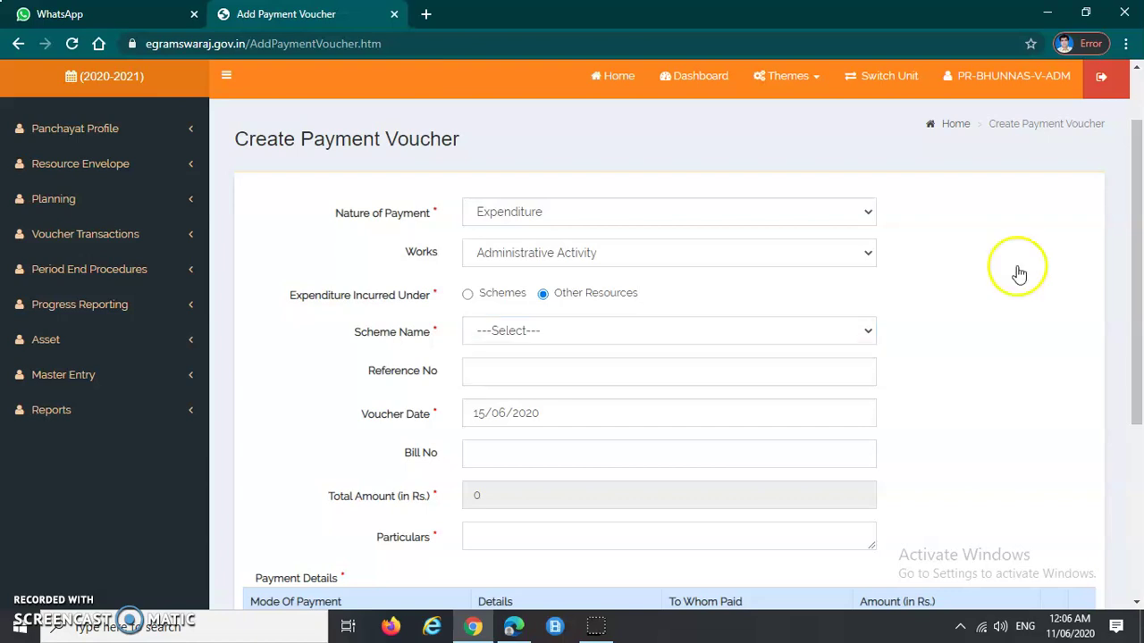
{"action": "left_click", "coordinate": [327, 351]}
{"action": "left_click", "coordinate": [348, 349]}
{"action": "left_click", "coordinate": [366, 306]}
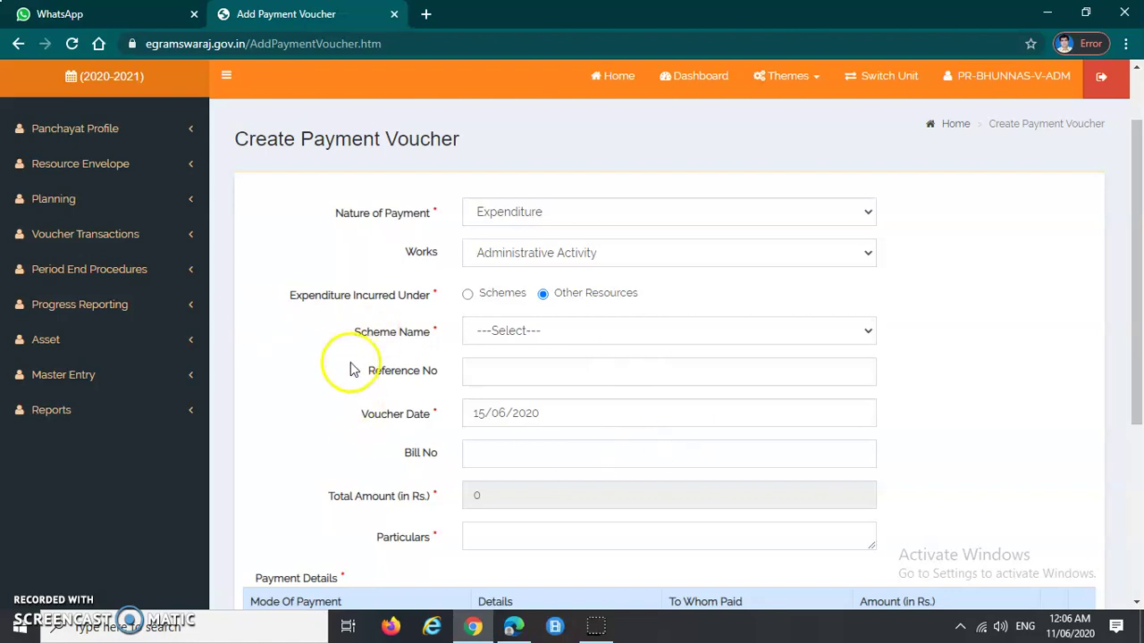
Log in to eGramSwaraj with the FFC manager account and open the online payment voucher form
{"action": "scroll", "coordinate": [352, 366], "scroll_direction": "up", "scroll_amount": 1}
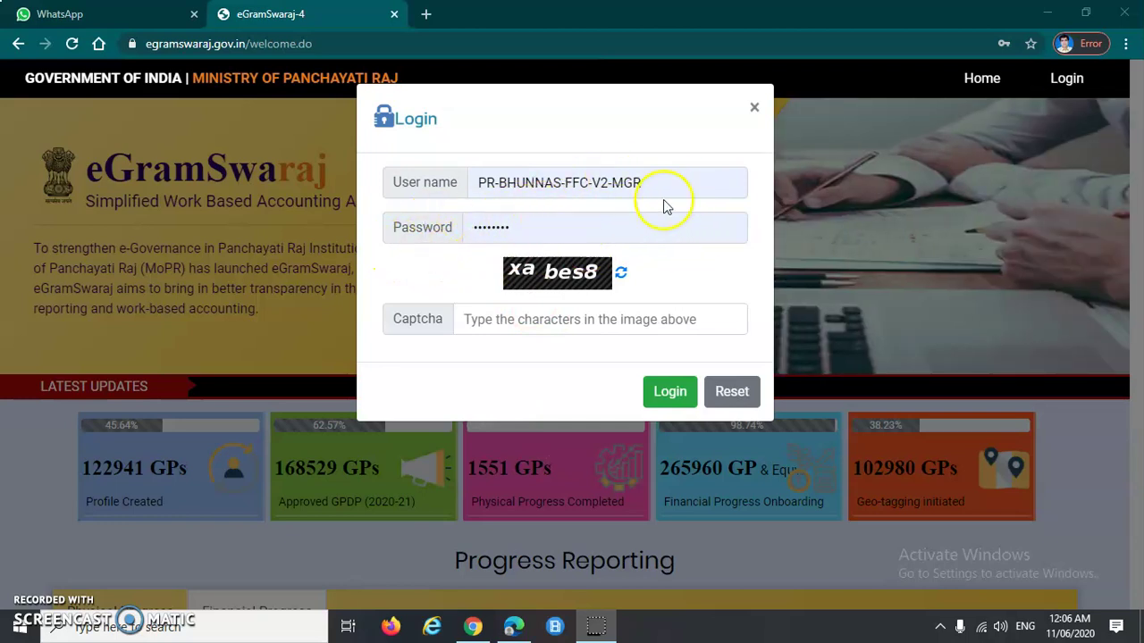
{"action": "left_click", "coordinate": [544, 327]}
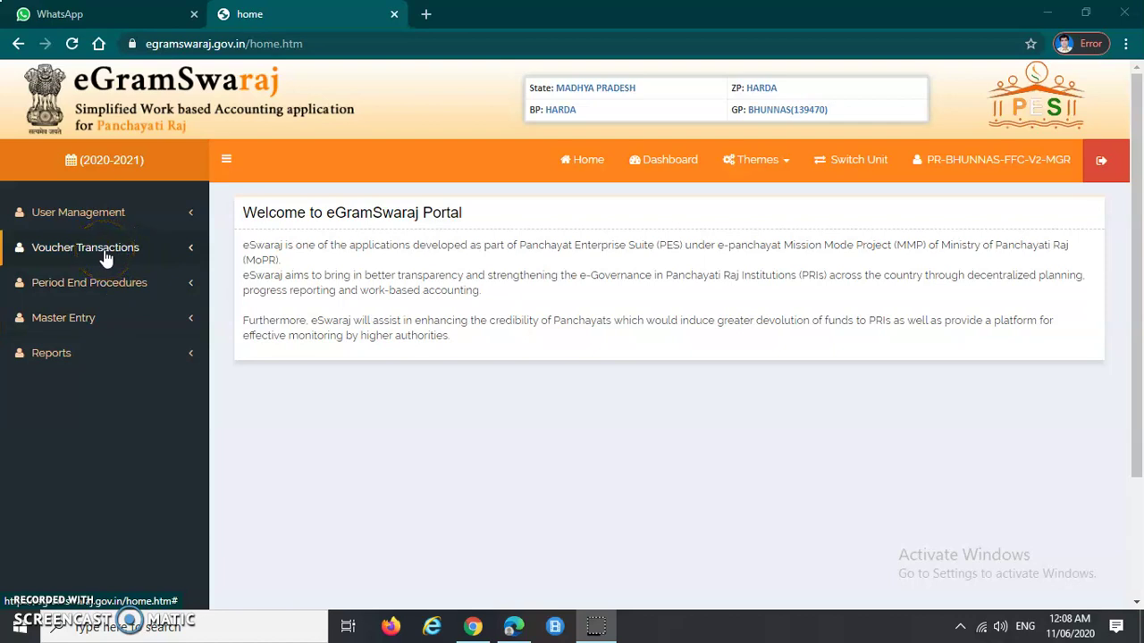
{"action": "left_click", "coordinate": [76, 279]}
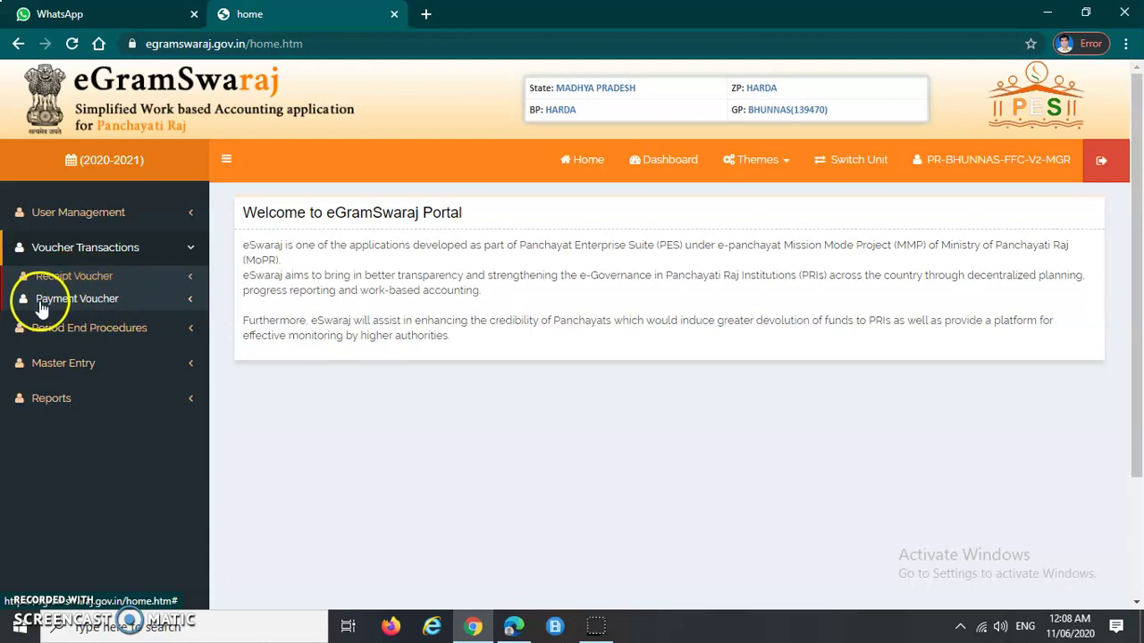
{"action": "left_click", "coordinate": [101, 304]}
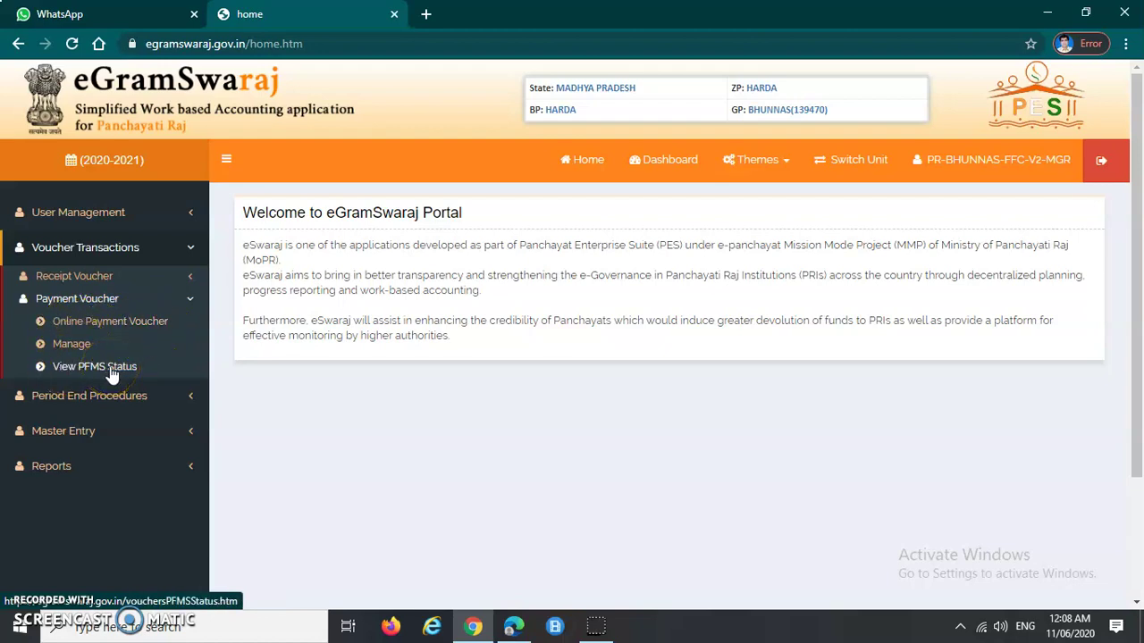
{"action": "left_click", "coordinate": [114, 328]}
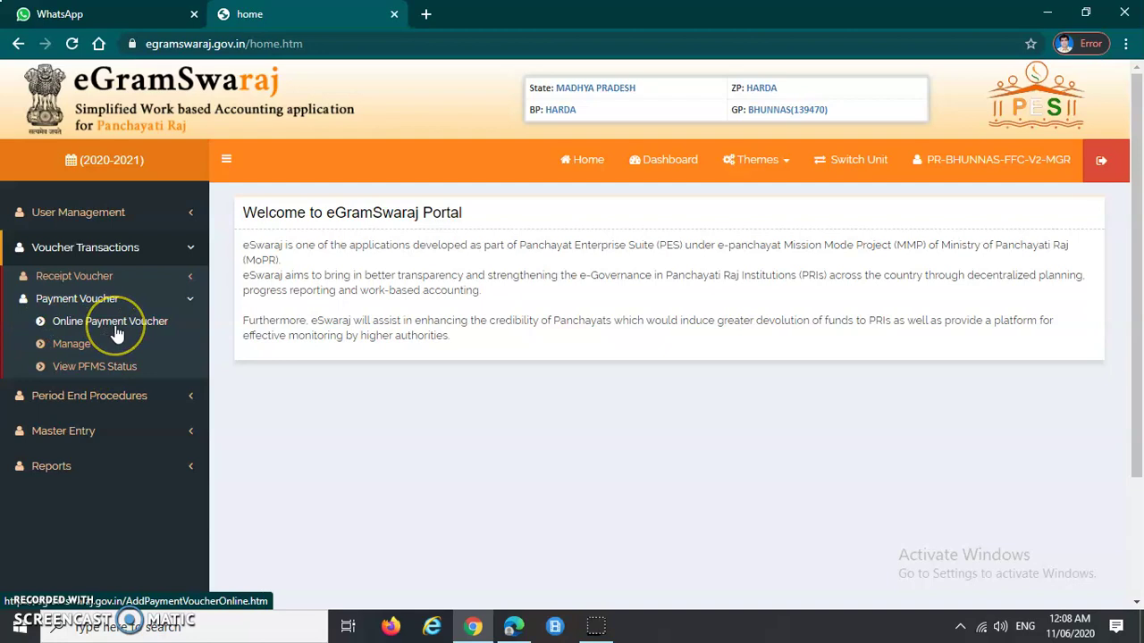
{"action": "left_click", "coordinate": [125, 329]}
{"action": "left_click", "coordinate": [116, 328]}
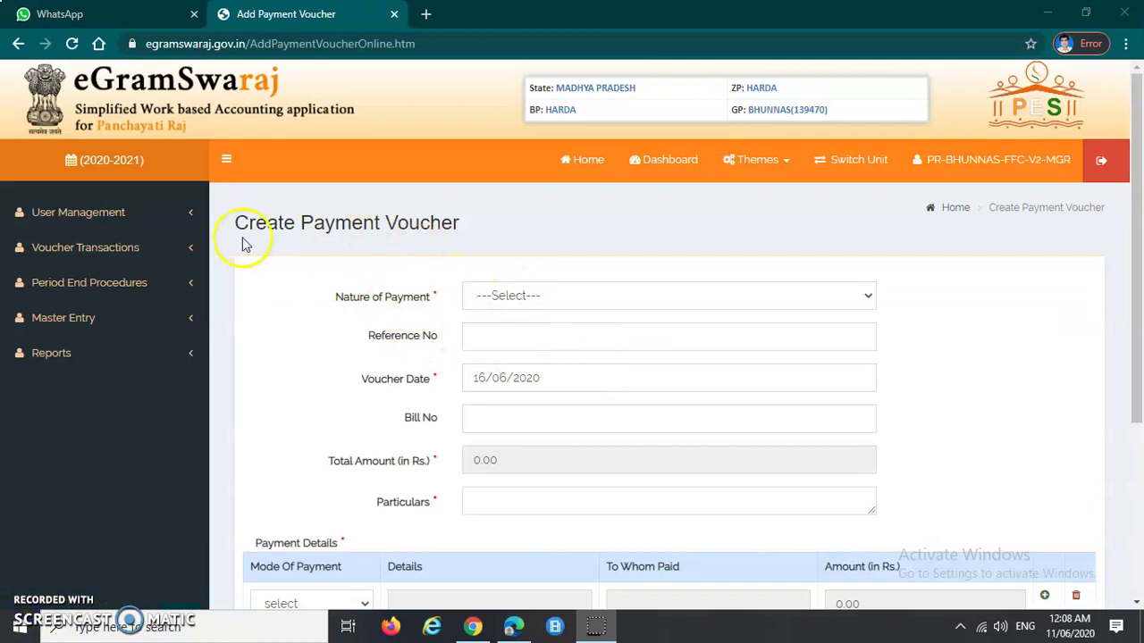
{"action": "left_click_drag", "start_coordinate": [234, 227], "coordinate": [396, 241]}
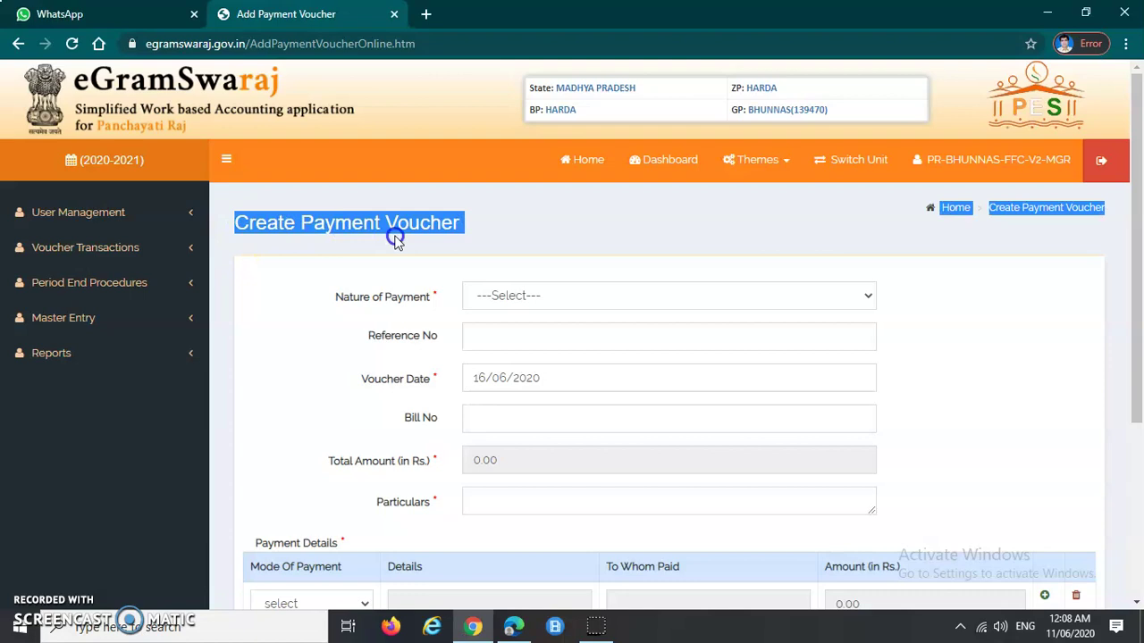
{"action": "left_click", "coordinate": [509, 230]}
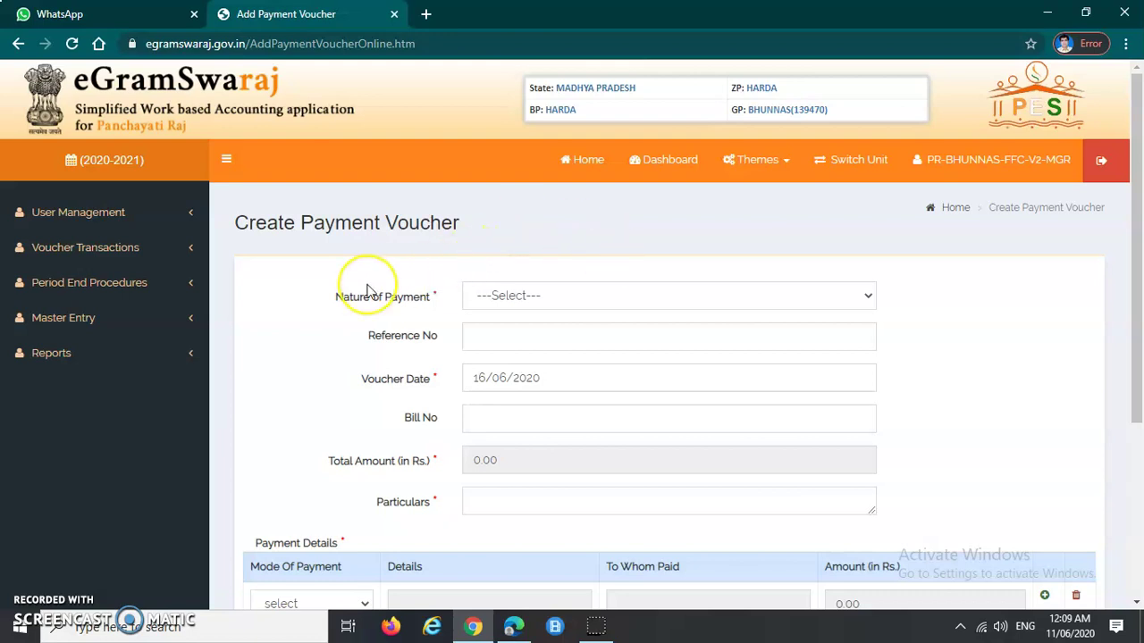
Set the Nature of Payment to Expenditure on the online payment voucher
{"action": "scroll", "coordinate": [366, 290], "scroll_direction": "down", "scroll_amount": 1}
{"action": "left_click_drag", "start_coordinate": [332, 214], "coordinate": [434, 209]}
{"action": "left_click", "coordinate": [431, 225]}
{"action": "left_click", "coordinate": [645, 220]}
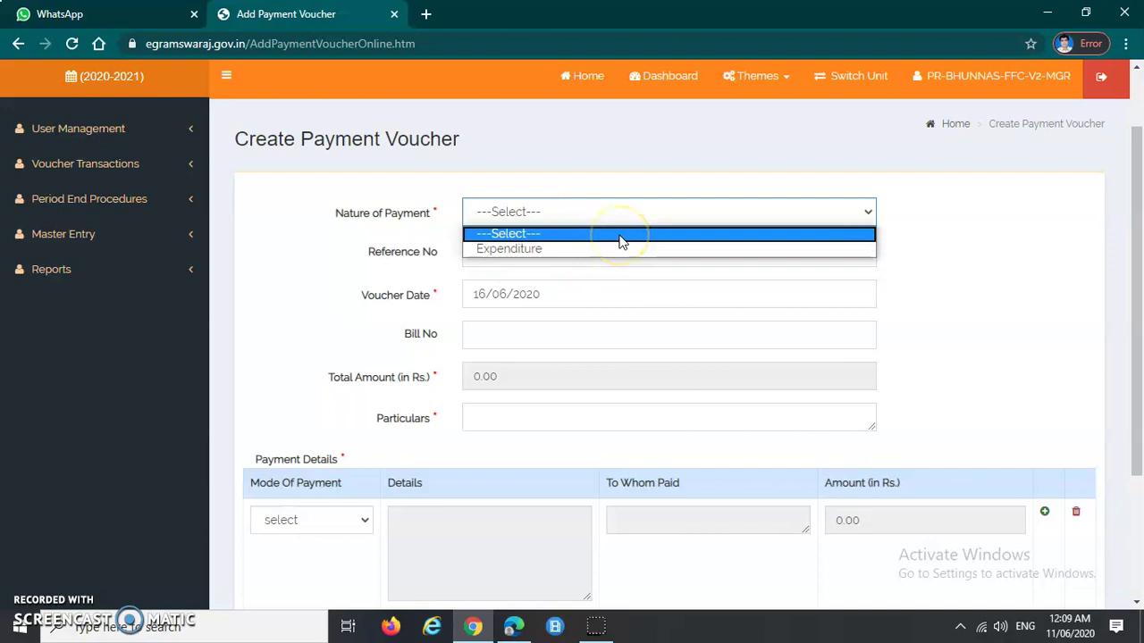
{"action": "left_click", "coordinate": [533, 249]}
Review the available Works options for the expenditure without choosing a different one
{"action": "left_click", "coordinate": [357, 255]}
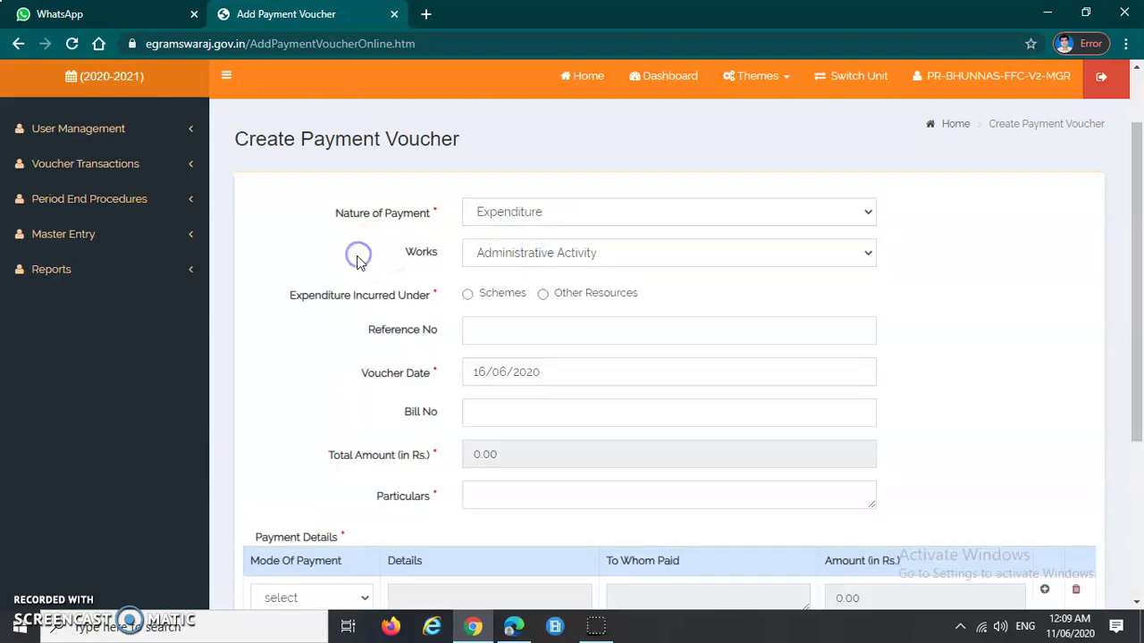
{"action": "left_click_drag", "start_coordinate": [383, 255], "coordinate": [443, 258]}
{"action": "left_click", "coordinate": [444, 258]}
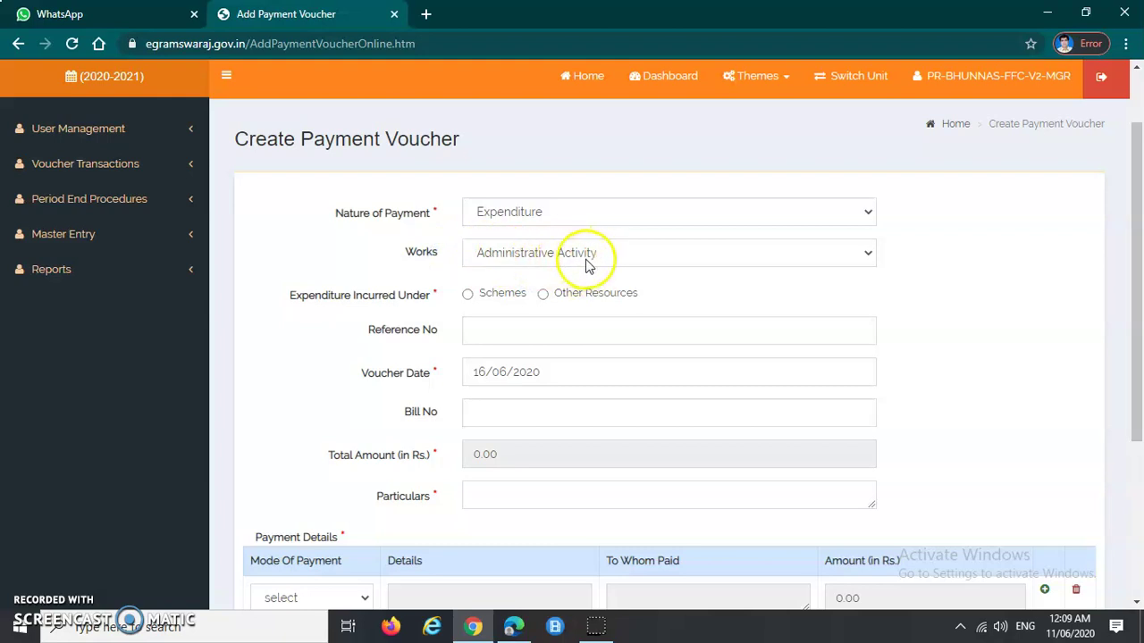
{"action": "left_click", "coordinate": [738, 257]}
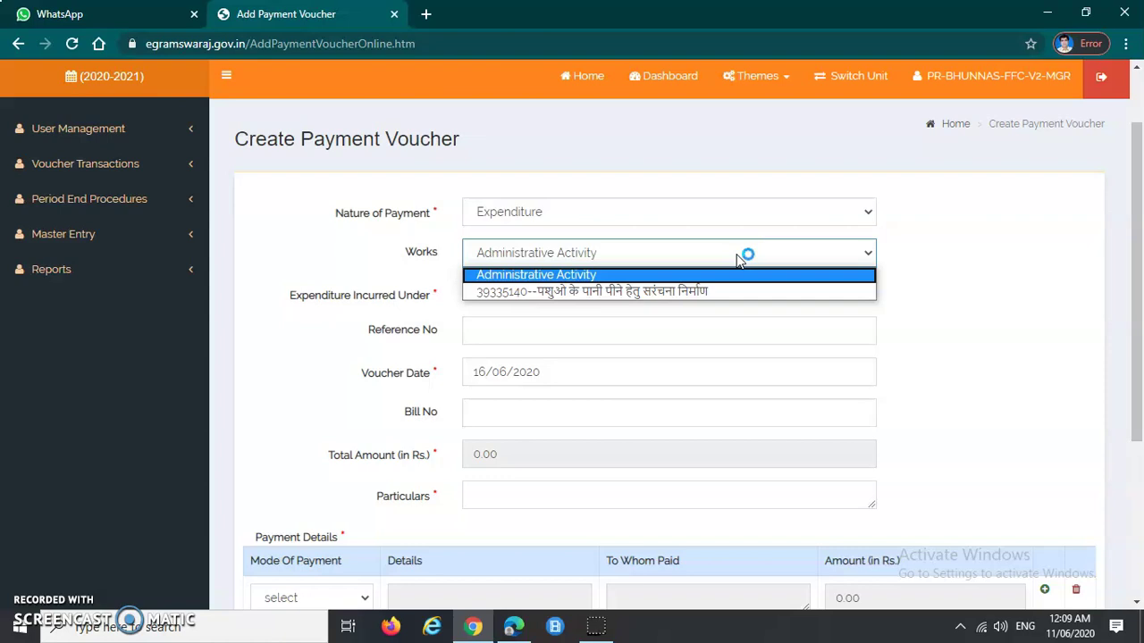
{"action": "left_click", "coordinate": [472, 298]}
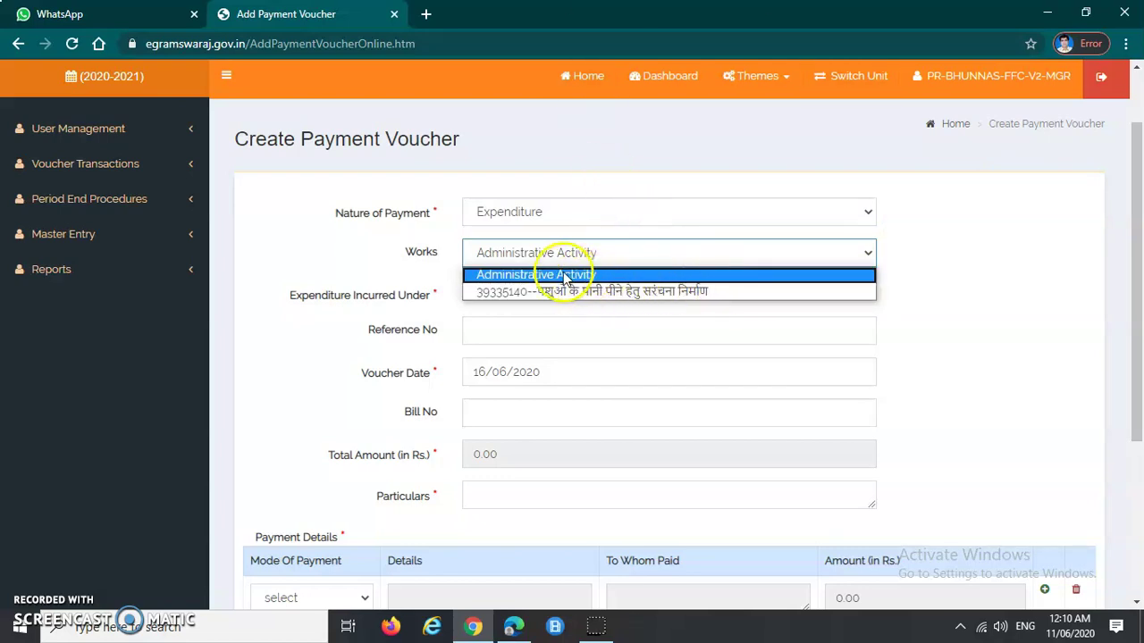
{"action": "left_click", "coordinate": [724, 290]}
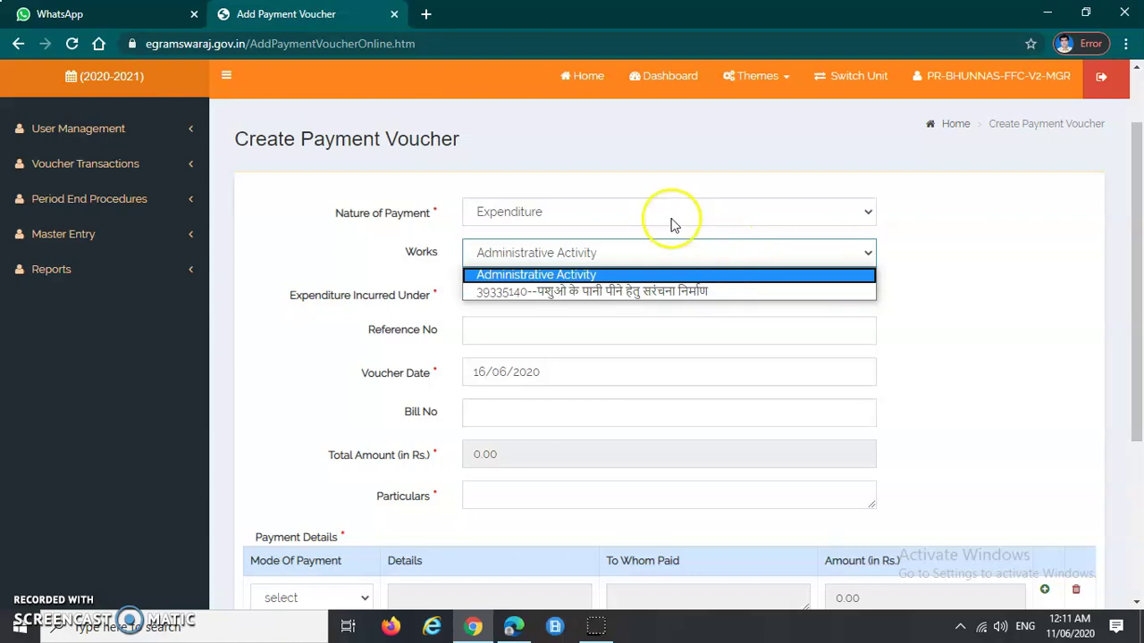
Keep Expenditure as the Nature of Payment and choose the work 39335140--पशुओ के पानी पीने हेतु सरंचना निर्माण
{"action": "left_click", "coordinate": [622, 211]}
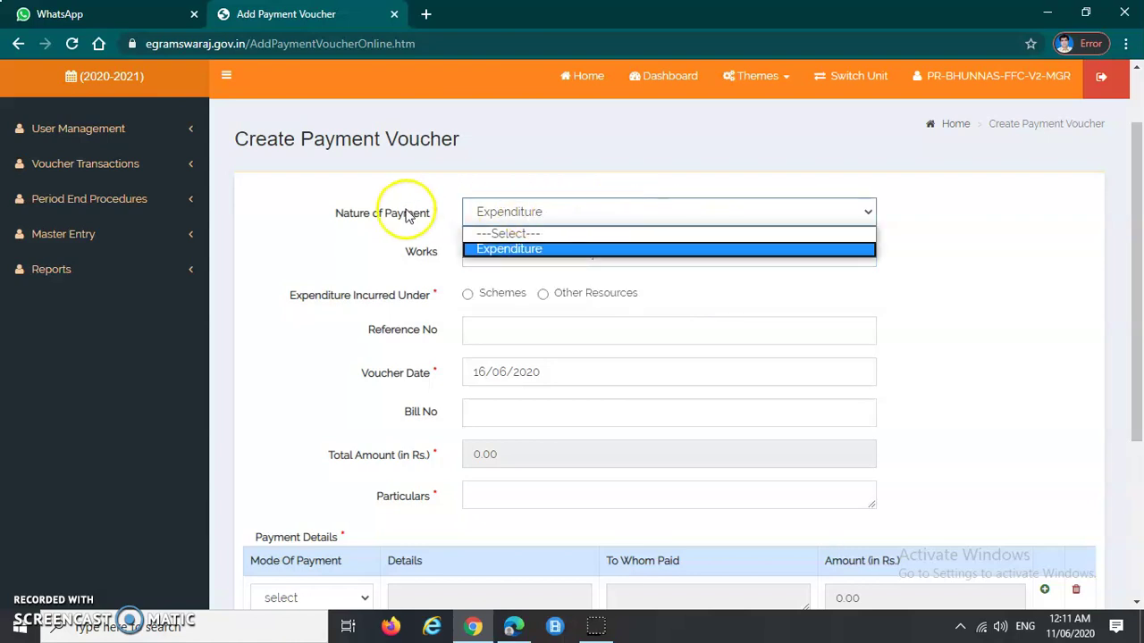
{"action": "left_click", "coordinate": [527, 249]}
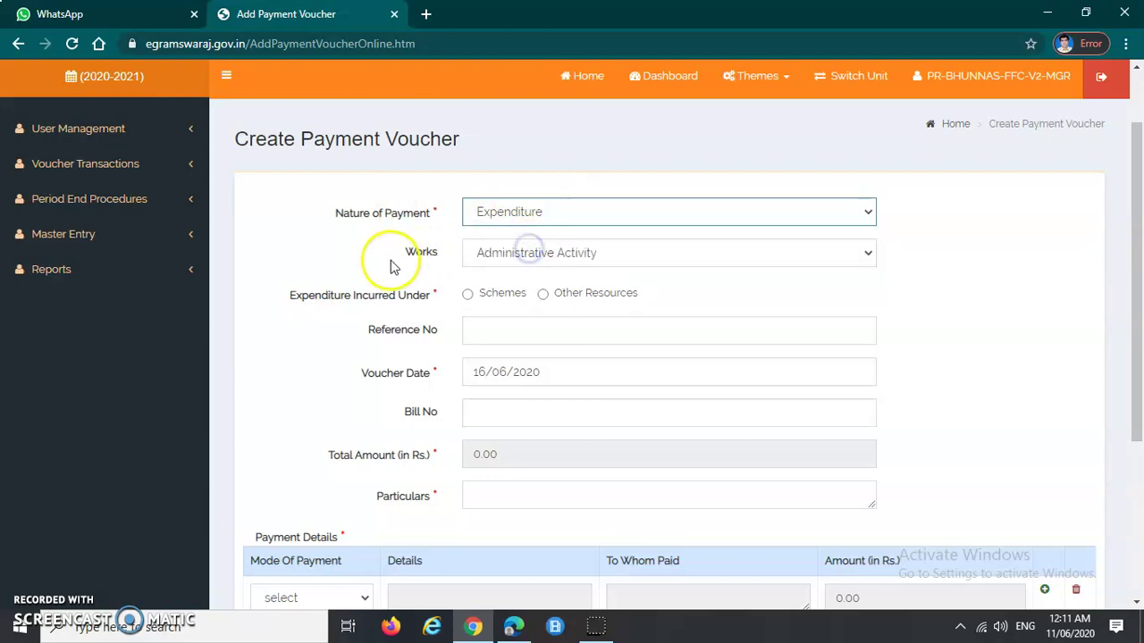
{"action": "left_click_drag", "start_coordinate": [406, 258], "coordinate": [446, 255]}
{"action": "left_click", "coordinate": [670, 258]}
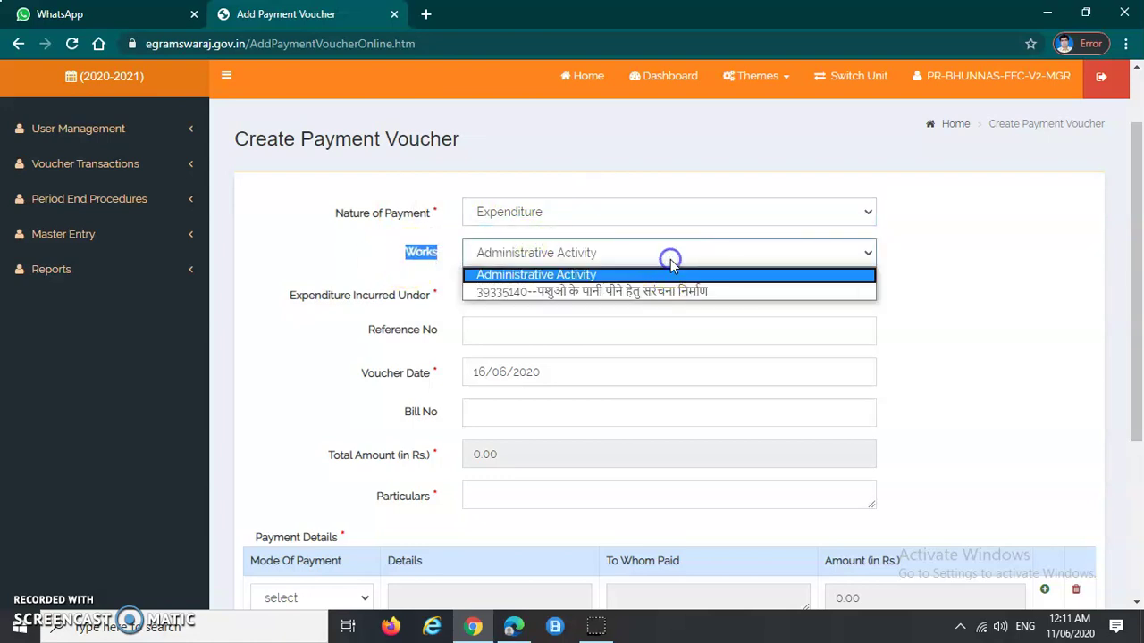
{"action": "left_click", "coordinate": [626, 292]}
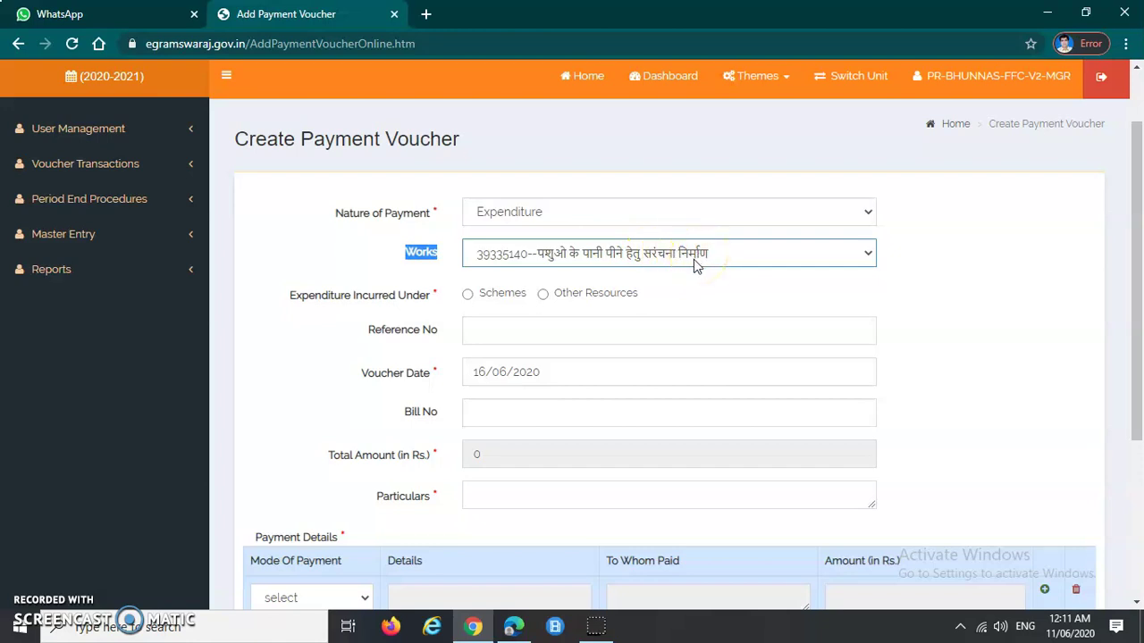
{"action": "left_click", "coordinate": [691, 286]}
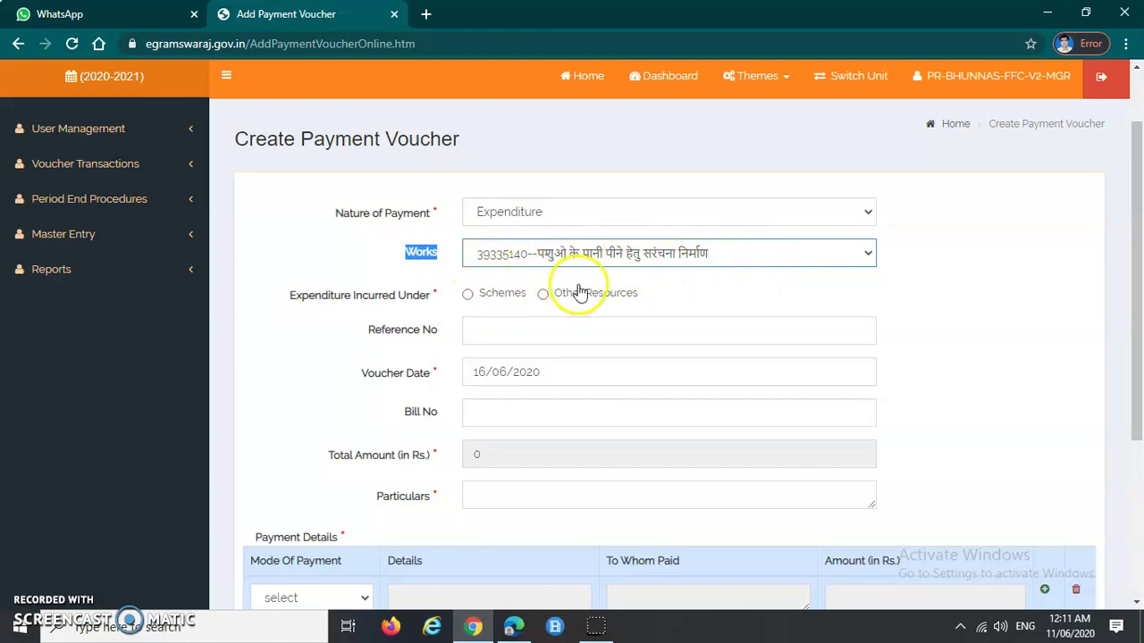
{"action": "left_click", "coordinate": [721, 282]}
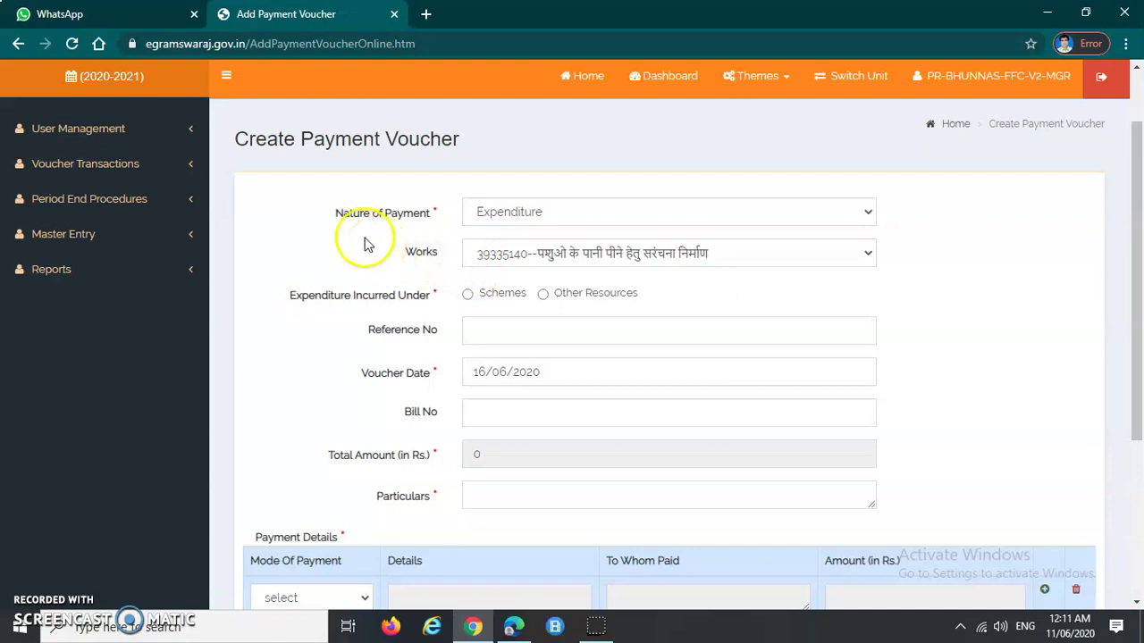
{"action": "left_click", "coordinate": [616, 214]}
{"action": "left_click", "coordinate": [600, 251]}
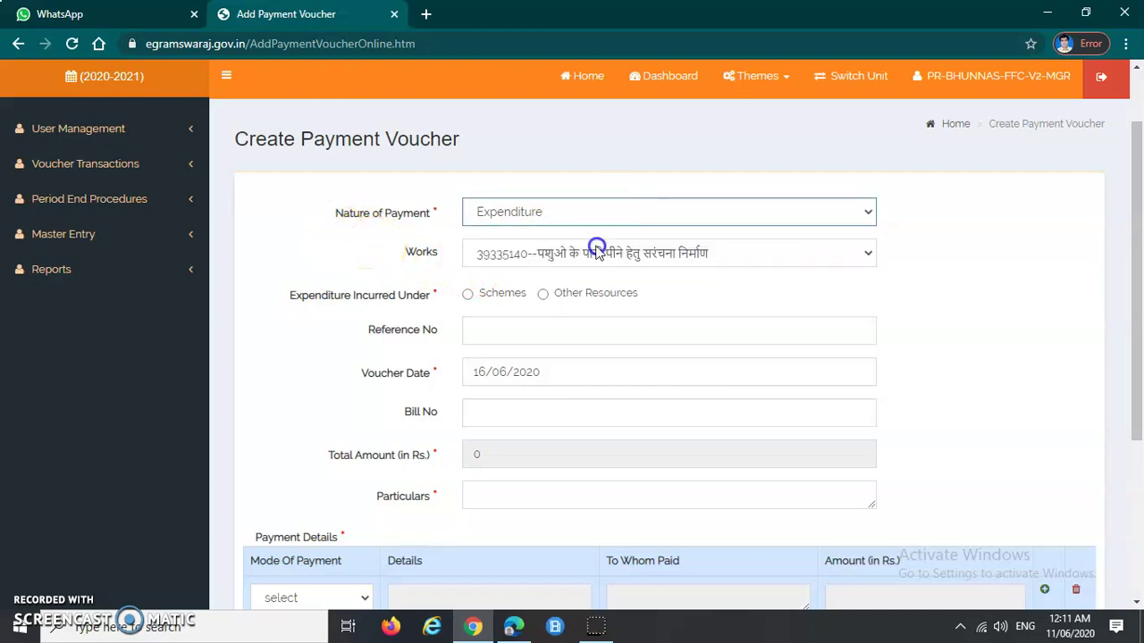
{"action": "left_click", "coordinate": [750, 259]}
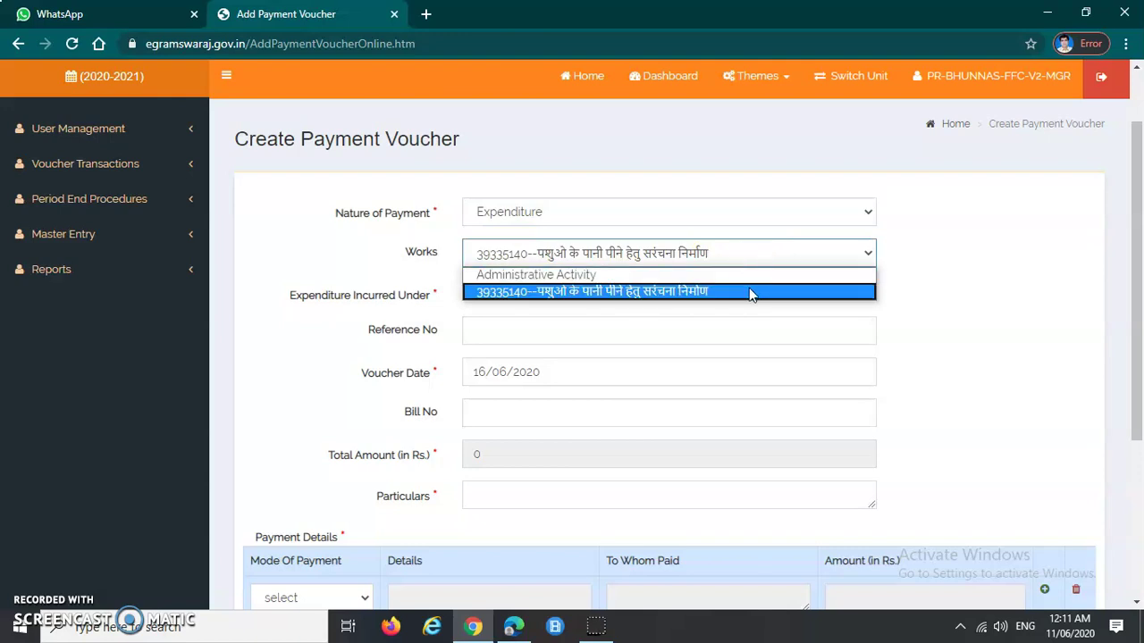
{"action": "left_click", "coordinate": [742, 295]}
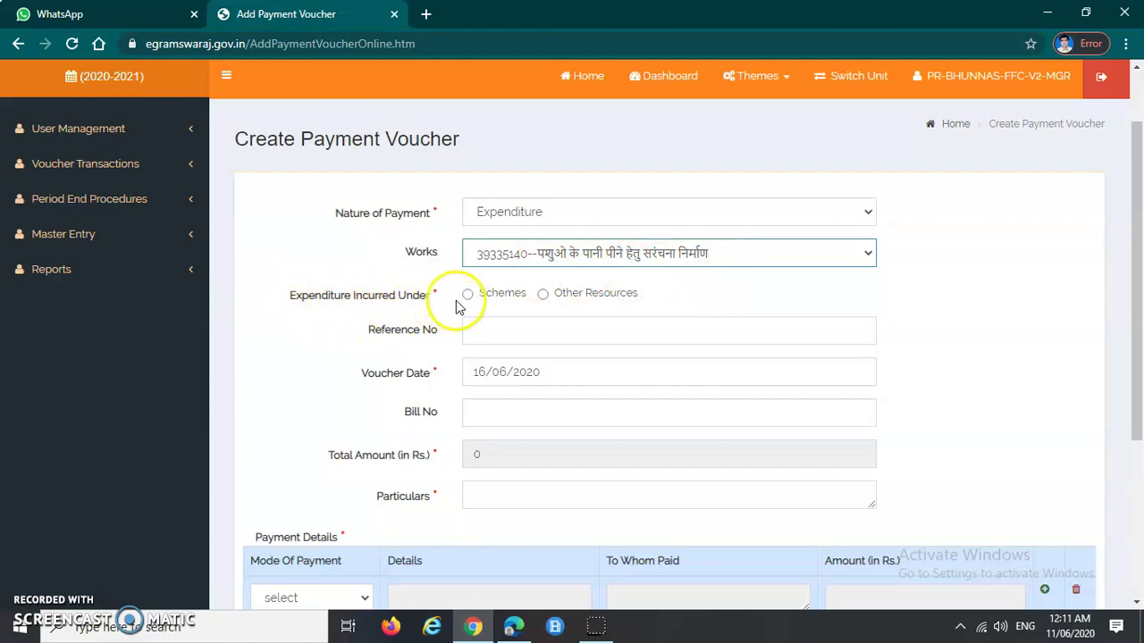
Set Expenditure Incurred Under to Other Resources and choose Fourteen Finance Commission - FFC as the scheme name
{"action": "left_click", "coordinate": [542, 294]}
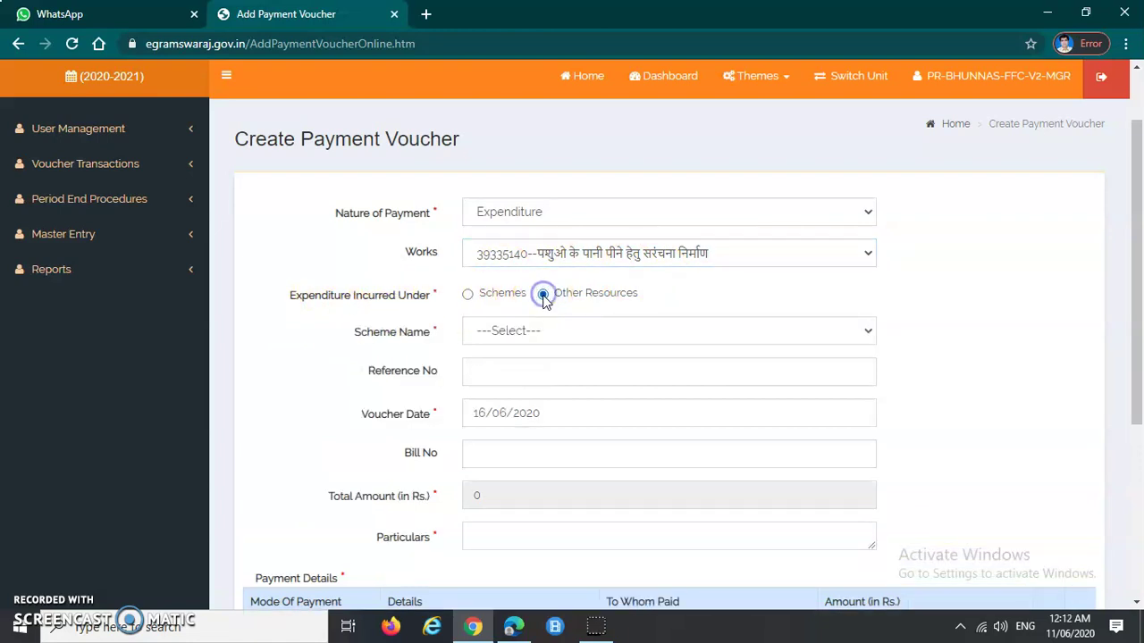
{"action": "left_click", "coordinate": [855, 330]}
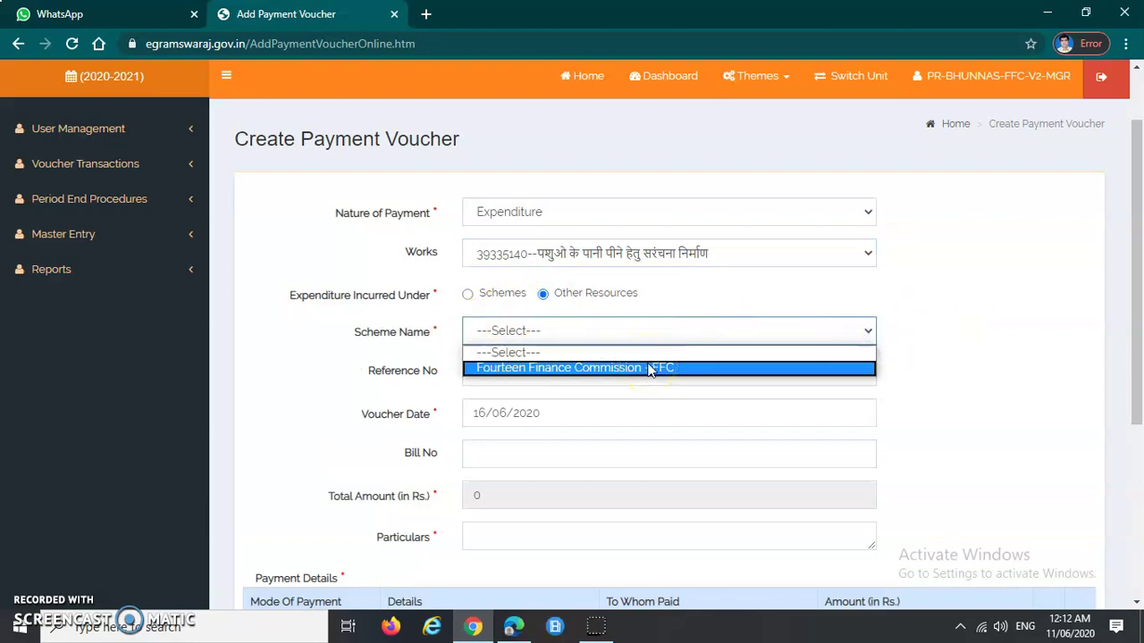
{"action": "left_click", "coordinate": [554, 300]}
{"action": "left_click", "coordinate": [679, 366]}
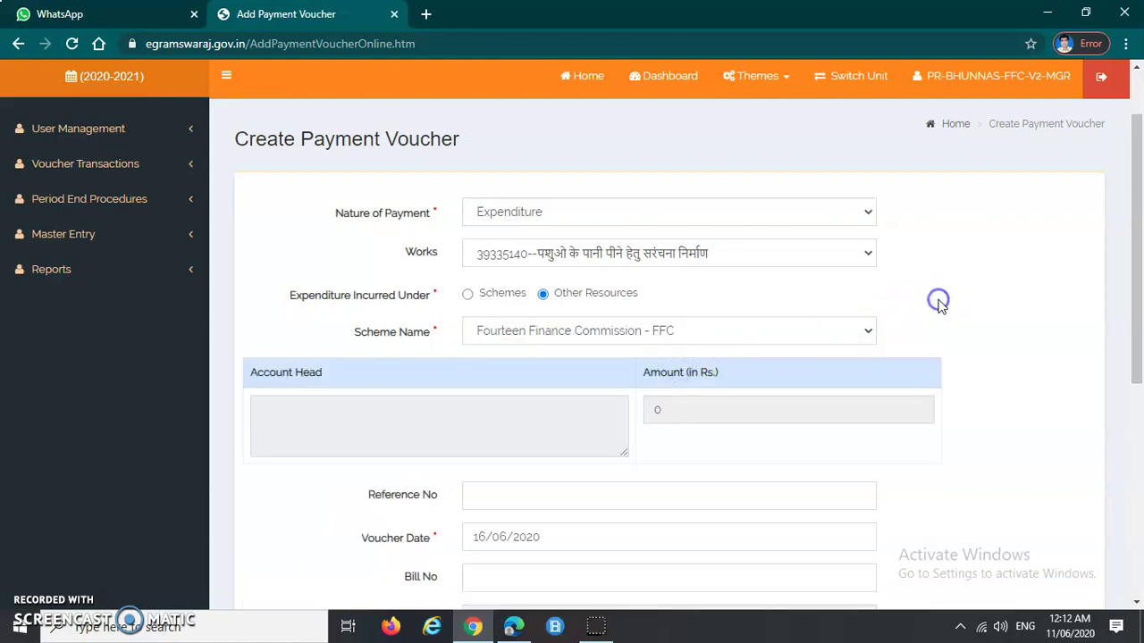
Switch Expenditure Incurred Under to Schemes and check the scheme name options without choosing one
{"action": "left_click", "coordinate": [467, 295]}
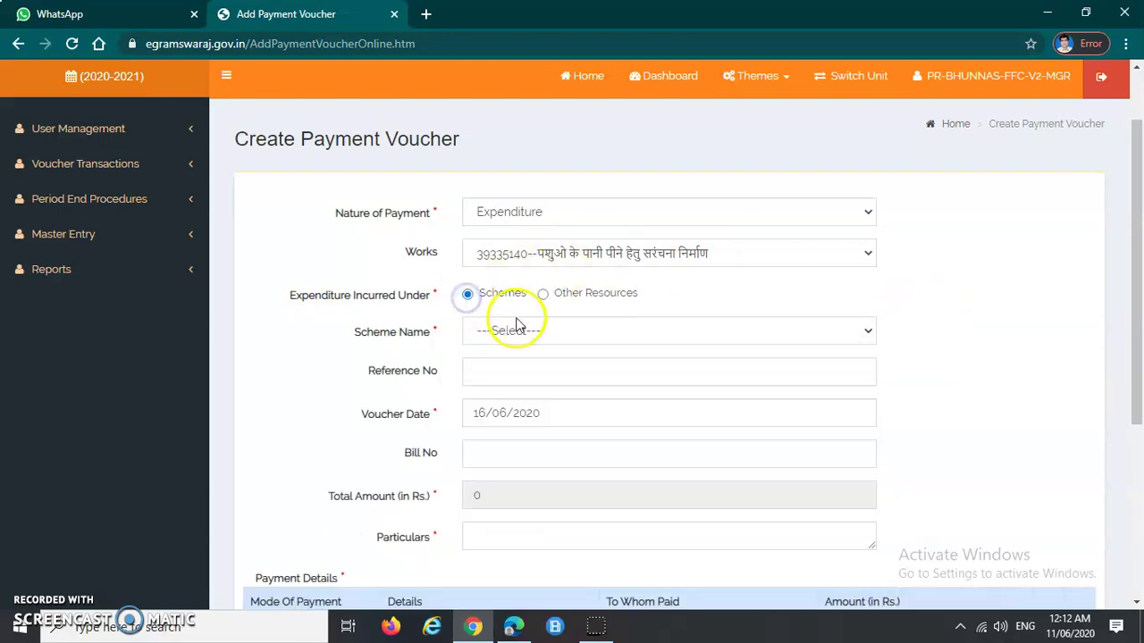
{"action": "left_click", "coordinate": [780, 330]}
{"action": "left_click", "coordinate": [781, 333]}
{"action": "left_click", "coordinate": [781, 334]}
{"action": "left_click", "coordinate": [944, 321]}
{"action": "left_click", "coordinate": [467, 297]}
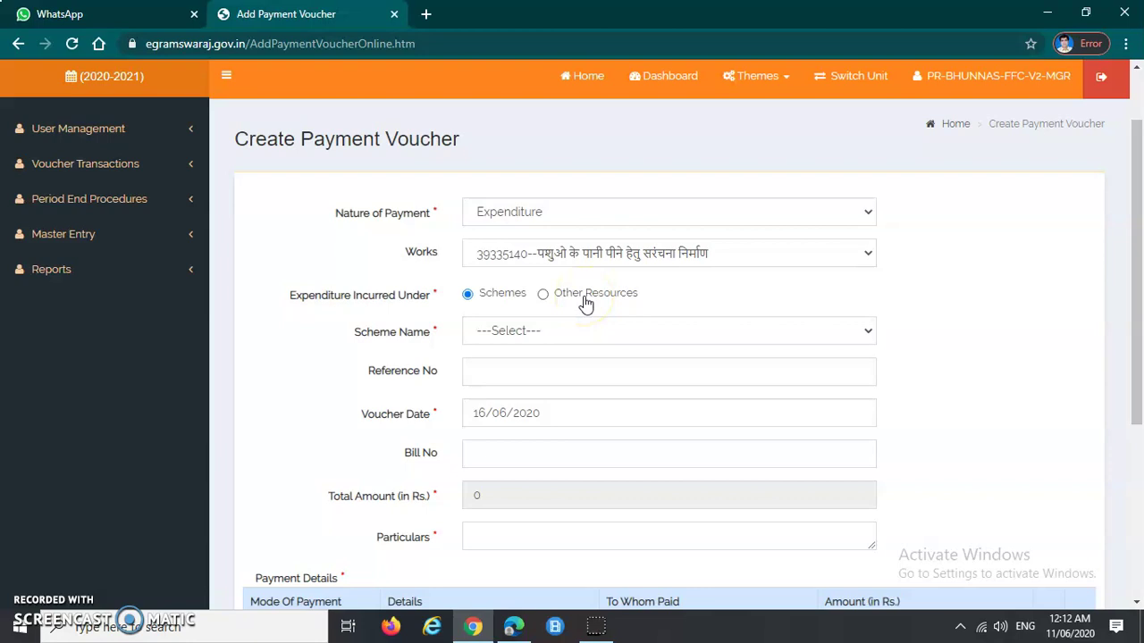
Set Expenditure Incurred Under back to Other Resources and choose Fourteen Finance Commission - FFC as the scheme name
{"action": "left_click", "coordinate": [539, 306]}
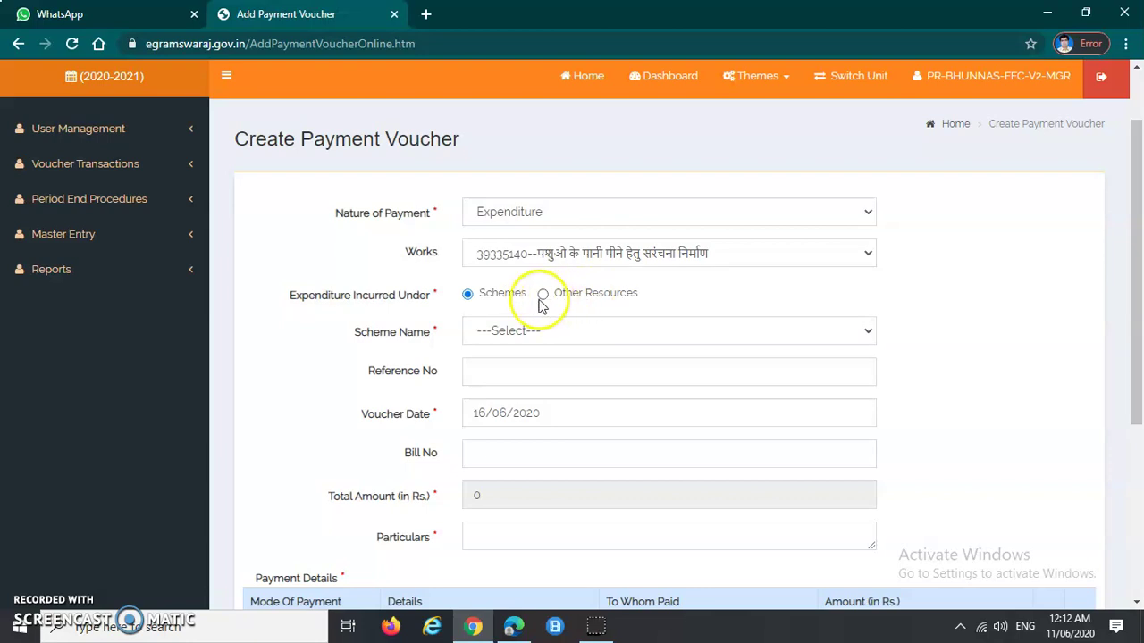
{"action": "left_click", "coordinate": [546, 299]}
{"action": "left_click", "coordinate": [543, 295]}
{"action": "triple_click", "coordinate": [950, 298]}
{"action": "left_click", "coordinate": [919, 309]}
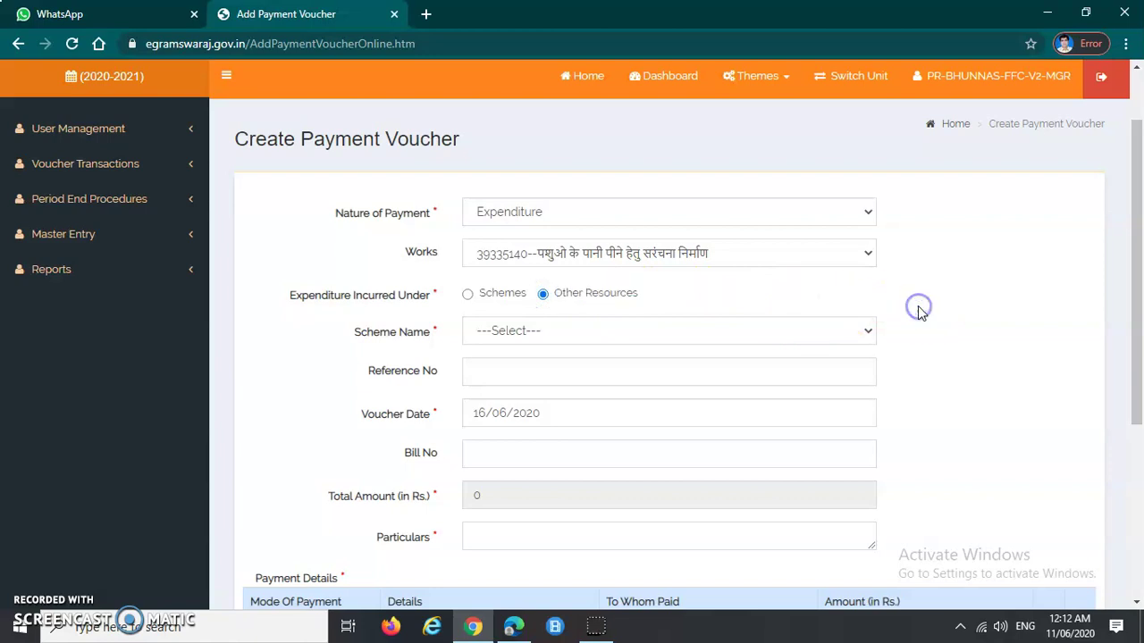
{"action": "left_click", "coordinate": [927, 329]}
{"action": "left_click", "coordinate": [912, 340]}
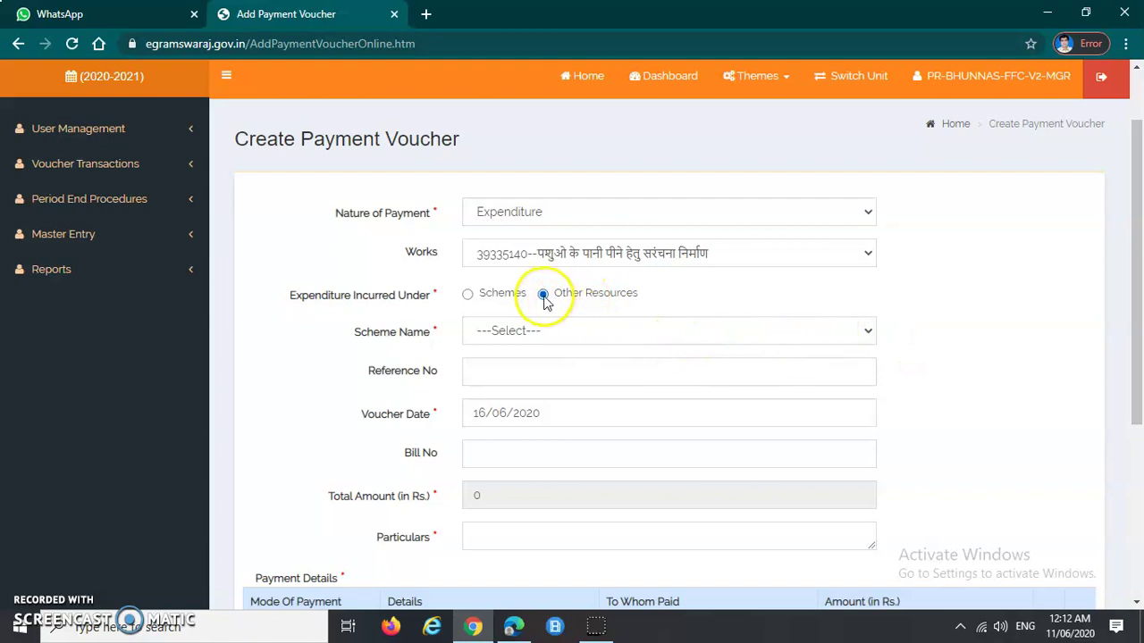
{"action": "left_click", "coordinate": [590, 331]}
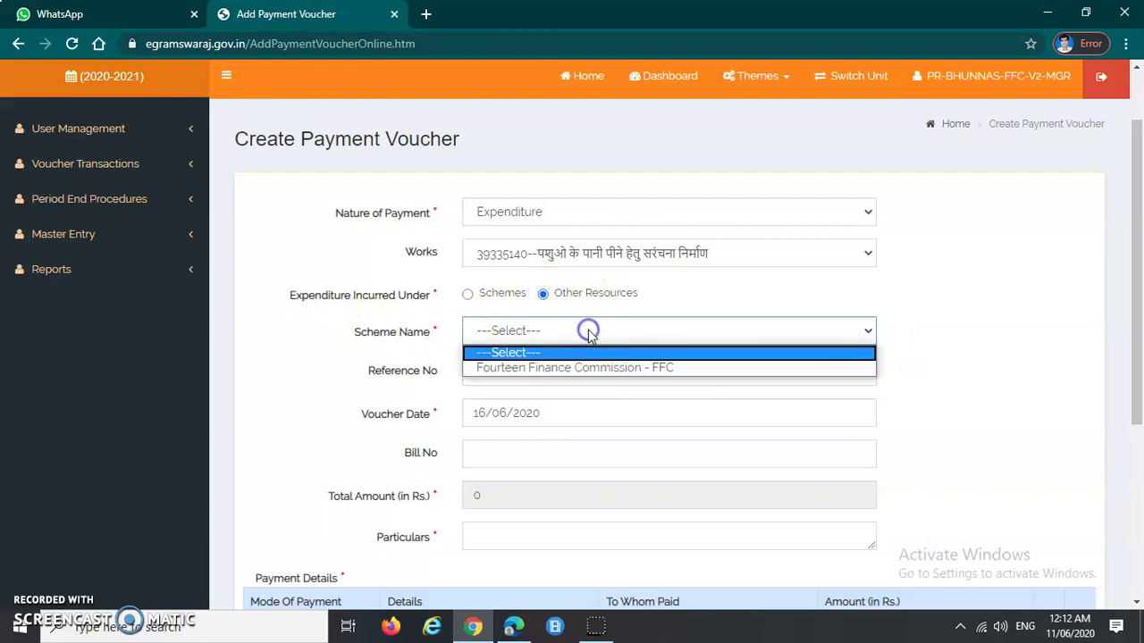
{"action": "left_click", "coordinate": [715, 370]}
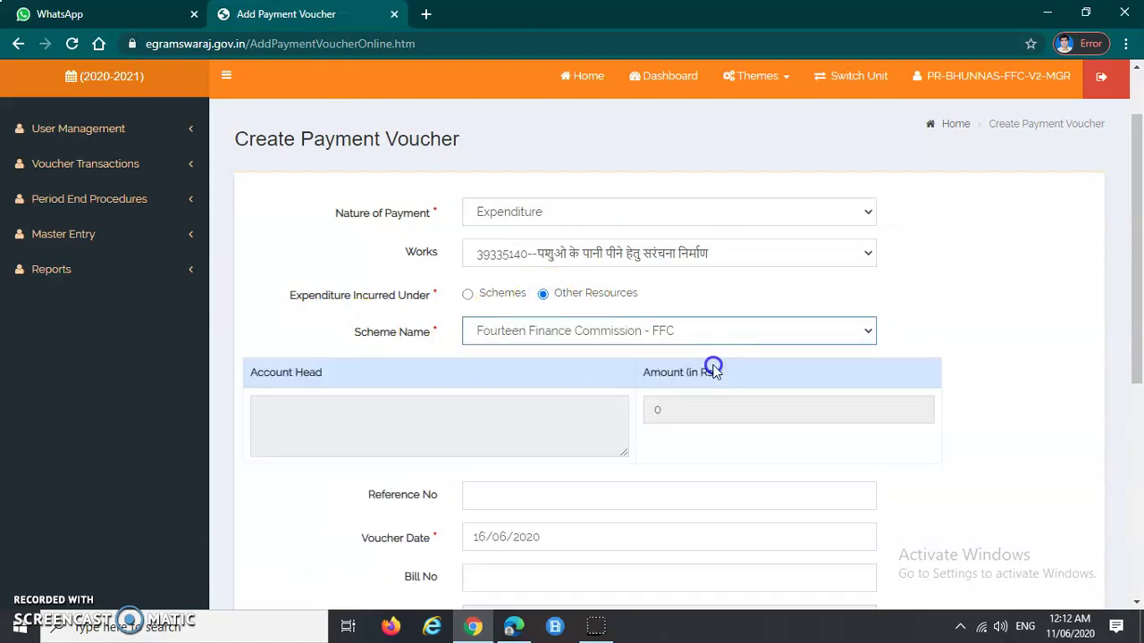
Open the voucher's account head entry, use DropDown Search, and choose Basic Grant with major head 5054-Capital Outlay on Transportation
{"action": "scroll", "coordinate": [715, 370], "scroll_direction": "down", "scroll_amount": 1}
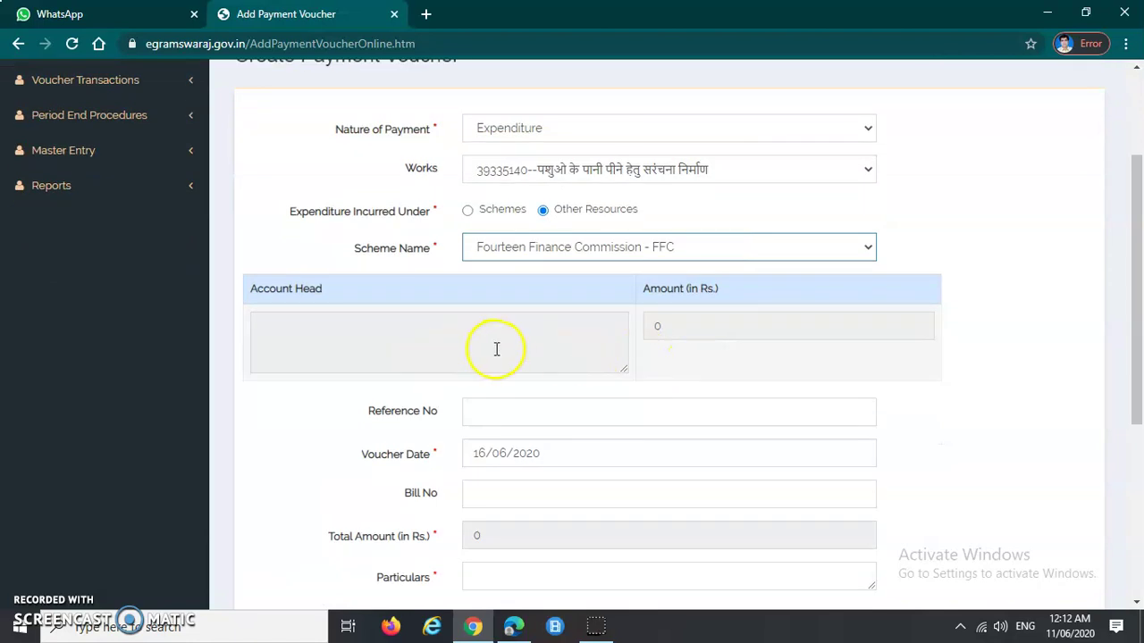
{"action": "left_click", "coordinate": [376, 340]}
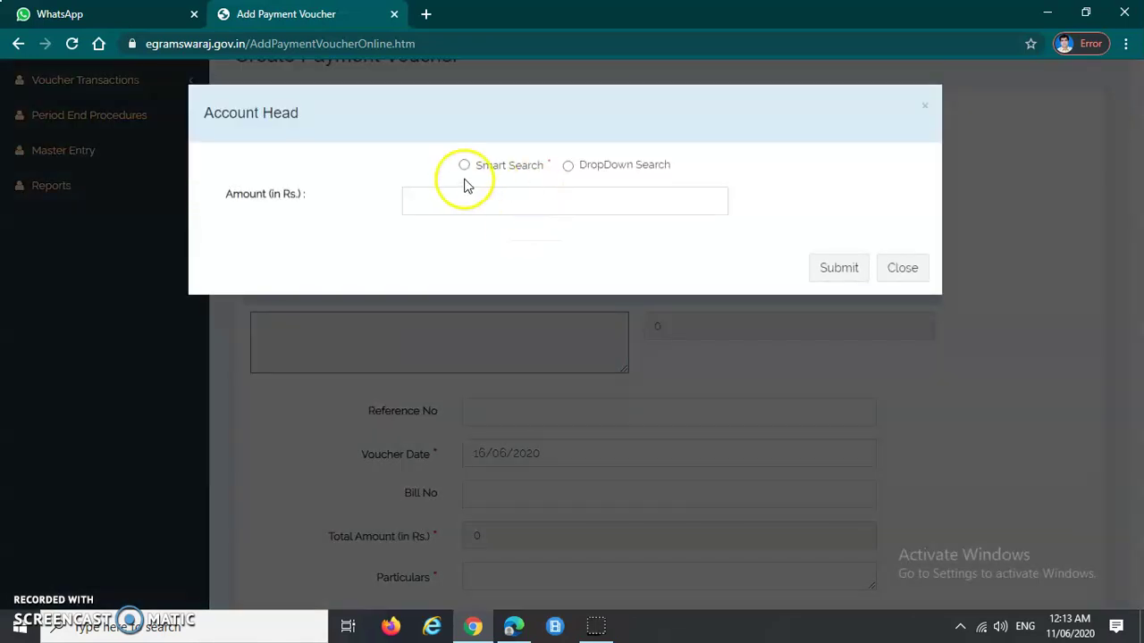
{"action": "left_click", "coordinate": [568, 166]}
{"action": "left_click", "coordinate": [498, 201]}
{"action": "left_click", "coordinate": [500, 238]}
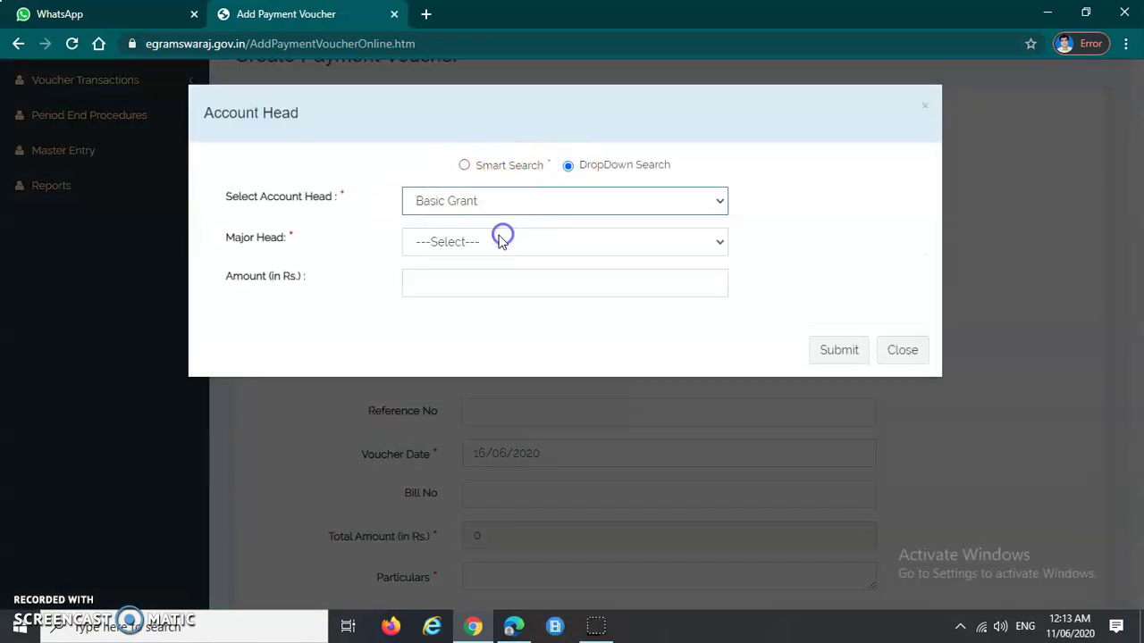
{"action": "left_click", "coordinate": [504, 243]}
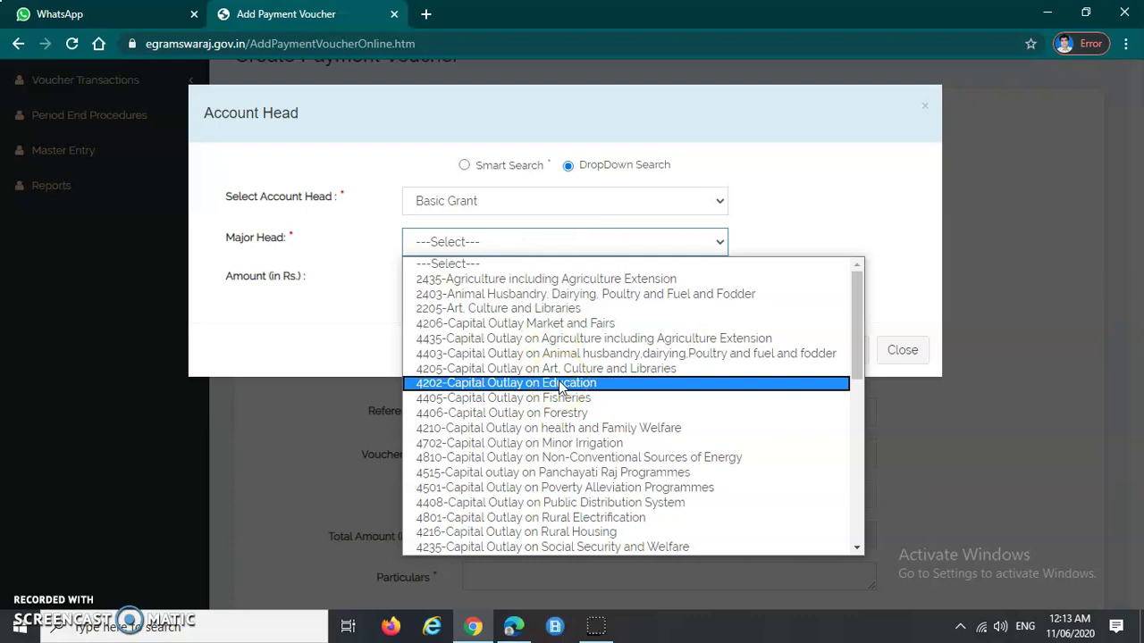
{"action": "key", "text": "5"}
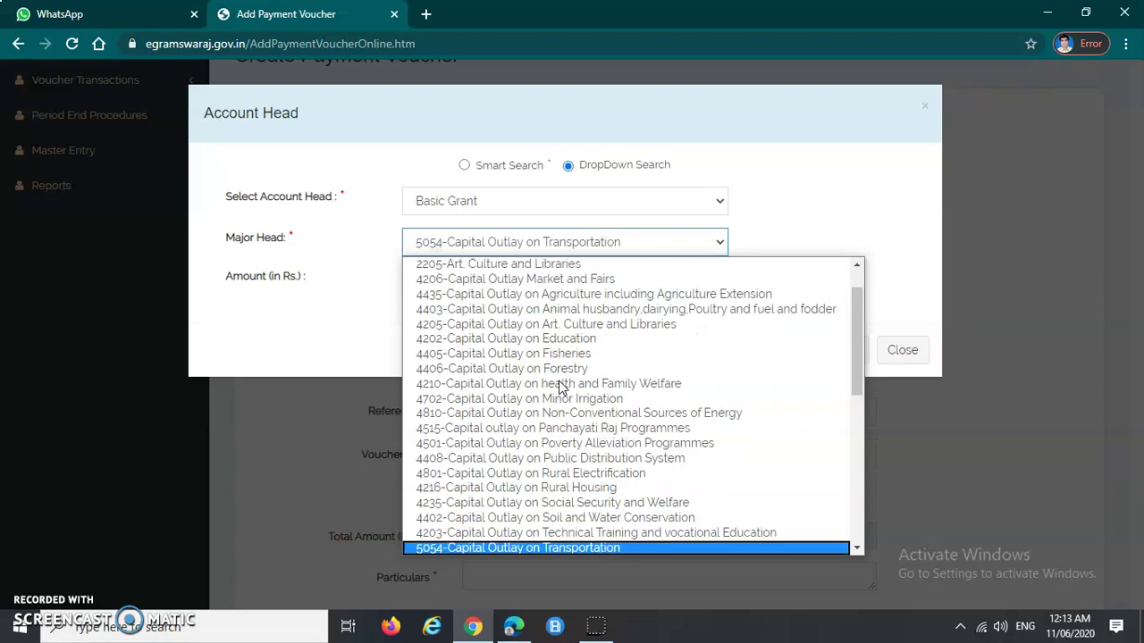
{"action": "key", "text": "Return"}
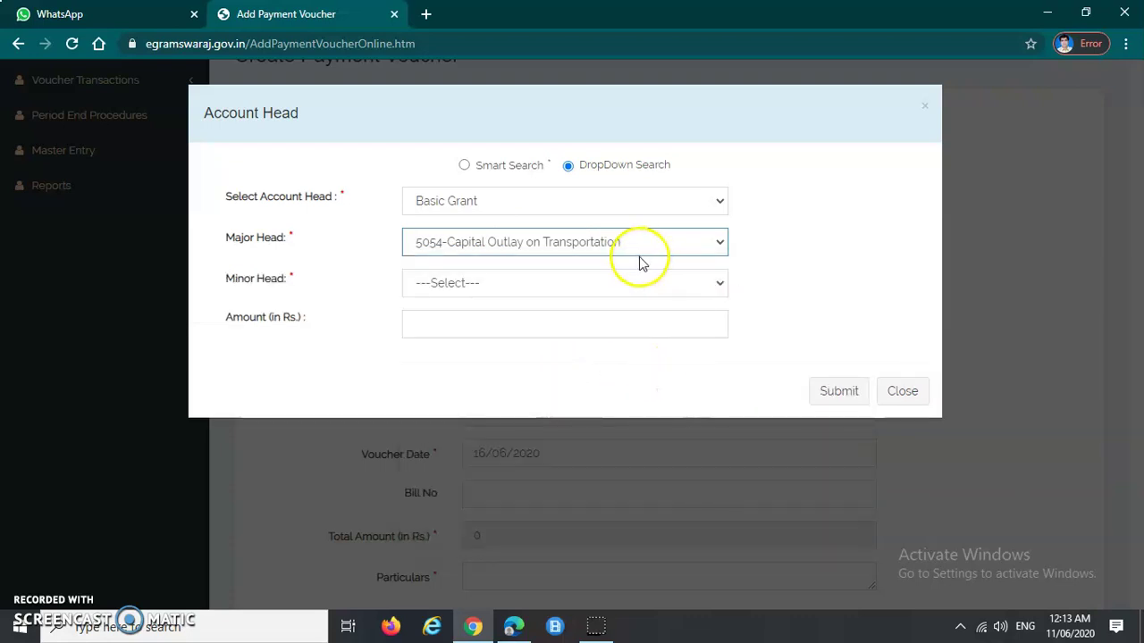
Choose minor head 101-Construction of Village\District Roads, FFC PFMS head 06 - Construction / Maintenance of Roads and object head 02-Wages
{"action": "left_click", "coordinate": [588, 282]}
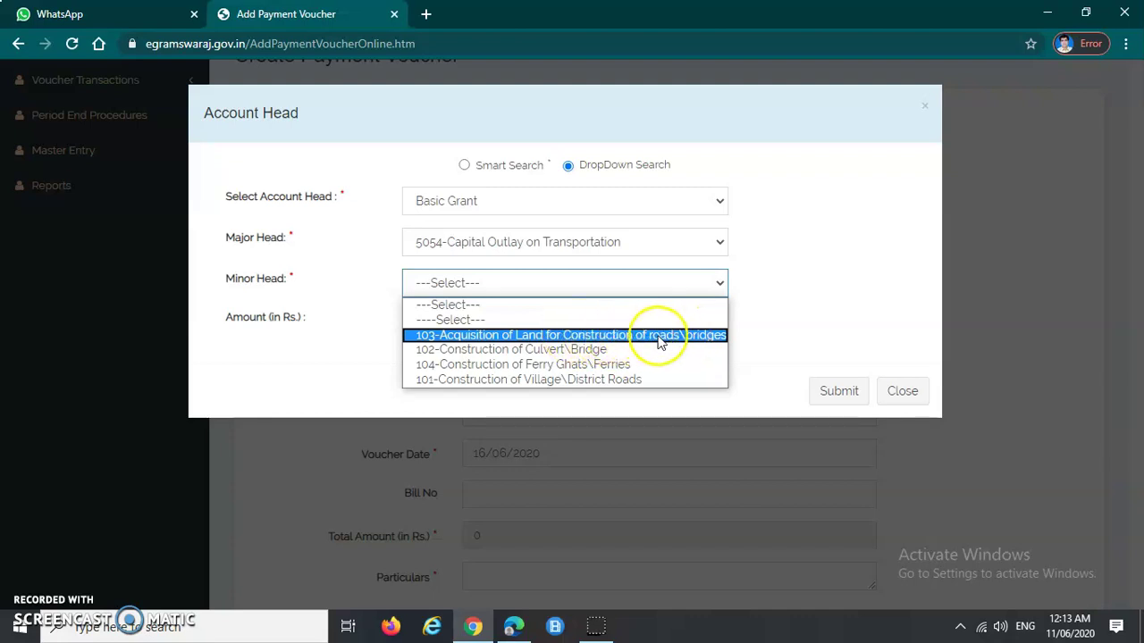
{"action": "left_click", "coordinate": [532, 383]}
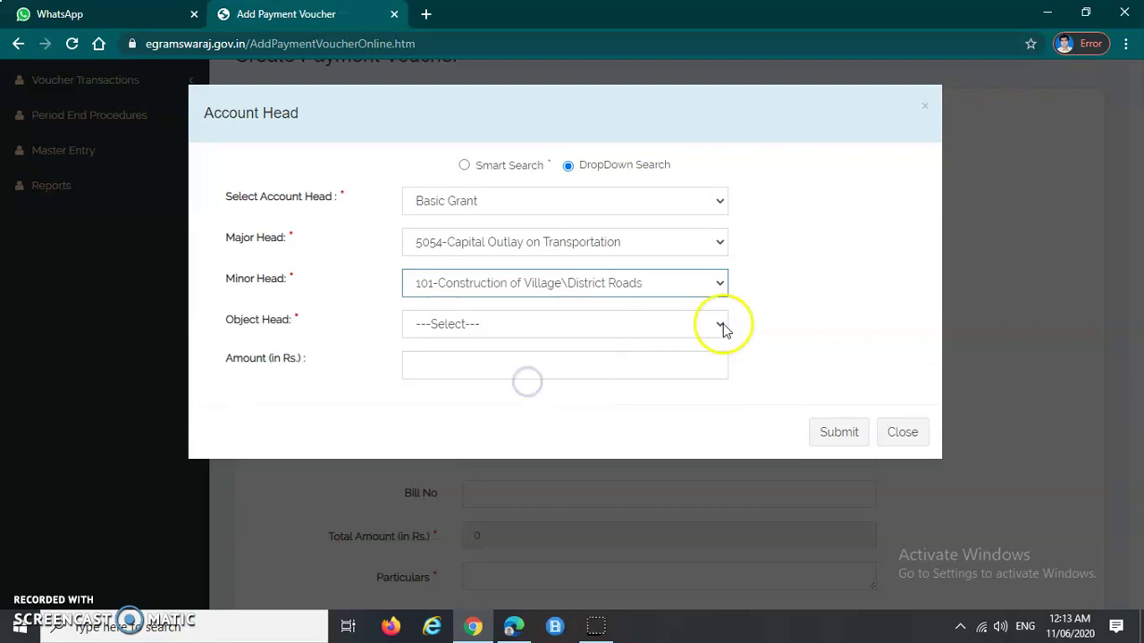
{"action": "left_click", "coordinate": [779, 308]}
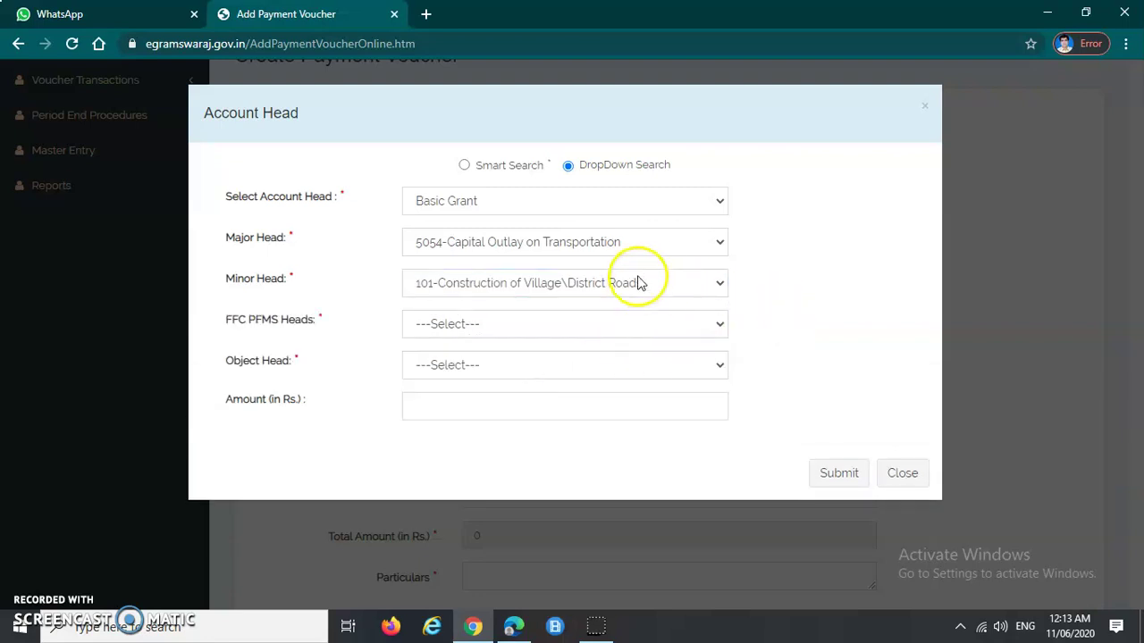
{"action": "left_click", "coordinate": [531, 326]}
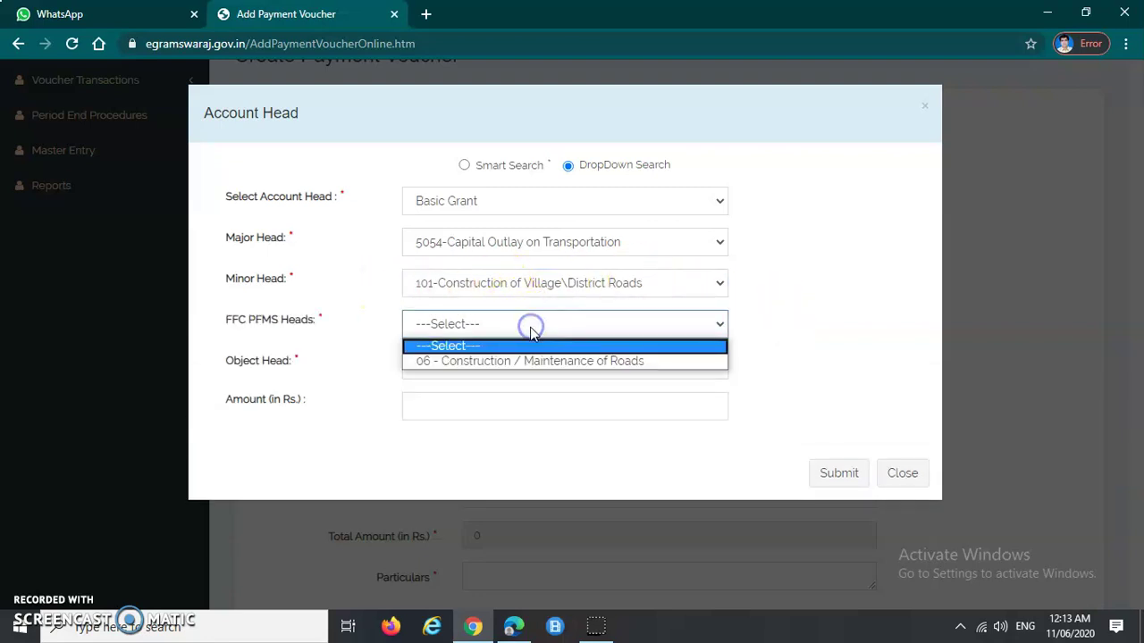
{"action": "left_click", "coordinate": [573, 362]}
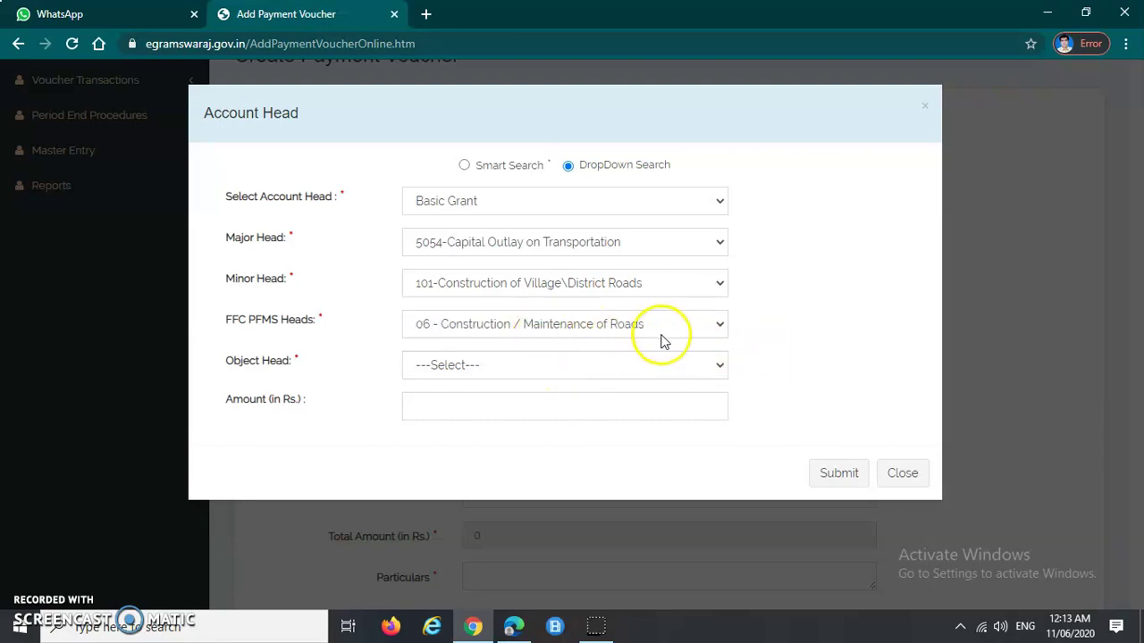
{"action": "left_click", "coordinate": [608, 365]}
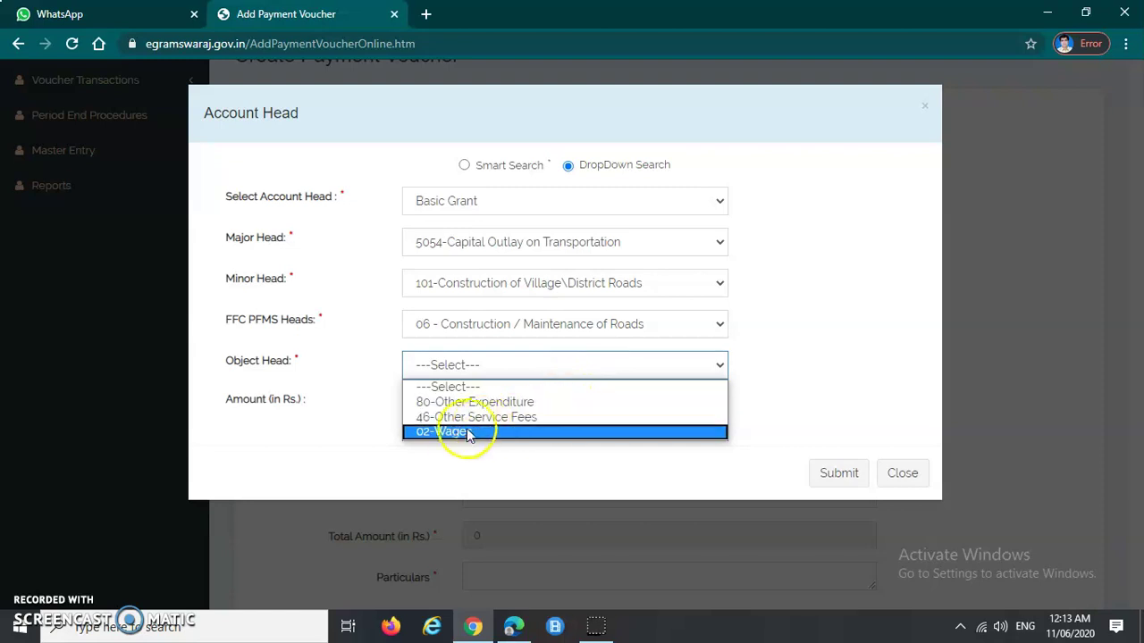
{"action": "left_click", "coordinate": [439, 436]}
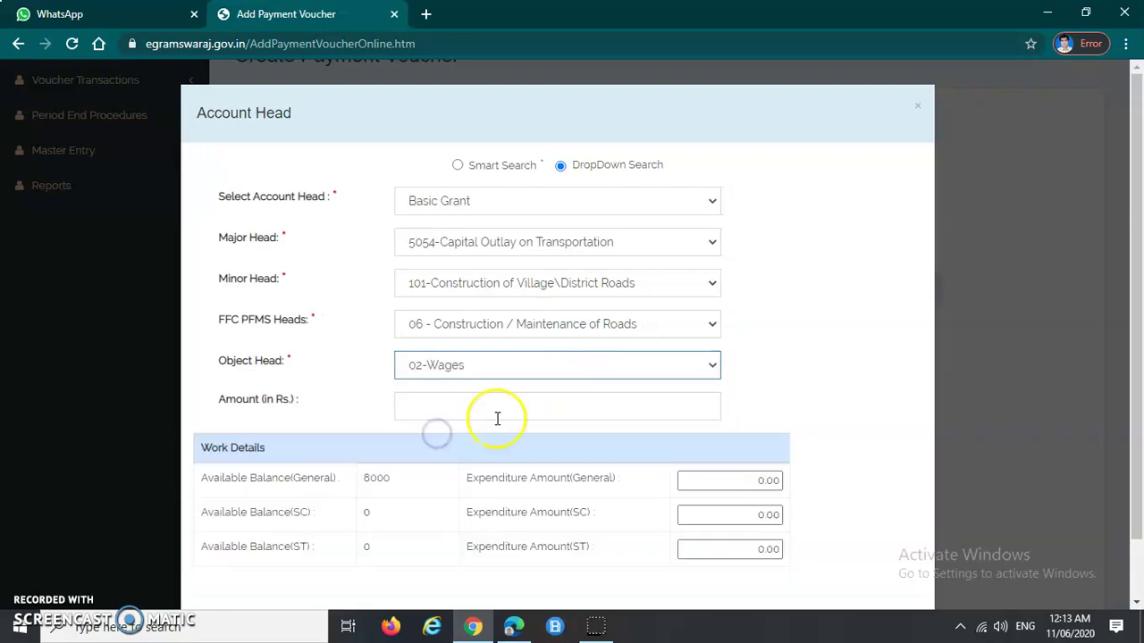
Enter 4000 as the account head amount and as the general expenditure amount in the work details
{"action": "scroll", "coordinate": [623, 402], "scroll_direction": "down", "scroll_amount": 2}
{"action": "left_click", "coordinate": [439, 240]}
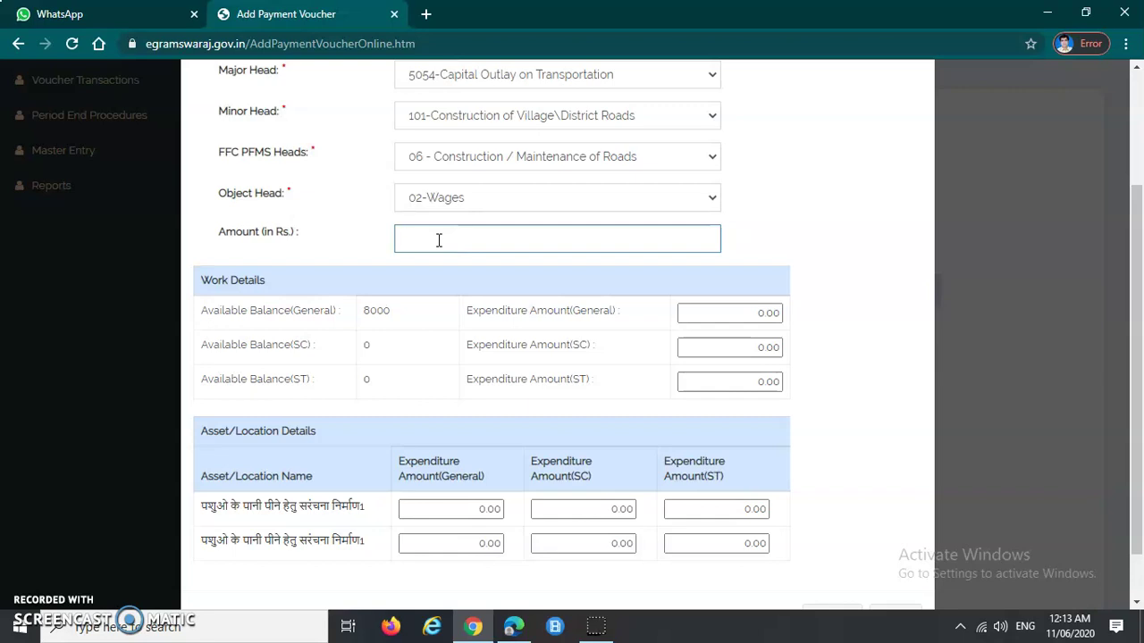
{"action": "left_click", "coordinate": [833, 286]}
{"action": "scroll", "coordinate": [832, 286], "scroll_direction": "up", "scroll_amount": 2}
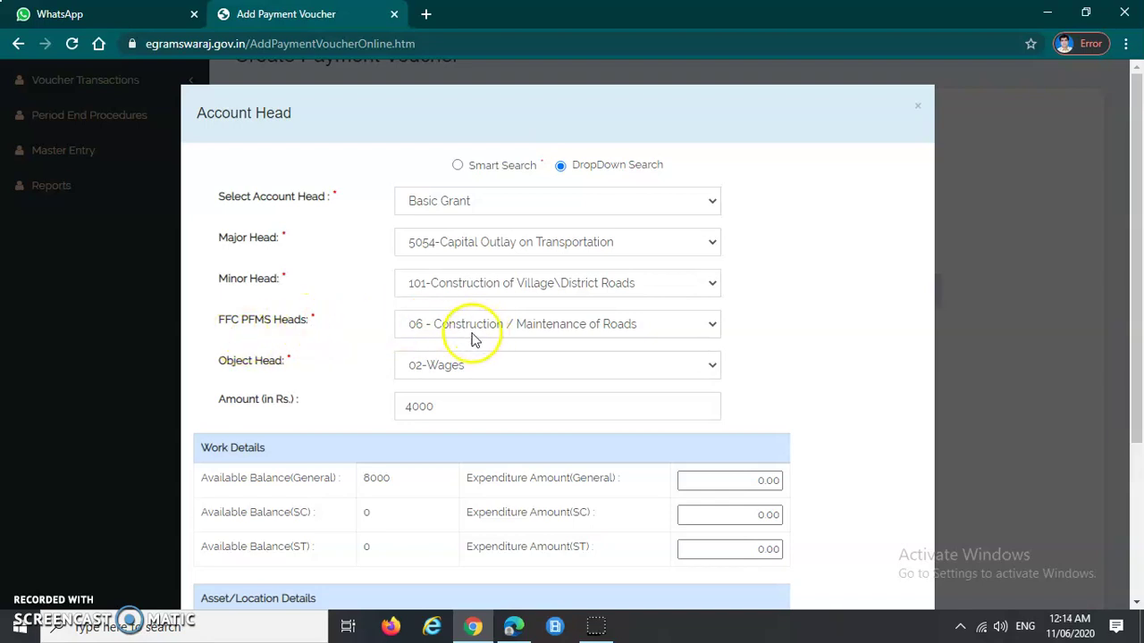
{"action": "scroll", "coordinate": [452, 404], "scroll_direction": "down", "scroll_amount": 1}
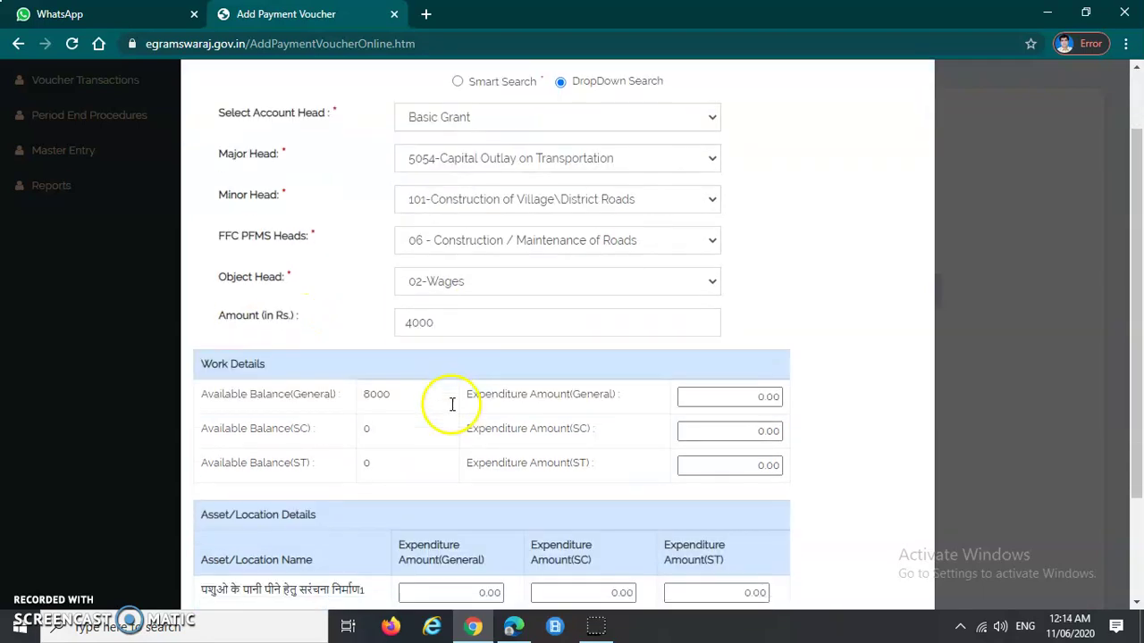
{"action": "scroll", "coordinate": [450, 404], "scroll_direction": "down", "scroll_amount": 1}
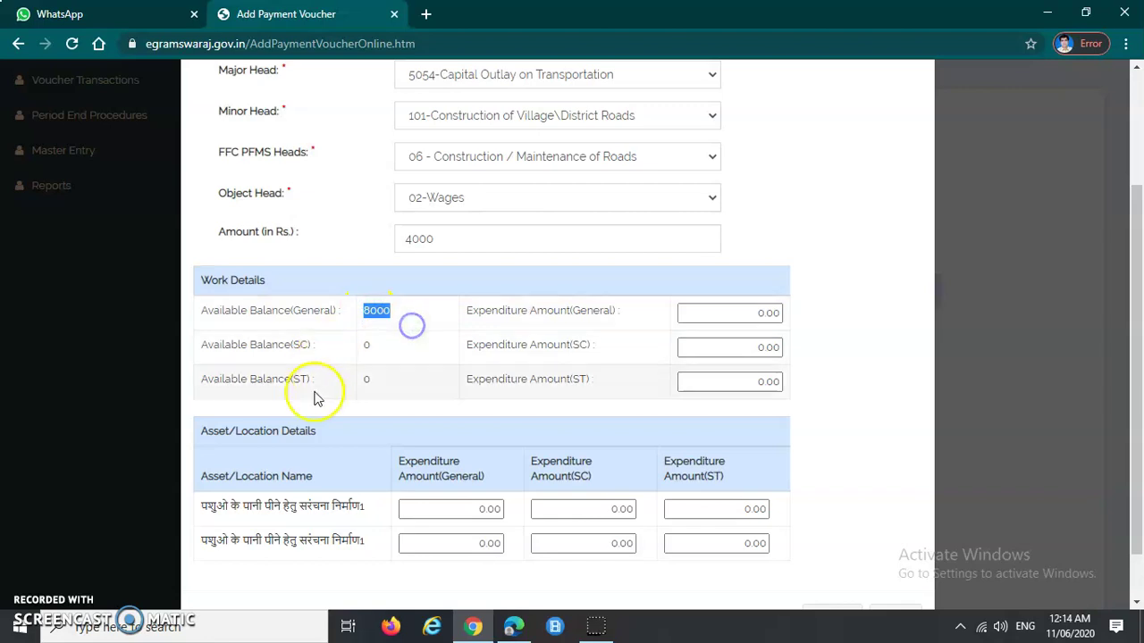
{"action": "left_click", "coordinate": [512, 319]}
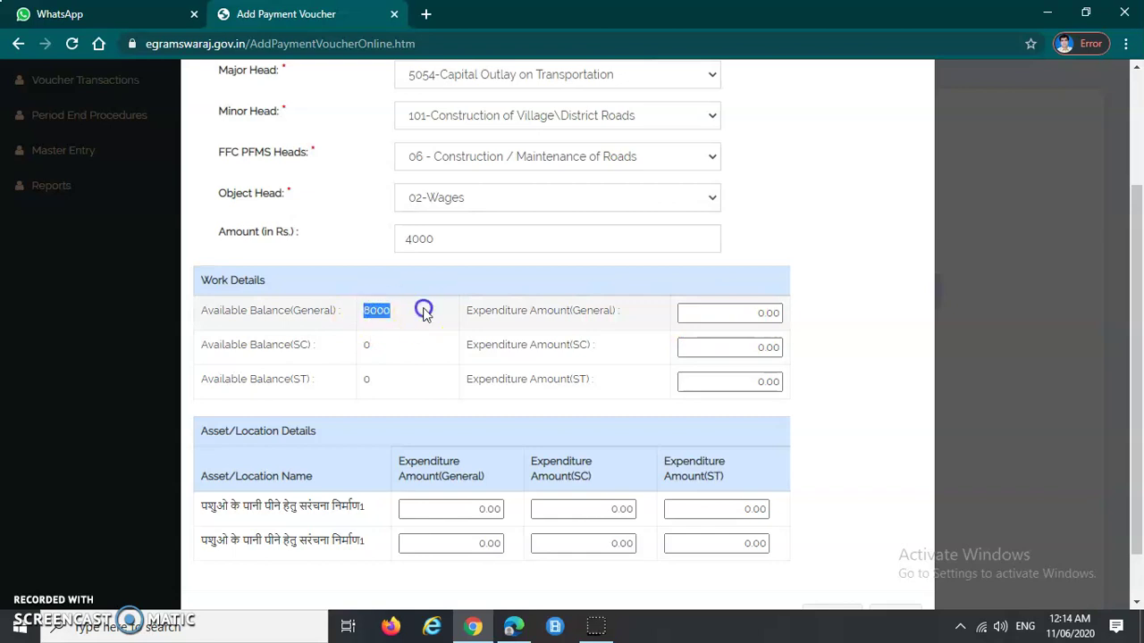
{"action": "left_click", "coordinate": [724, 316]}
{"action": "left_click_drag", "start_coordinate": [783, 315], "coordinate": [803, 320]}
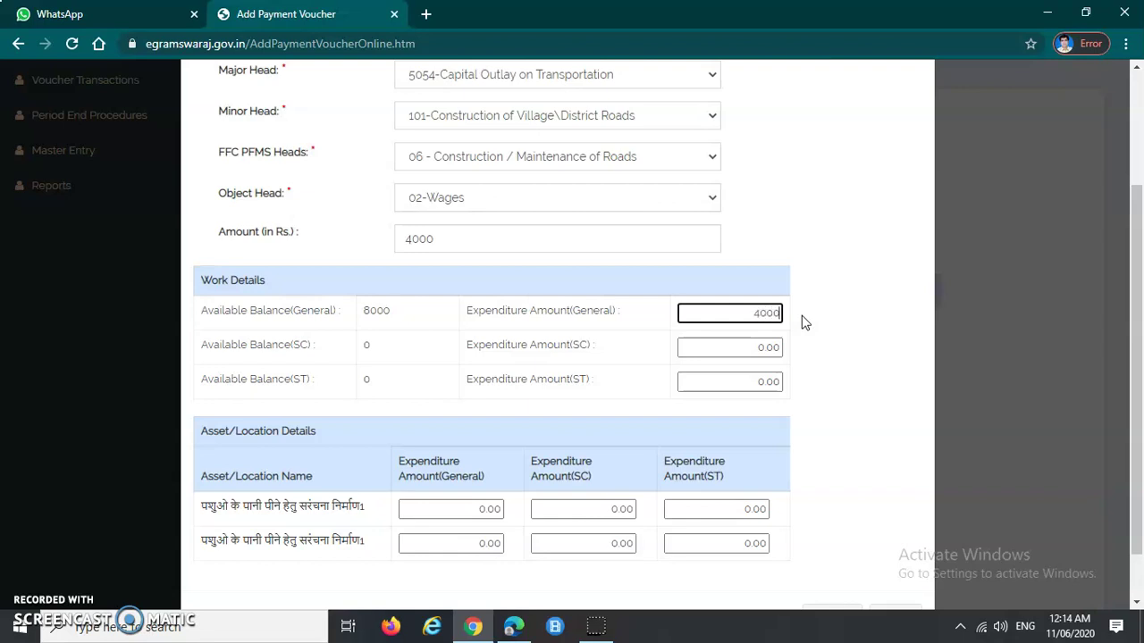
Compare the available balances with the expenditure amounts for General, SC and ST in the work details
{"action": "left_click", "coordinate": [313, 310]}
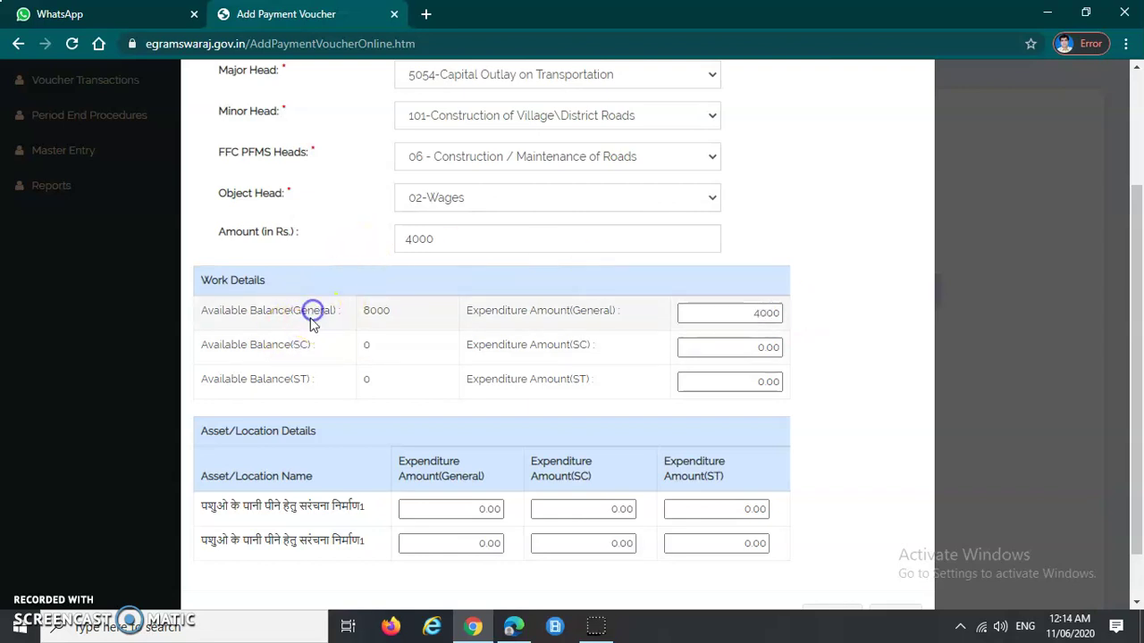
{"action": "left_click", "coordinate": [303, 375]}
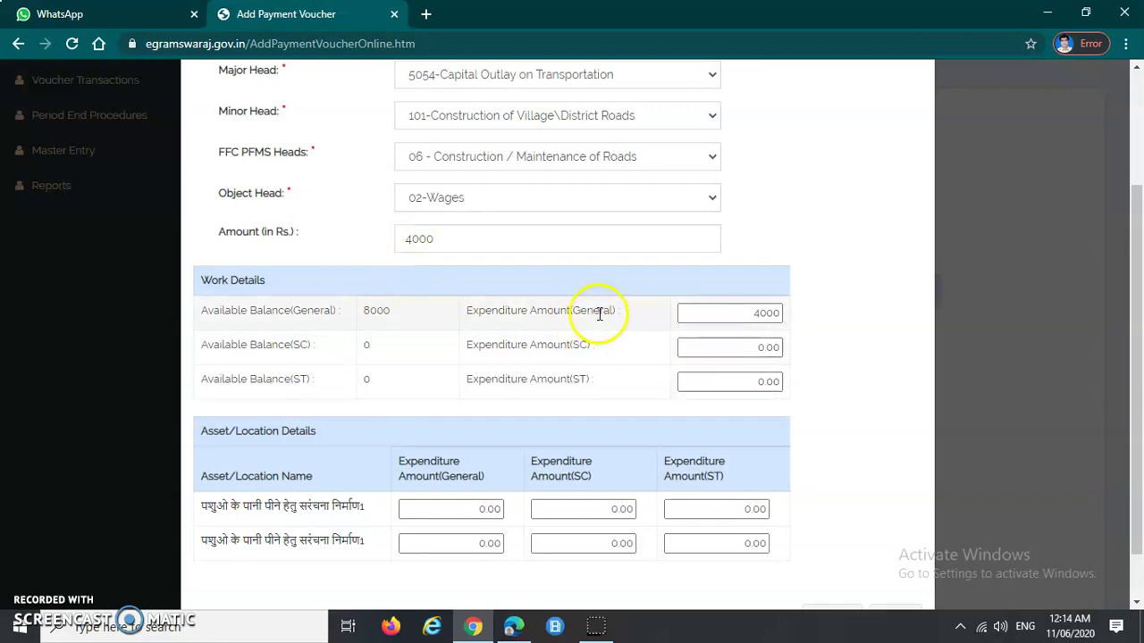
{"action": "left_click", "coordinate": [590, 349]}
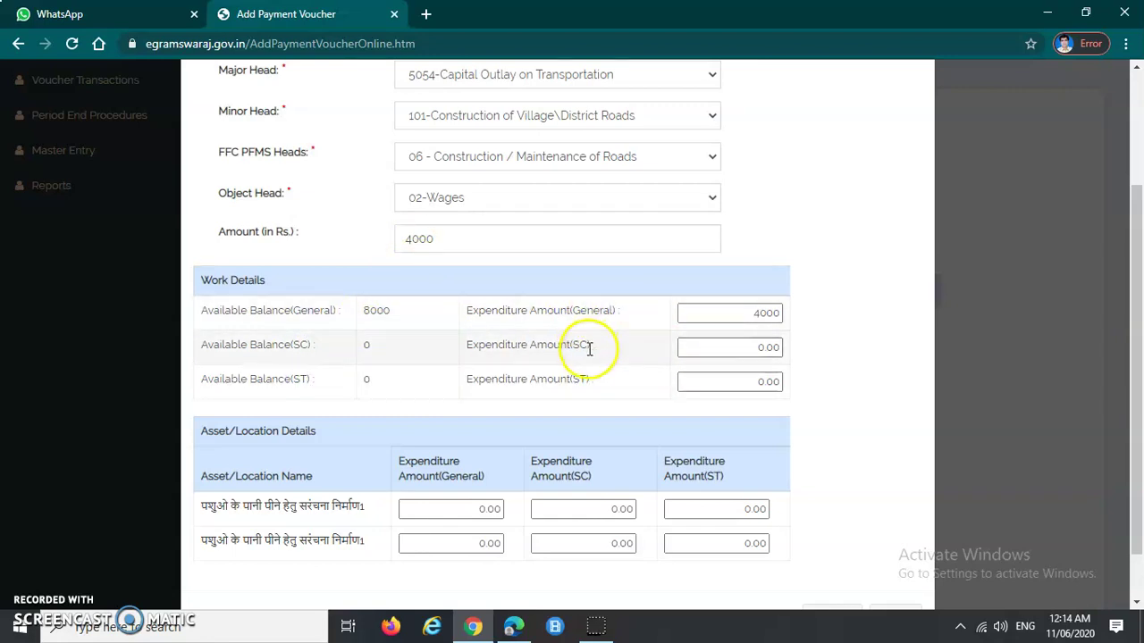
{"action": "left_click", "coordinate": [593, 308]}
{"action": "left_click", "coordinate": [577, 345]}
{"action": "left_click", "coordinate": [587, 379]}
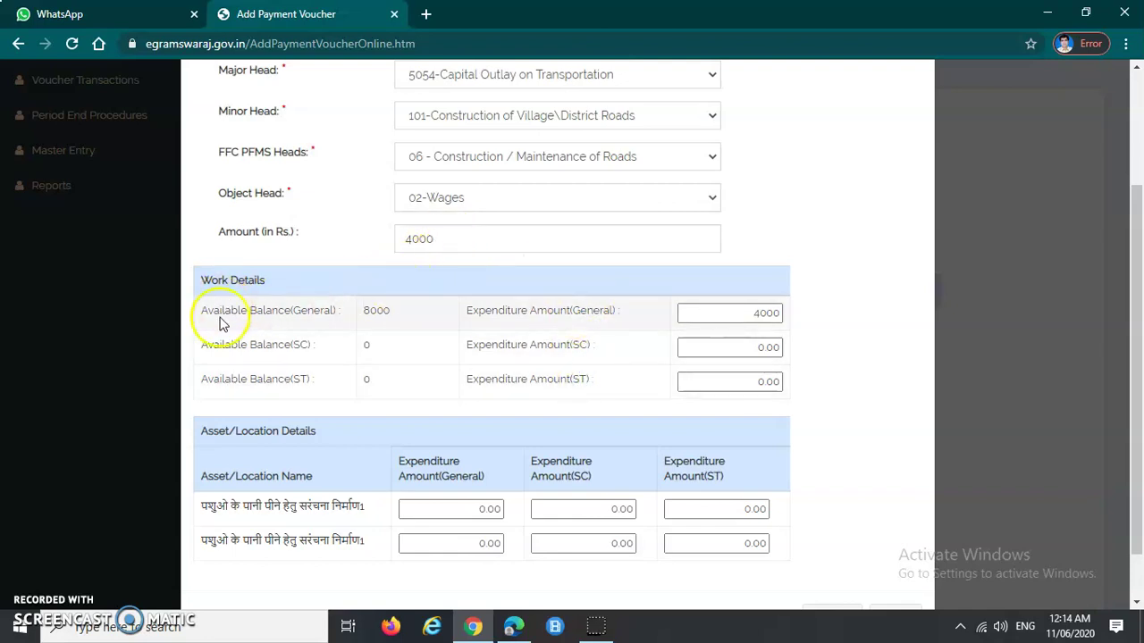
{"action": "left_click_drag", "start_coordinate": [204, 312], "coordinate": [385, 315]}
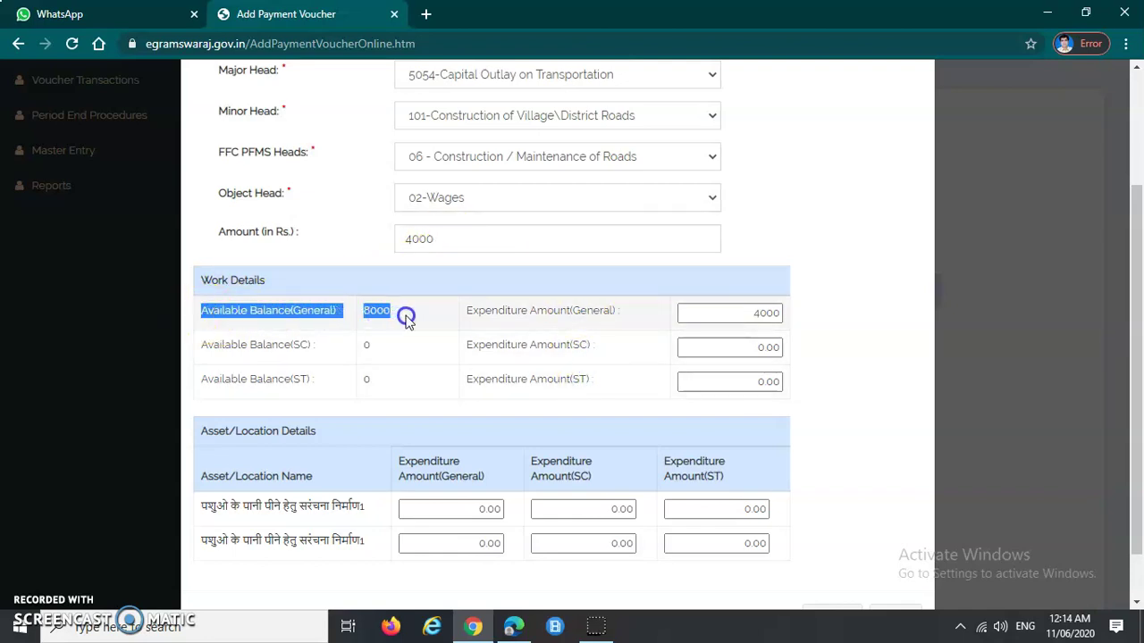
{"action": "left_click", "coordinate": [410, 320]}
{"action": "left_click", "coordinate": [469, 238]}
{"action": "left_click", "coordinate": [730, 312]}
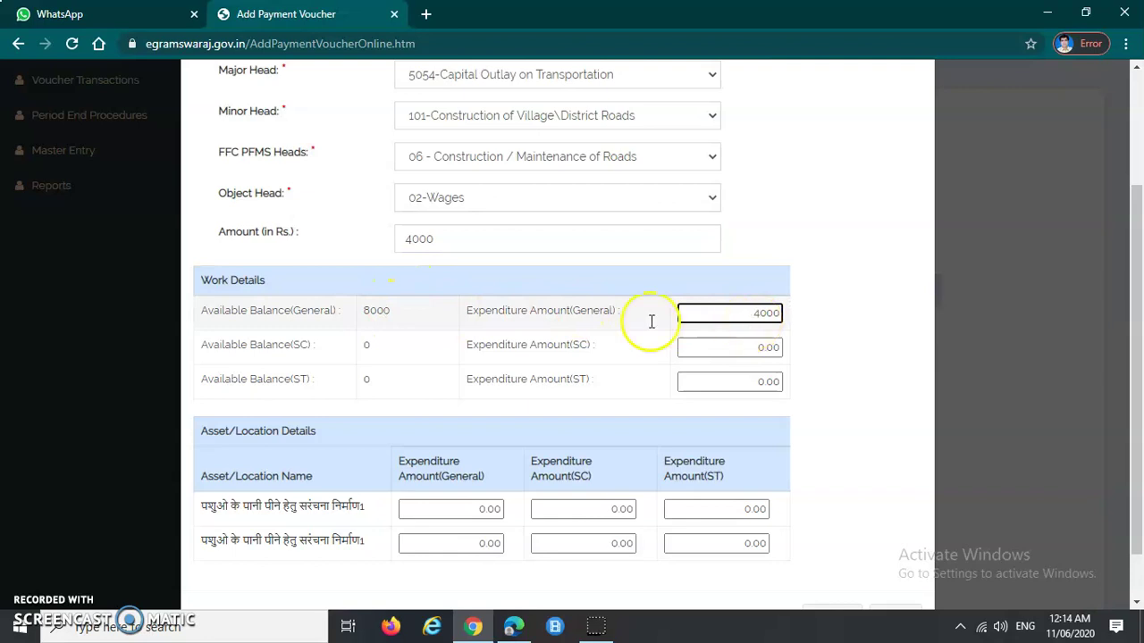
{"action": "left_click", "coordinate": [757, 313]}
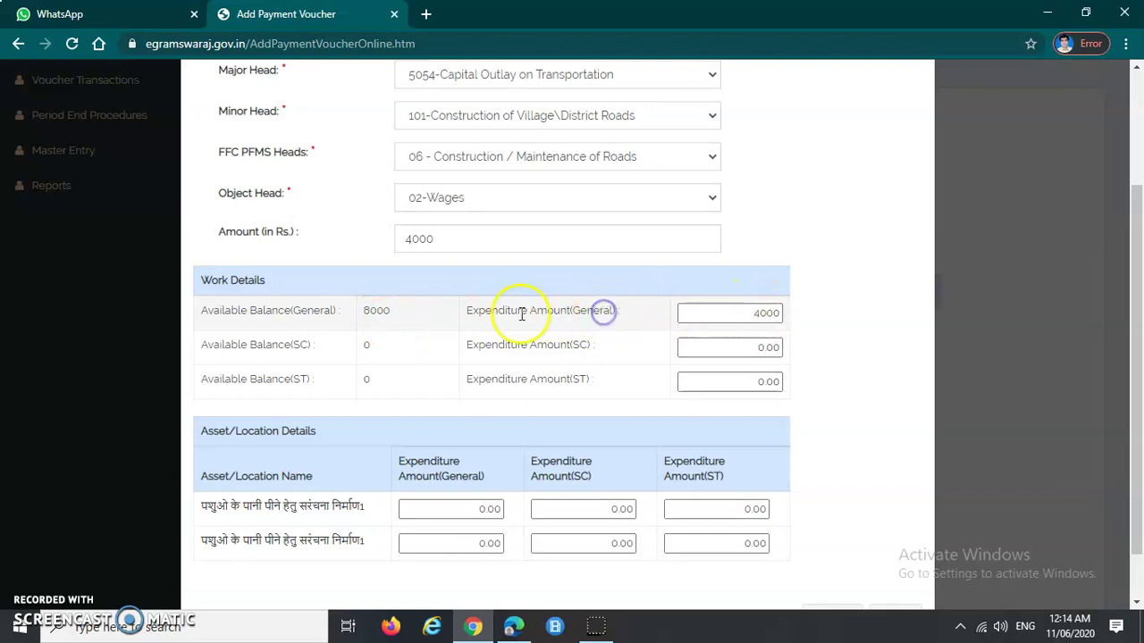
Enter 4000 as the general expenditure amount for both asset locations and try to submit the account head
{"action": "scroll", "coordinate": [793, 366], "scroll_direction": "down", "scroll_amount": 1}
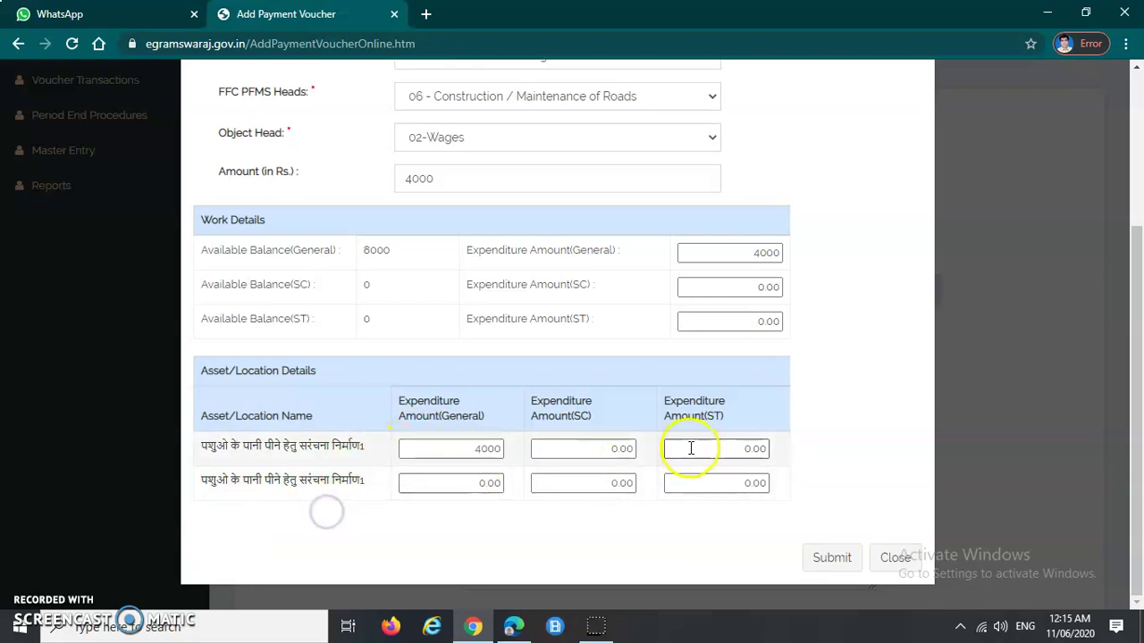
{"action": "left_click", "coordinate": [498, 482]}
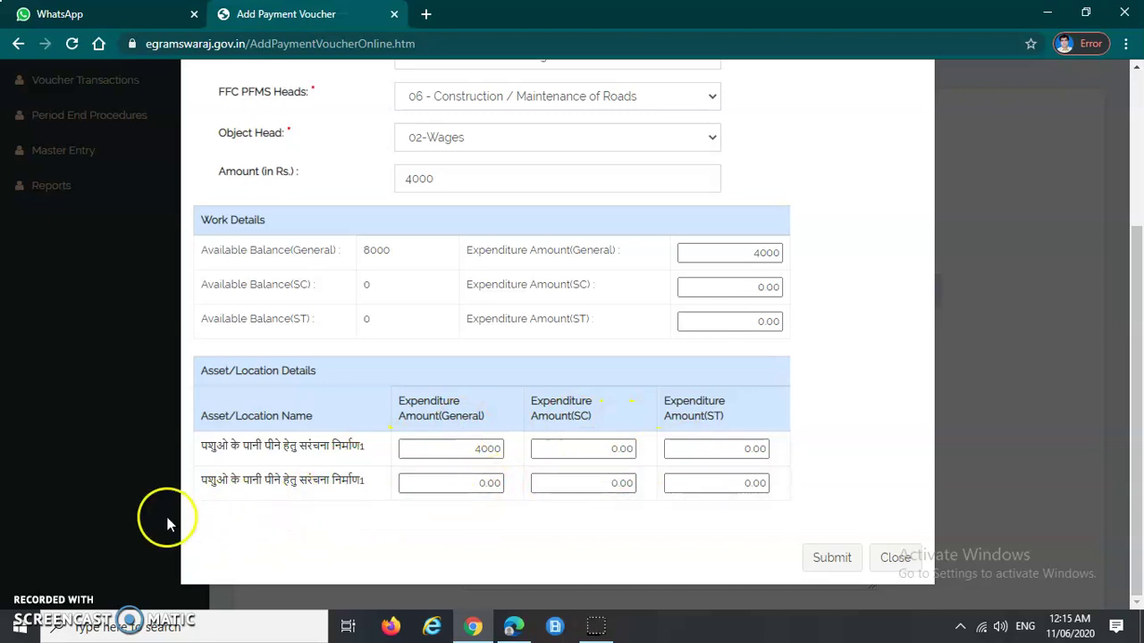
{"action": "left_click_drag", "start_coordinate": [480, 482], "coordinate": [536, 484]}
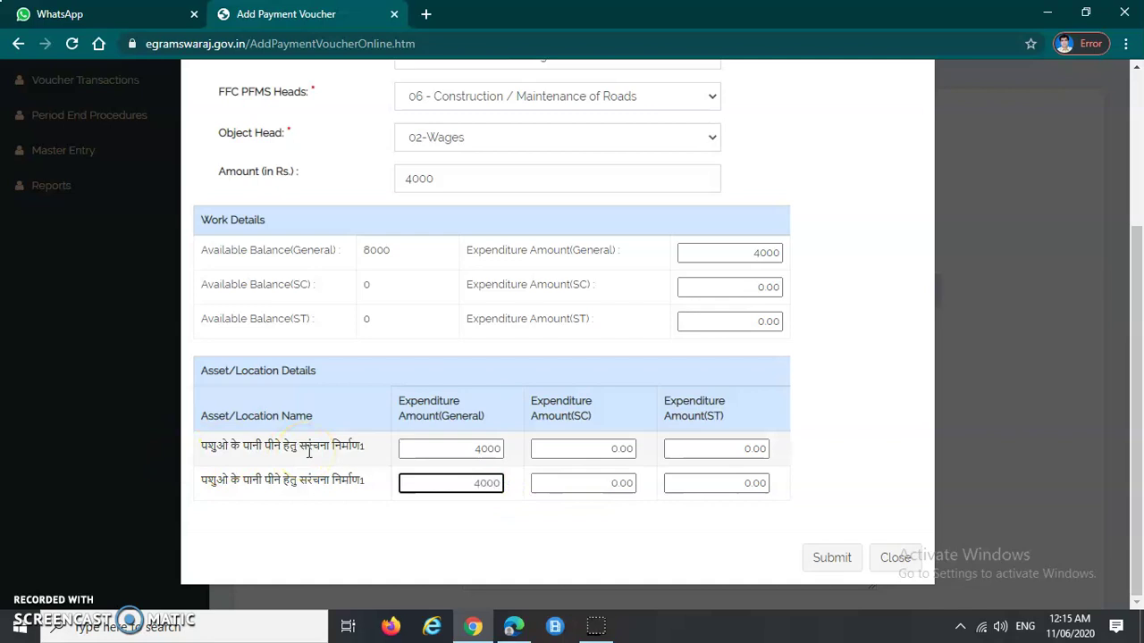
{"action": "left_click", "coordinate": [832, 563]}
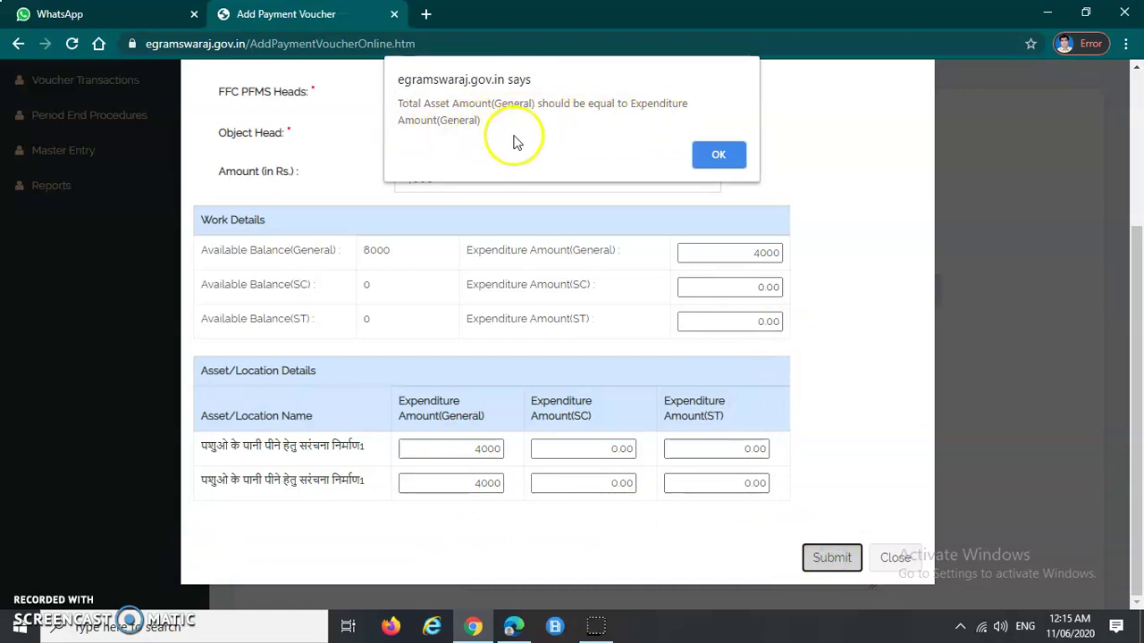
{"action": "left_click", "coordinate": [723, 161]}
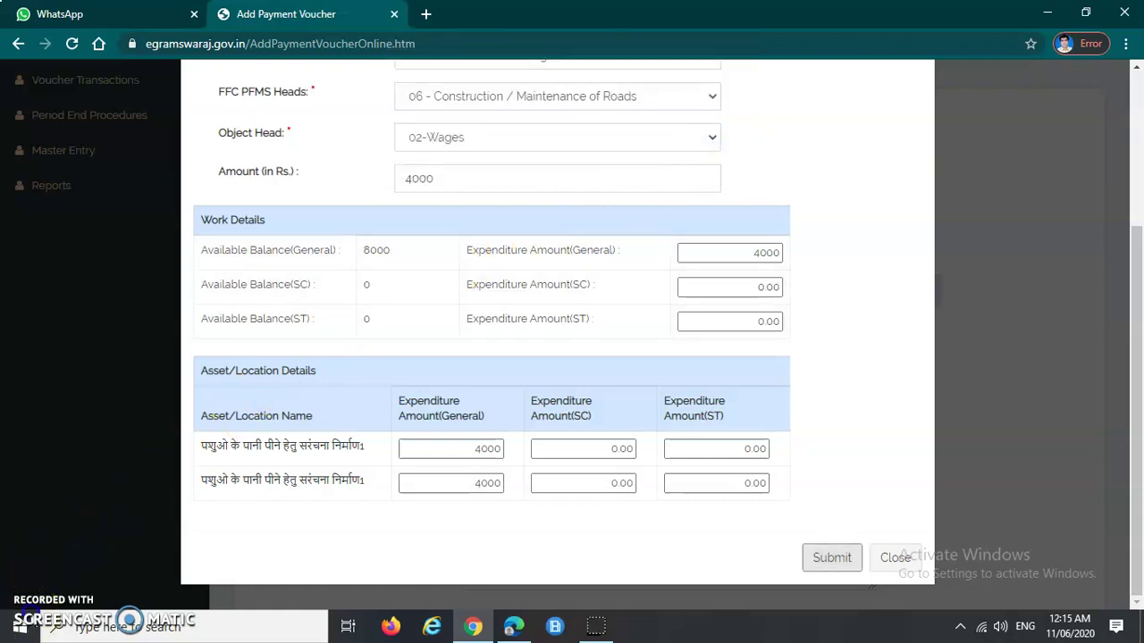
Set the amount, the general work expenditure and both assets' general expenditure to 8000, and try to submit the account head
{"action": "left_click", "coordinate": [455, 181]}
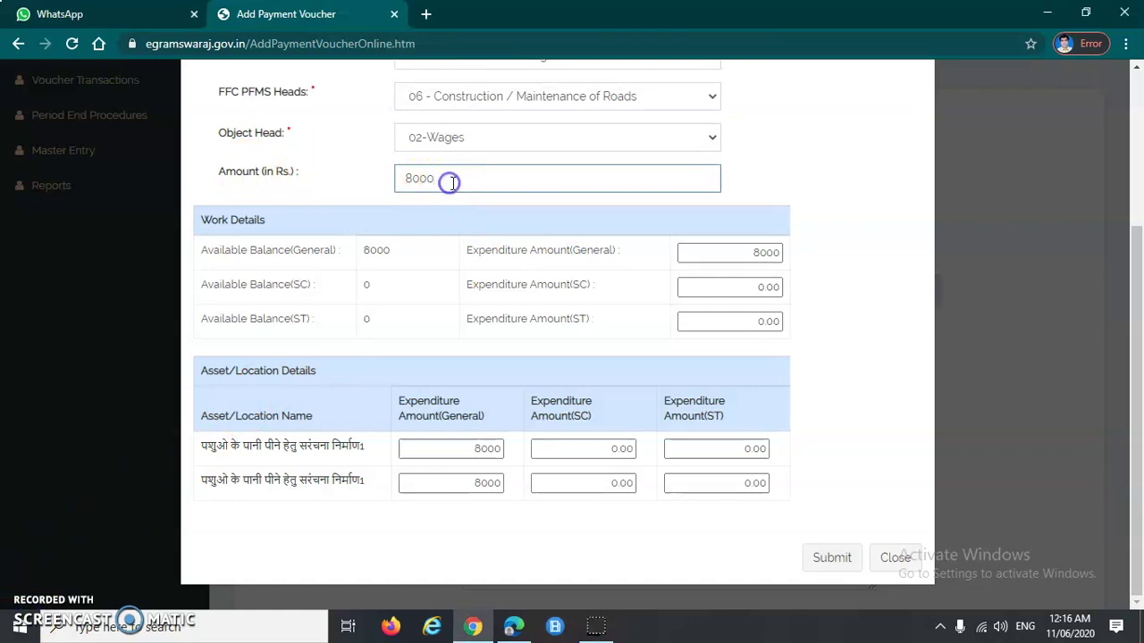
{"action": "left_click_drag", "start_coordinate": [363, 250], "coordinate": [381, 249]}
{"action": "left_click", "coordinate": [735, 252]}
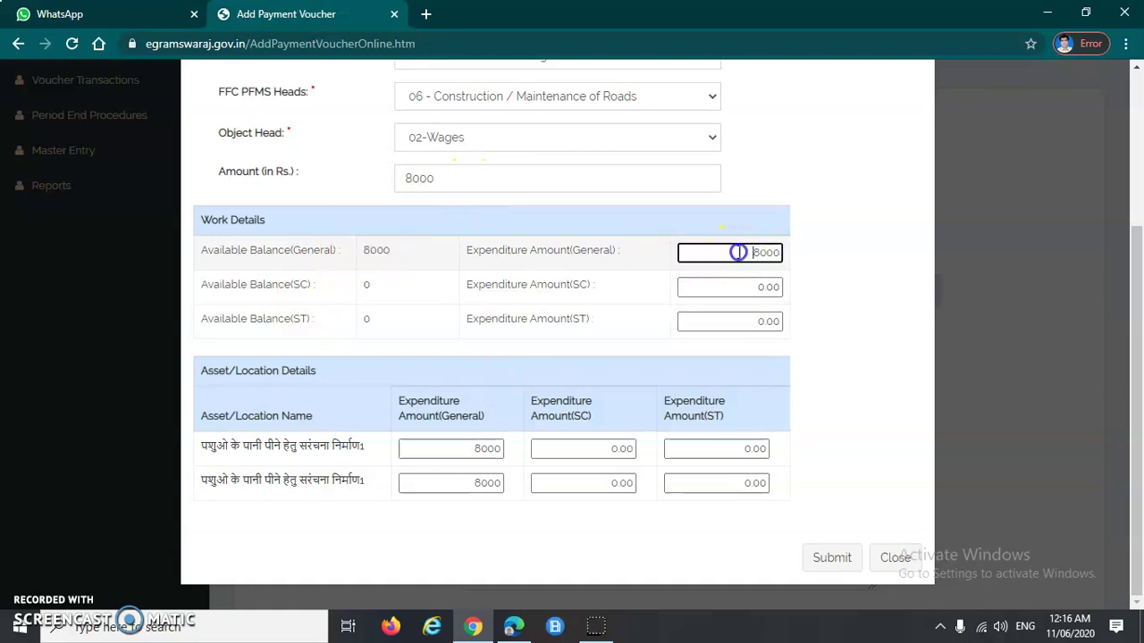
{"action": "left_click", "coordinate": [462, 450]}
{"action": "left_click", "coordinate": [464, 483]}
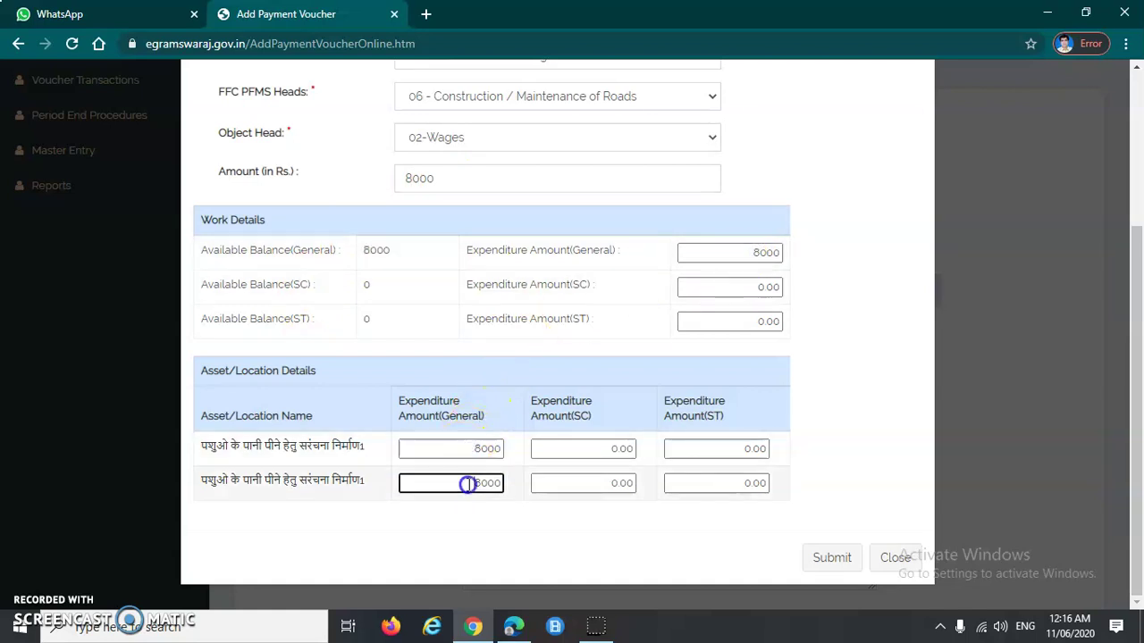
{"action": "left_click", "coordinate": [824, 563]}
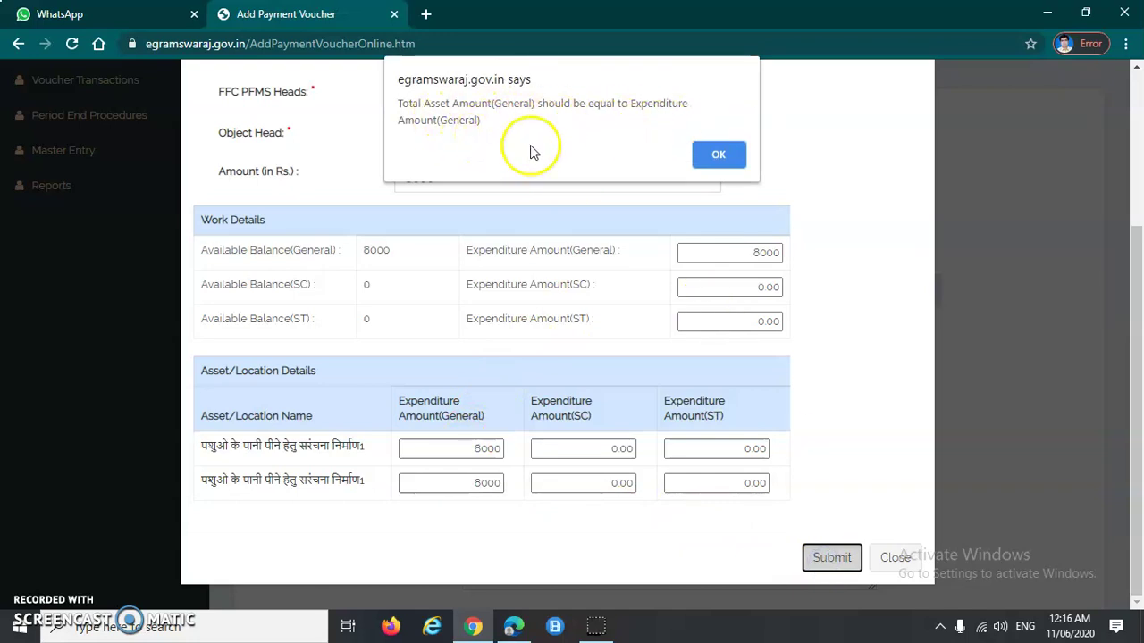
Dismiss the alert and check the account head amount against the general available balance and general expenditure amount in the work details
{"action": "left_click", "coordinate": [720, 158]}
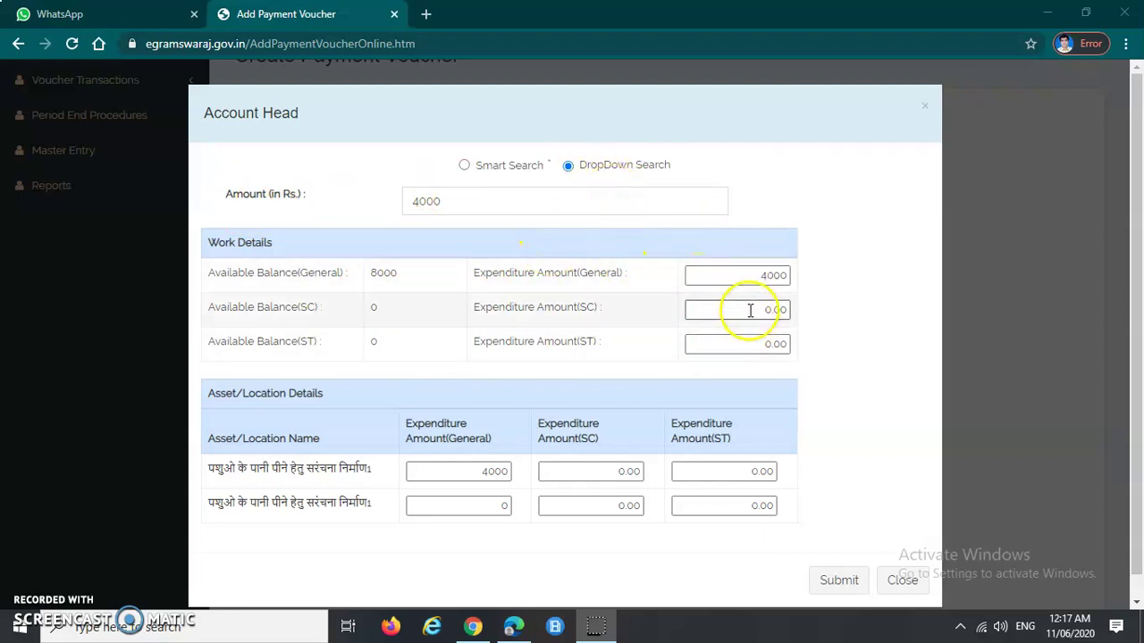
{"action": "double_click", "coordinate": [395, 274]}
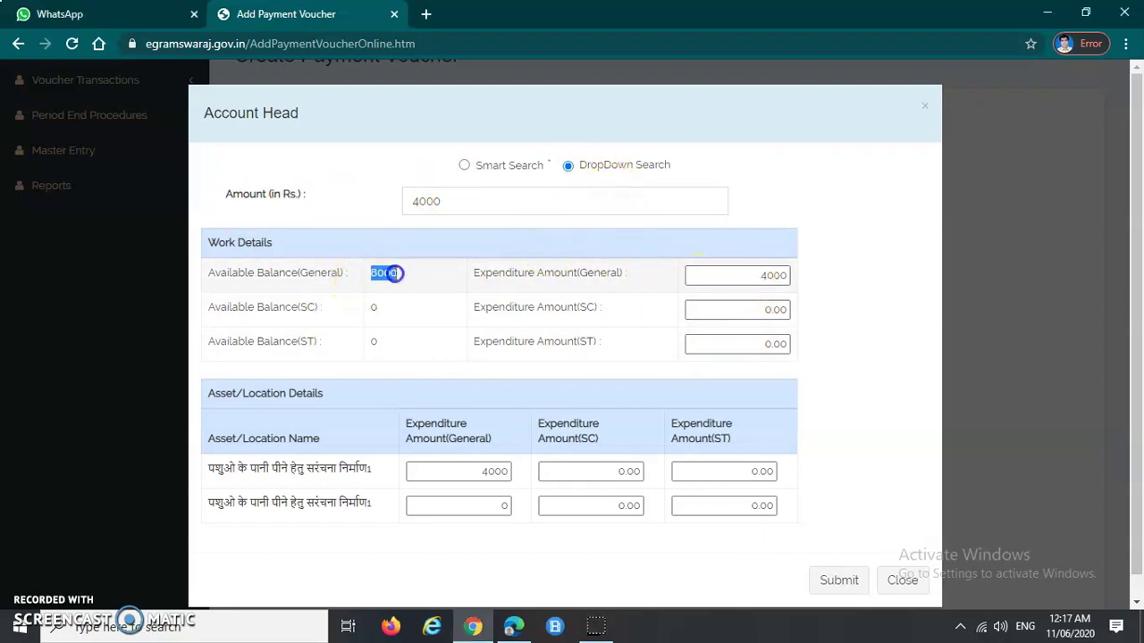
{"action": "left_click", "coordinate": [750, 276]}
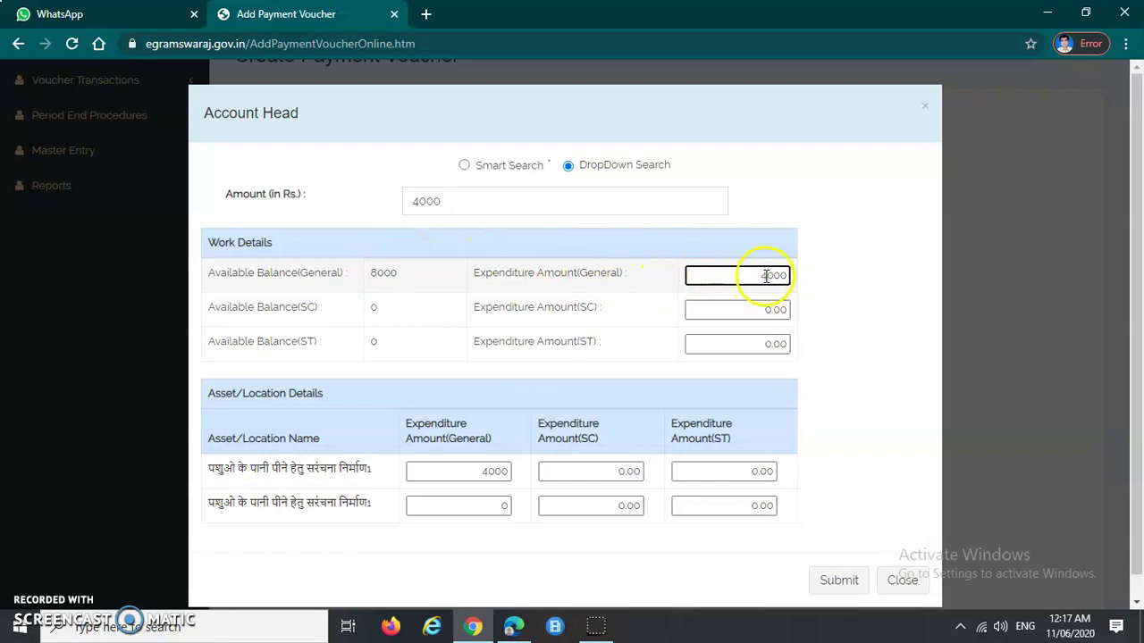
{"action": "left_click_drag", "start_coordinate": [772, 277], "coordinate": [792, 276]}
{"action": "left_click", "coordinate": [447, 196]}
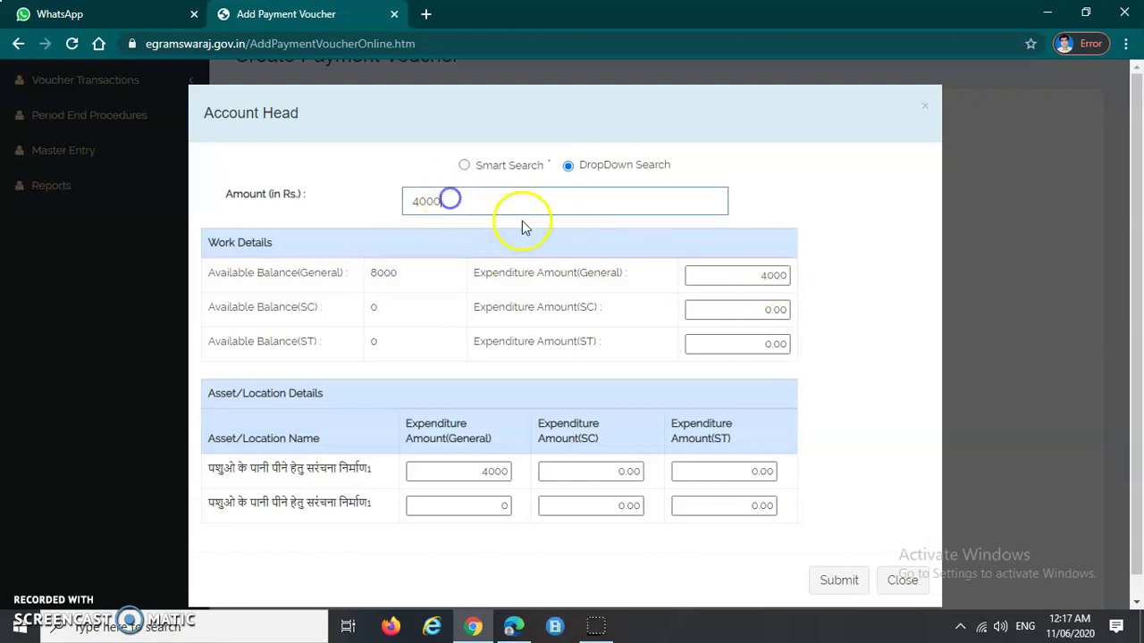
{"action": "scroll", "coordinate": [519, 259], "scroll_direction": "down", "scroll_amount": 1}
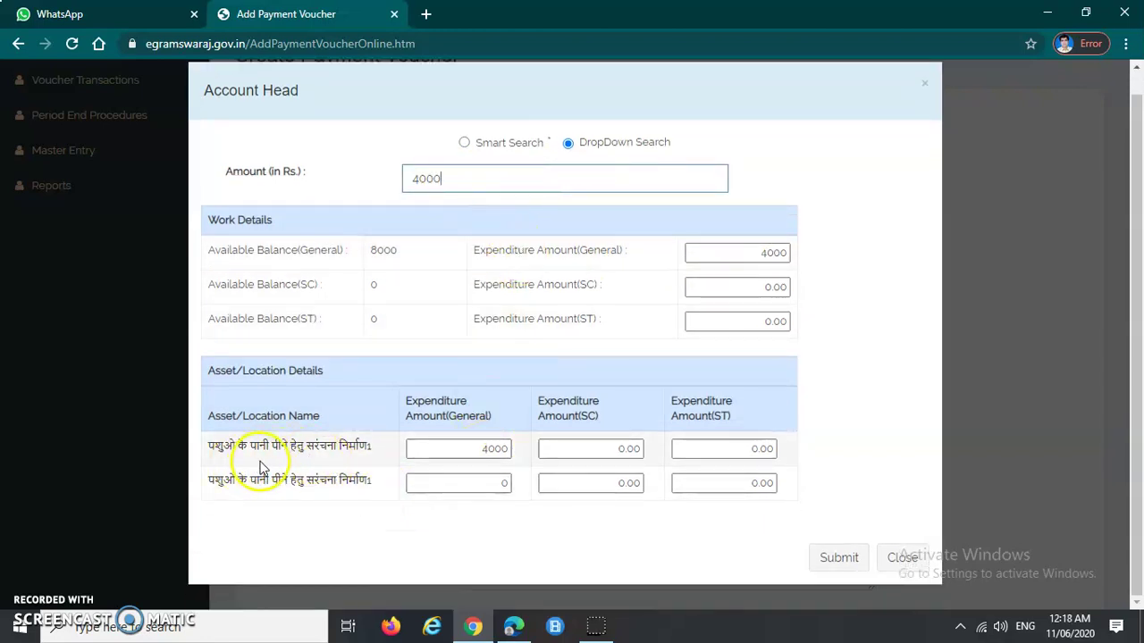
Check the assets' general expenditure amounts and submit the account head with 4000 for the first asset and 0 for the second
{"action": "left_click_drag", "start_coordinate": [402, 402], "coordinate": [418, 402]}
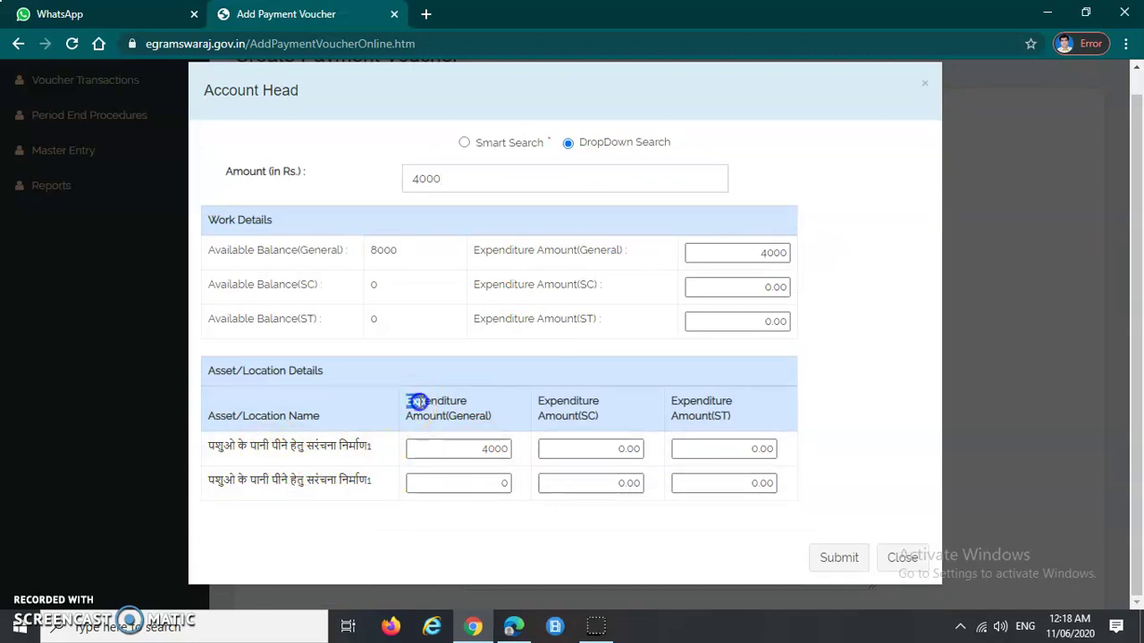
{"action": "left_click", "coordinate": [478, 449]}
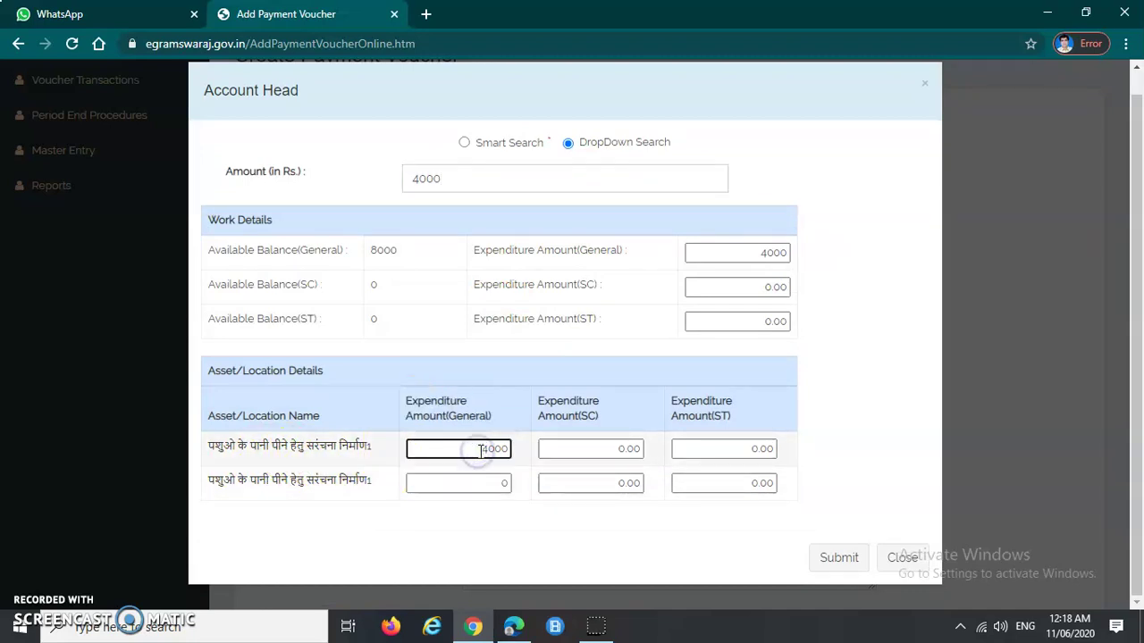
{"action": "left_click", "coordinate": [524, 455]}
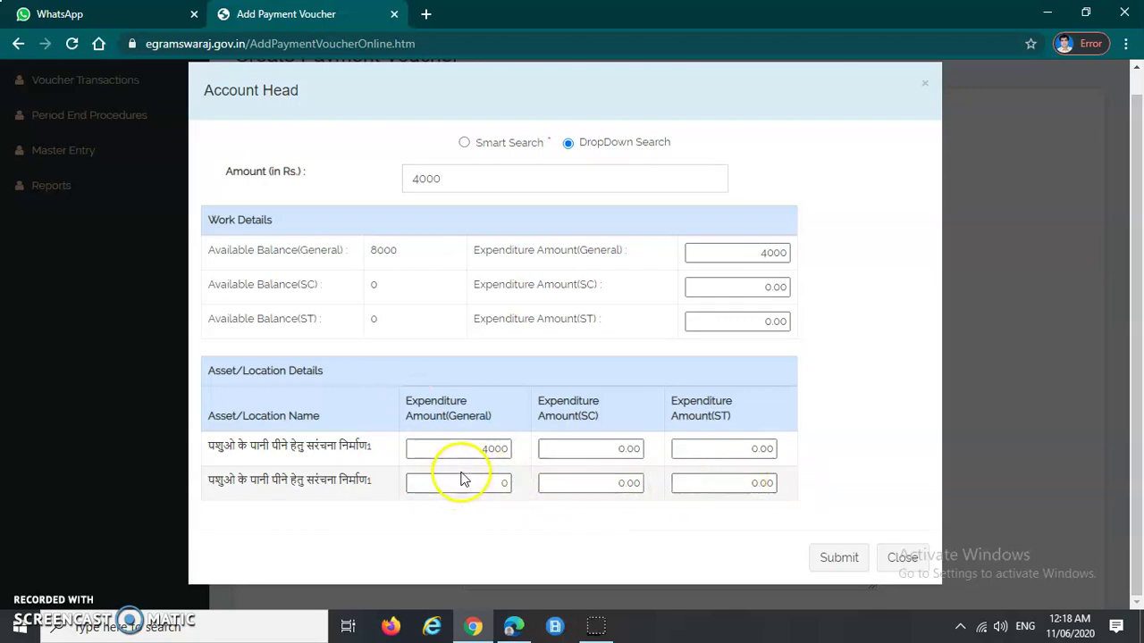
{"action": "double_click", "coordinate": [492, 445]}
{"action": "left_click", "coordinate": [537, 526]}
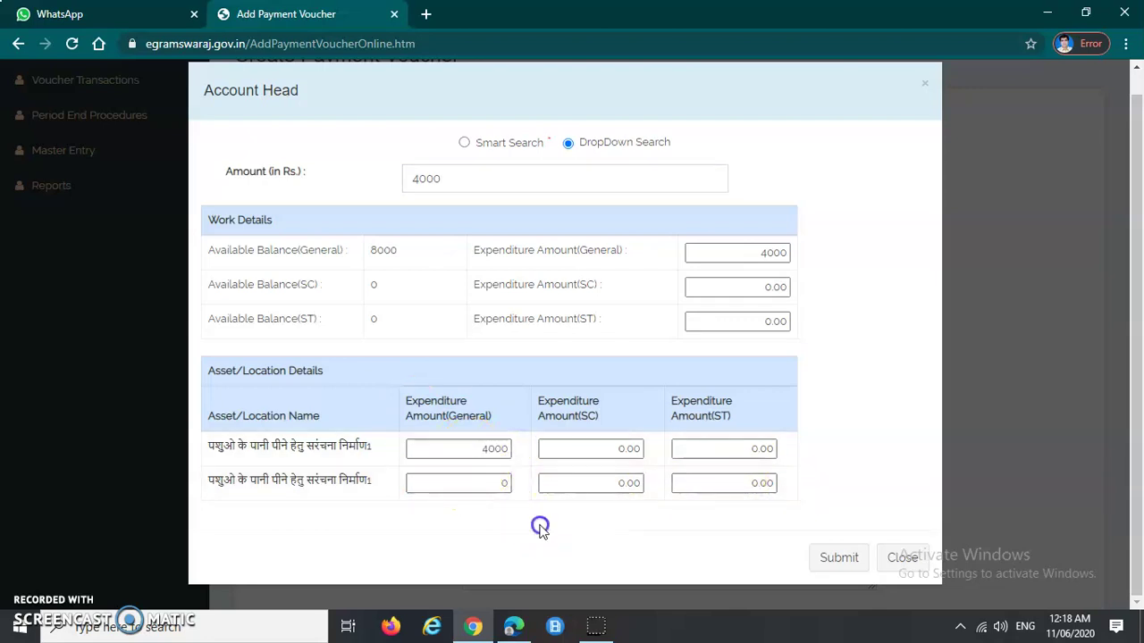
{"action": "left_click", "coordinate": [831, 560]}
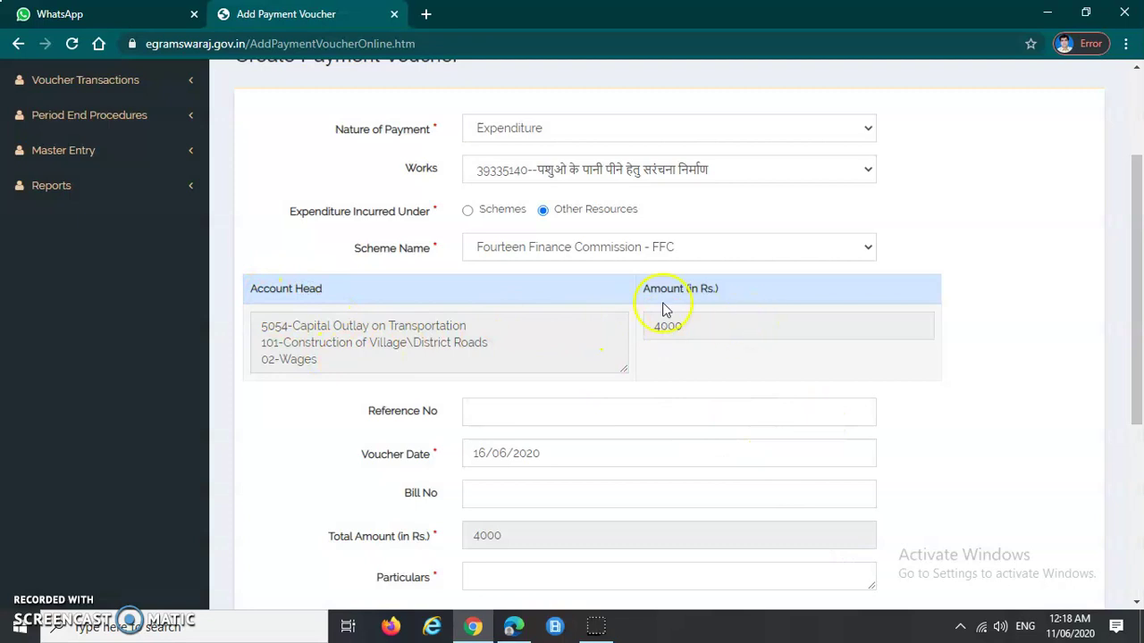
Enter "cement, 50 bori" as the voucher's particulars, leaving the reference number and bill number blank
{"action": "scroll", "coordinate": [671, 347], "scroll_direction": "down", "scroll_amount": 1}
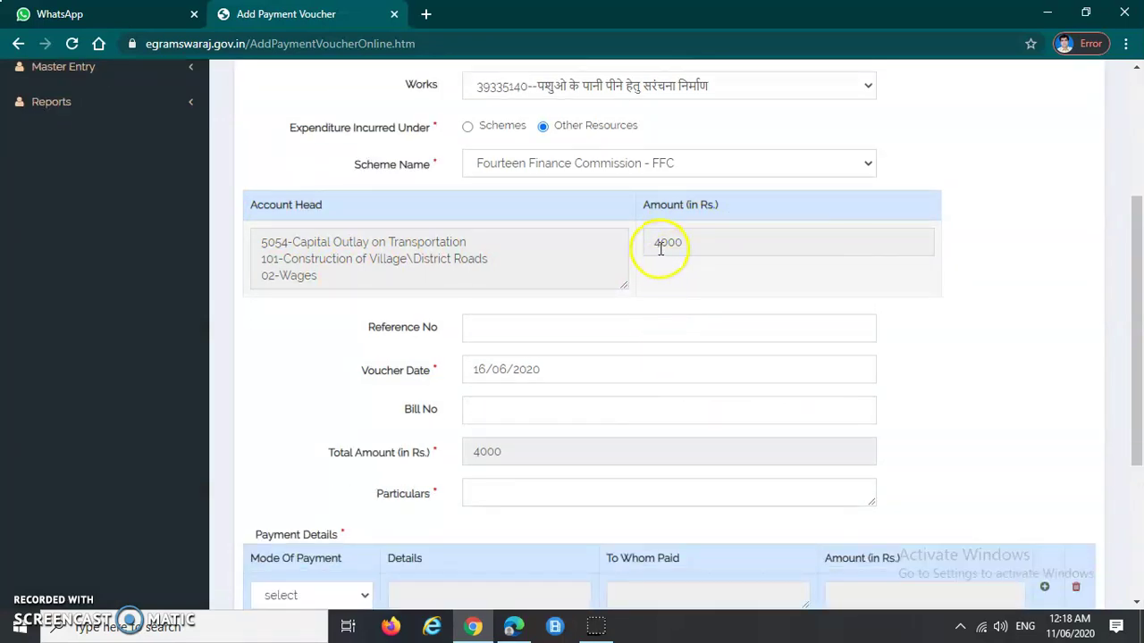
{"action": "left_click", "coordinate": [513, 328]}
{"action": "scroll", "coordinate": [513, 327], "scroll_direction": "down", "scroll_amount": 1}
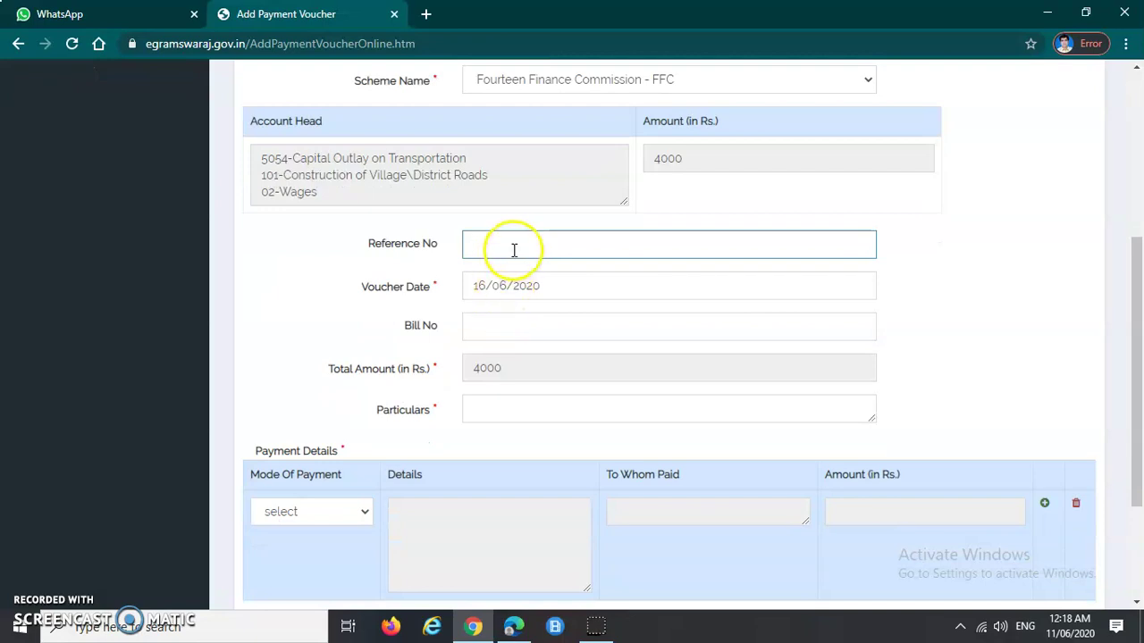
{"action": "left_click", "coordinate": [479, 317]}
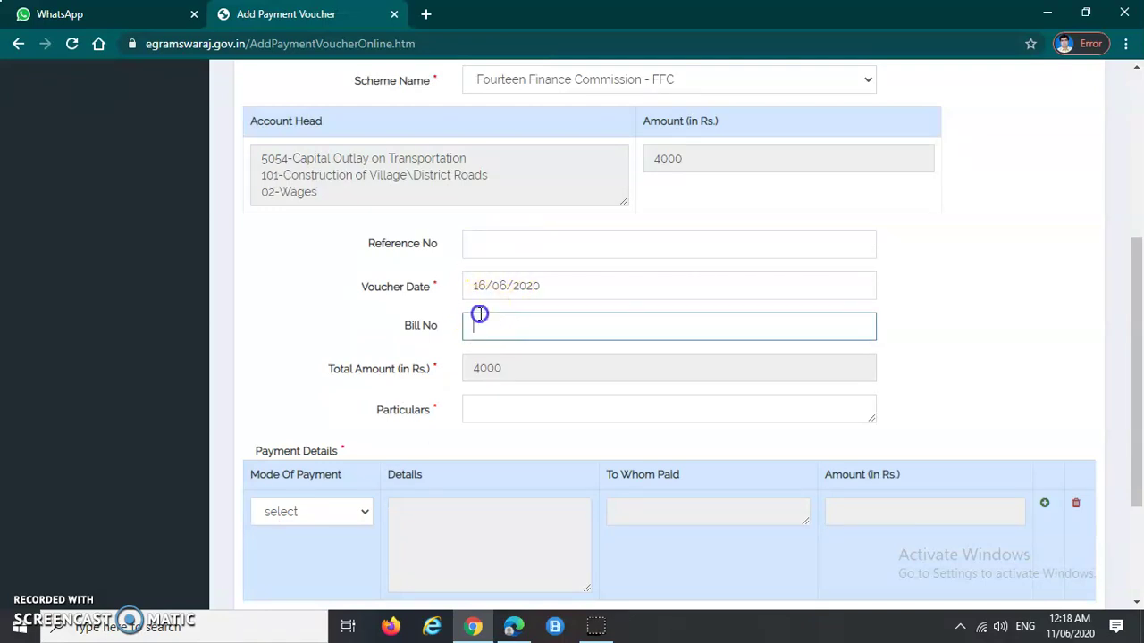
{"action": "scroll", "coordinate": [479, 316], "scroll_direction": "down", "scroll_amount": 1}
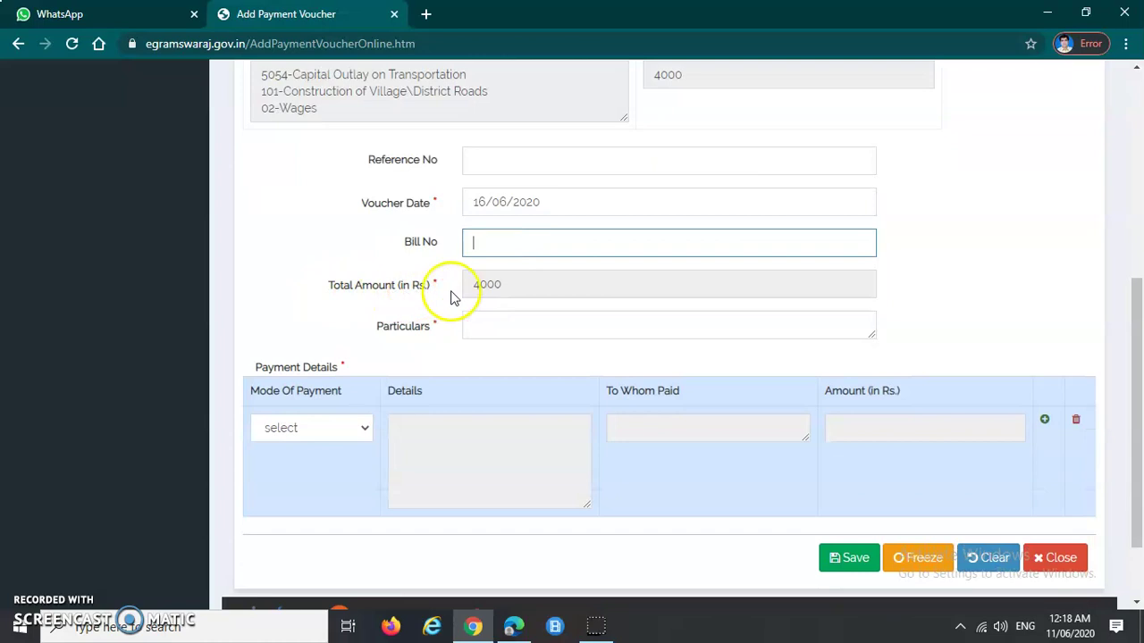
{"action": "left_click", "coordinate": [503, 323]}
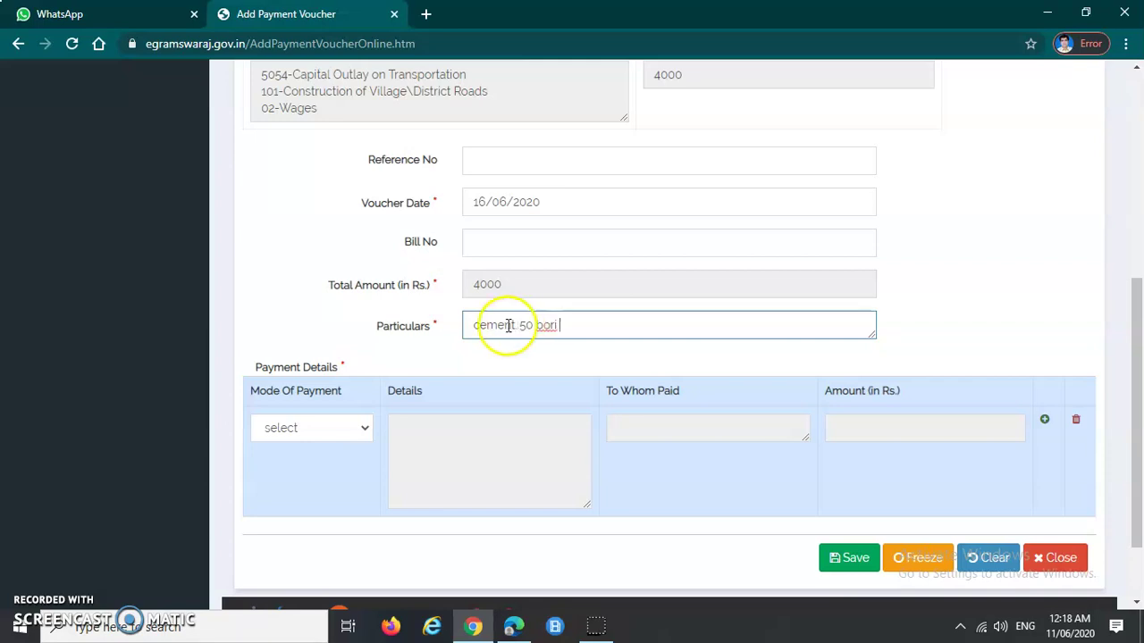
Set the mode of payment to PFMS and submit the payment details with Bank Account as account type and the bank account number selected
{"action": "left_click", "coordinate": [295, 435]}
{"action": "left_click", "coordinate": [297, 464]}
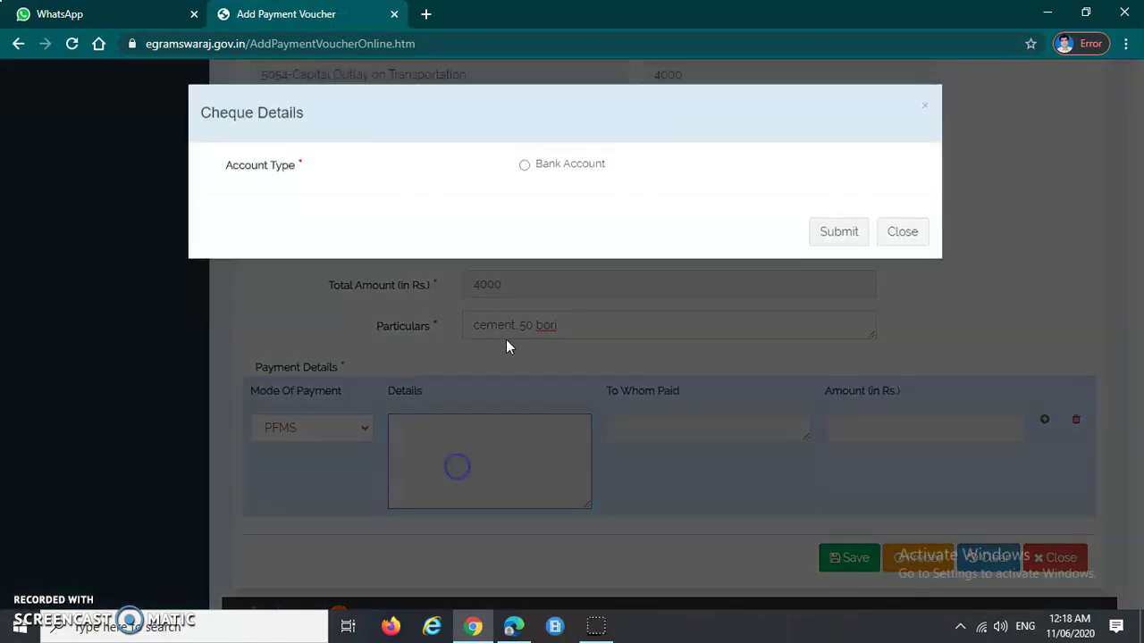
{"action": "left_click", "coordinate": [526, 168]}
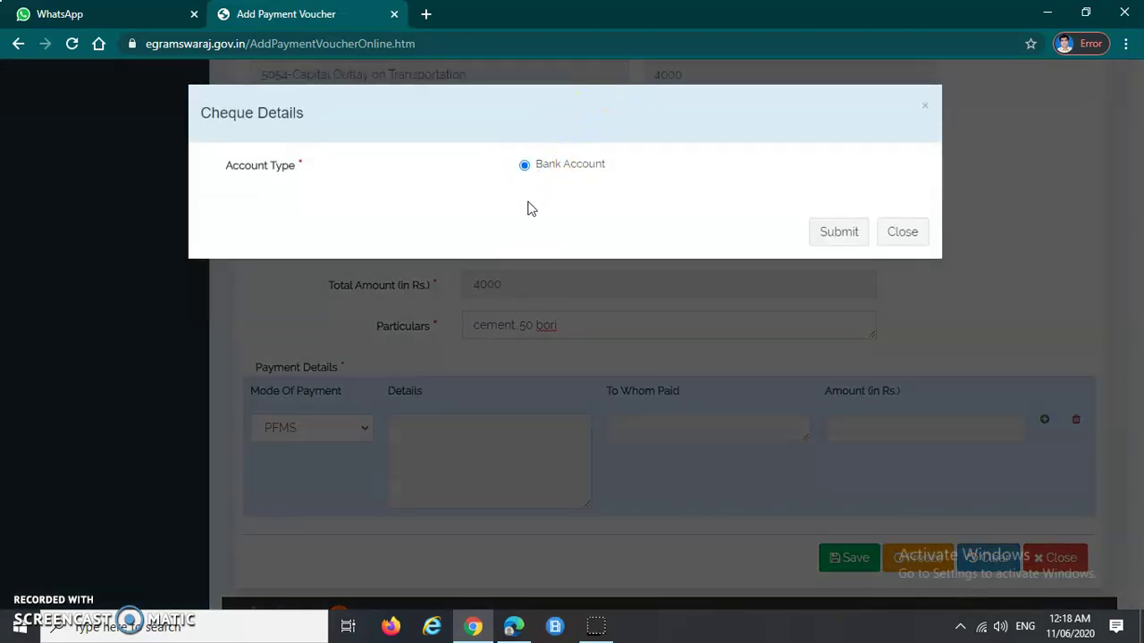
{"action": "left_click", "coordinate": [572, 204]}
{"action": "left_click", "coordinate": [591, 243]}
{"action": "left_click", "coordinate": [832, 271]}
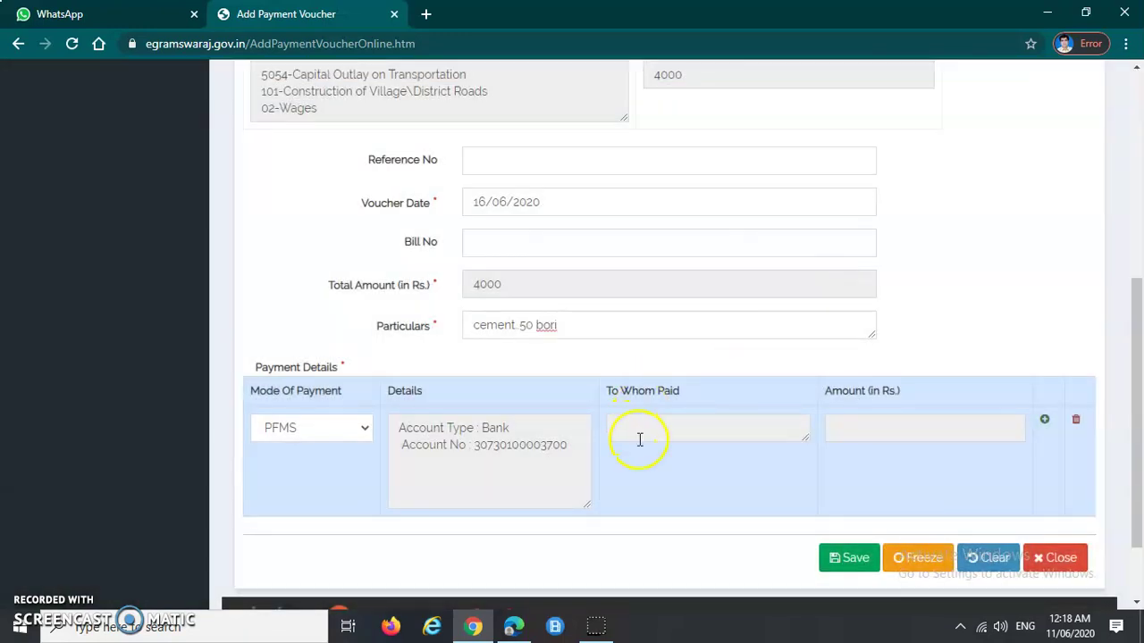
Set To Whom Paid to Agency using the Check Box option and select AGRAWAL TRADERS with an amount of 4000
{"action": "left_click", "coordinate": [640, 431]}
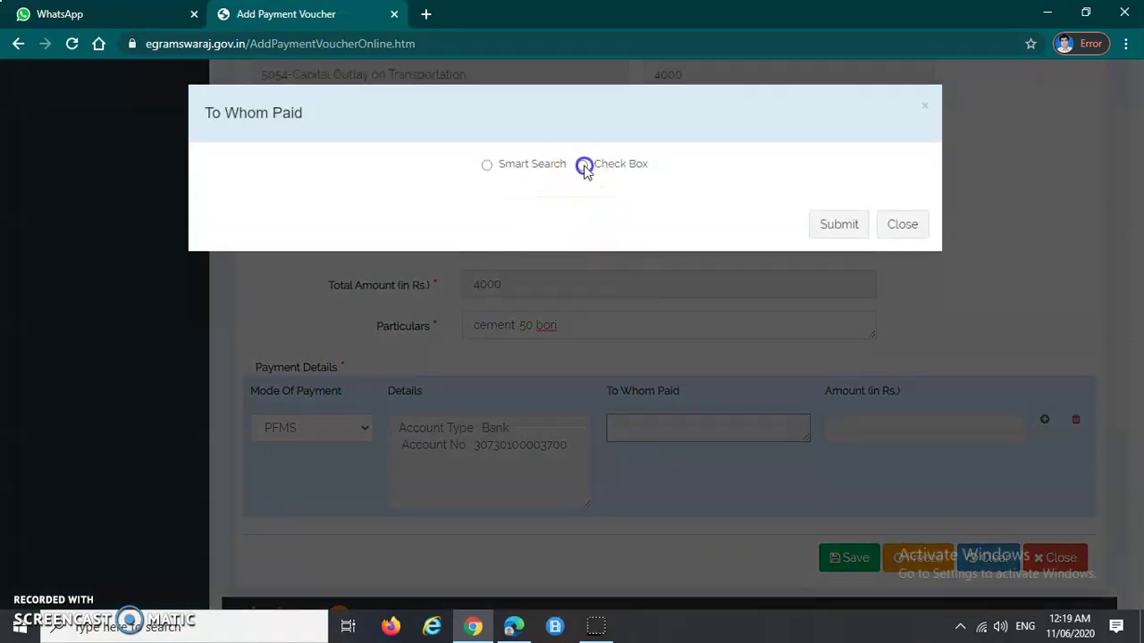
{"action": "left_click", "coordinate": [583, 165]}
{"action": "left_click", "coordinate": [597, 199]}
{"action": "left_click", "coordinate": [596, 238]}
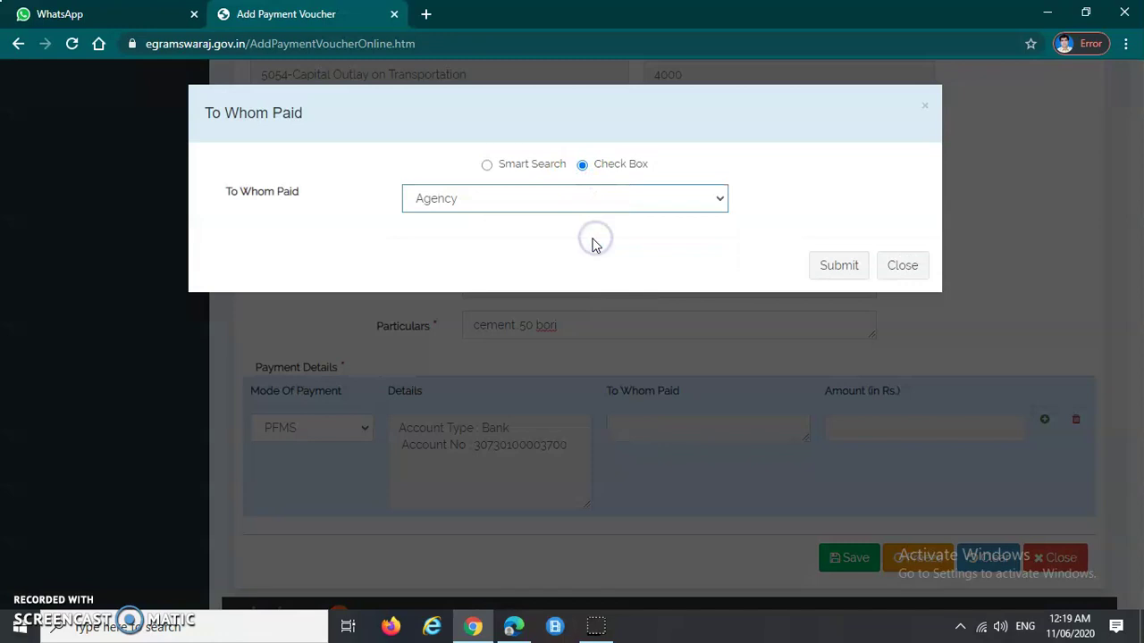
{"action": "left_click", "coordinate": [258, 273]}
{"action": "left_click", "coordinate": [691, 281]}
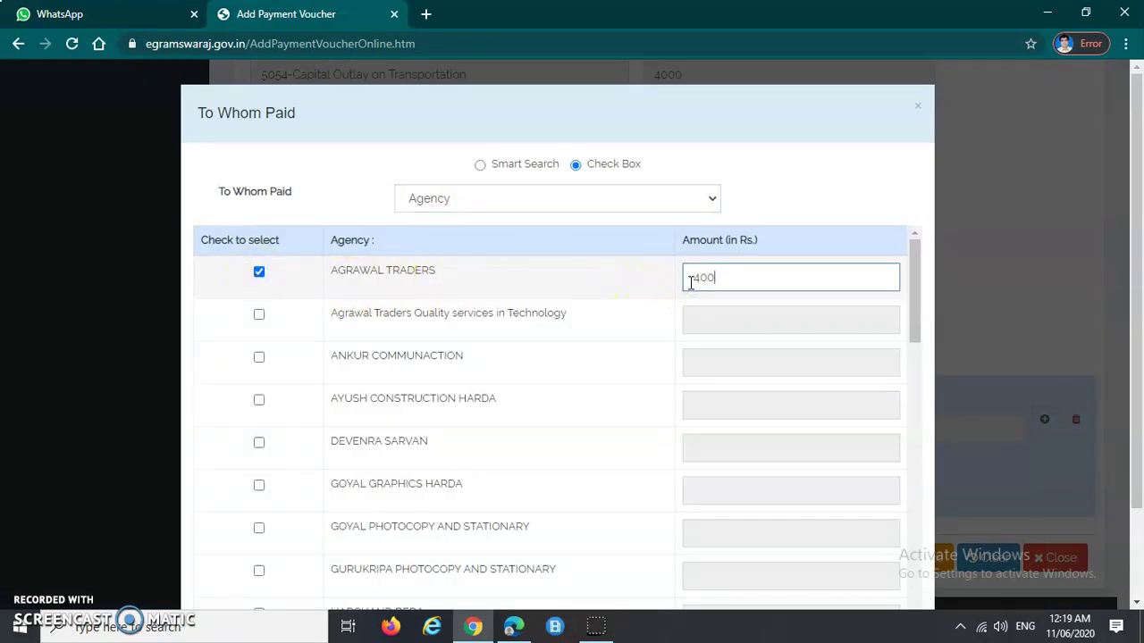
Try to select Agrawal Traders Quality services in Technology as a second payee, and submit the To Whom Paid details
{"action": "left_click", "coordinate": [257, 321]}
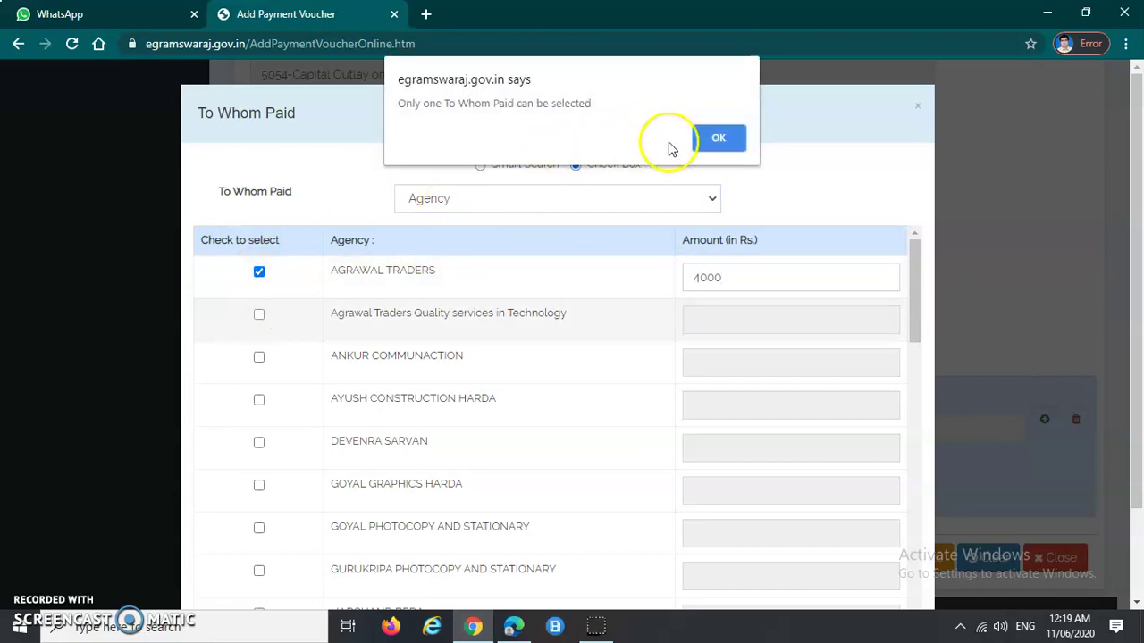
{"action": "left_click", "coordinate": [715, 141]}
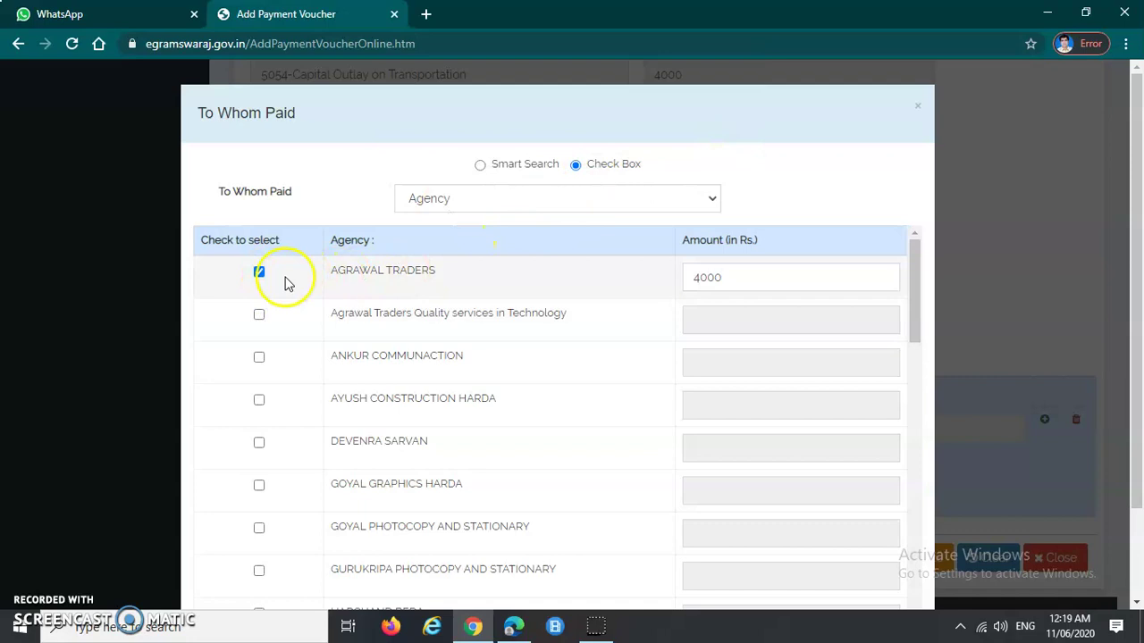
{"action": "left_click", "coordinate": [750, 281]}
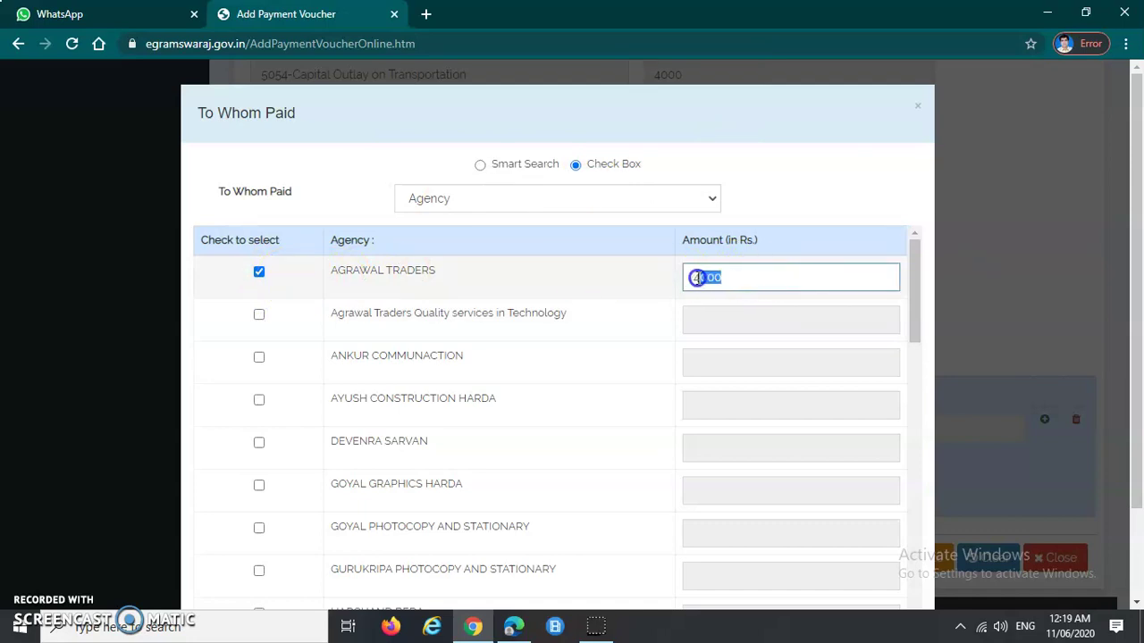
{"action": "scroll", "coordinate": [796, 357], "scroll_direction": "down", "scroll_amount": 15}
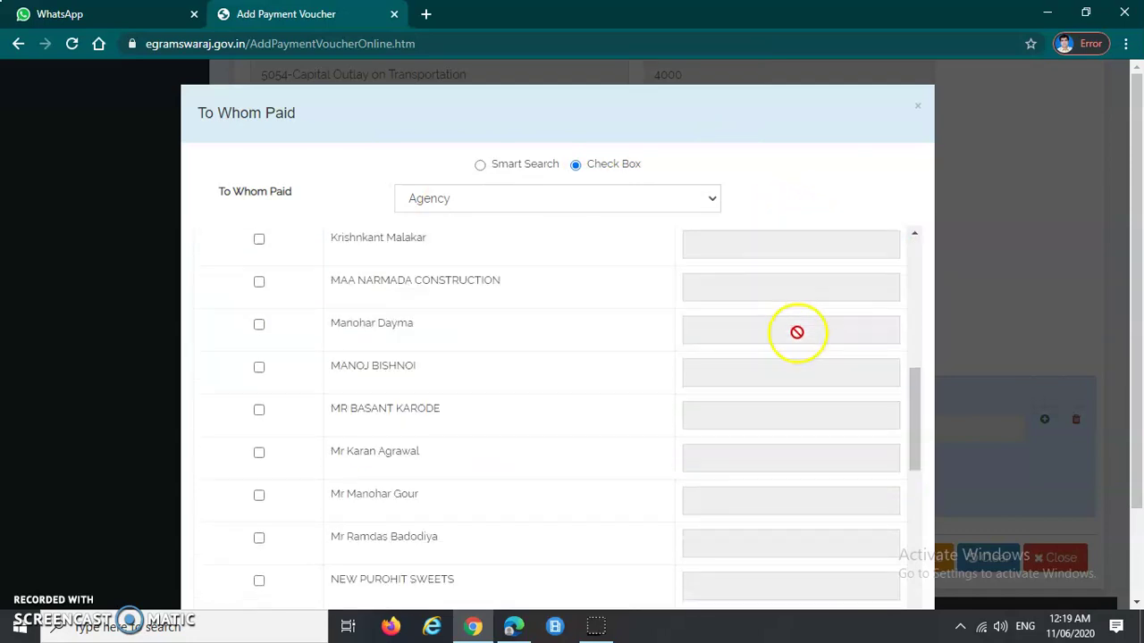
{"action": "scroll", "coordinate": [761, 457], "scroll_direction": "down", "scroll_amount": 3}
{"action": "left_click", "coordinate": [833, 560]}
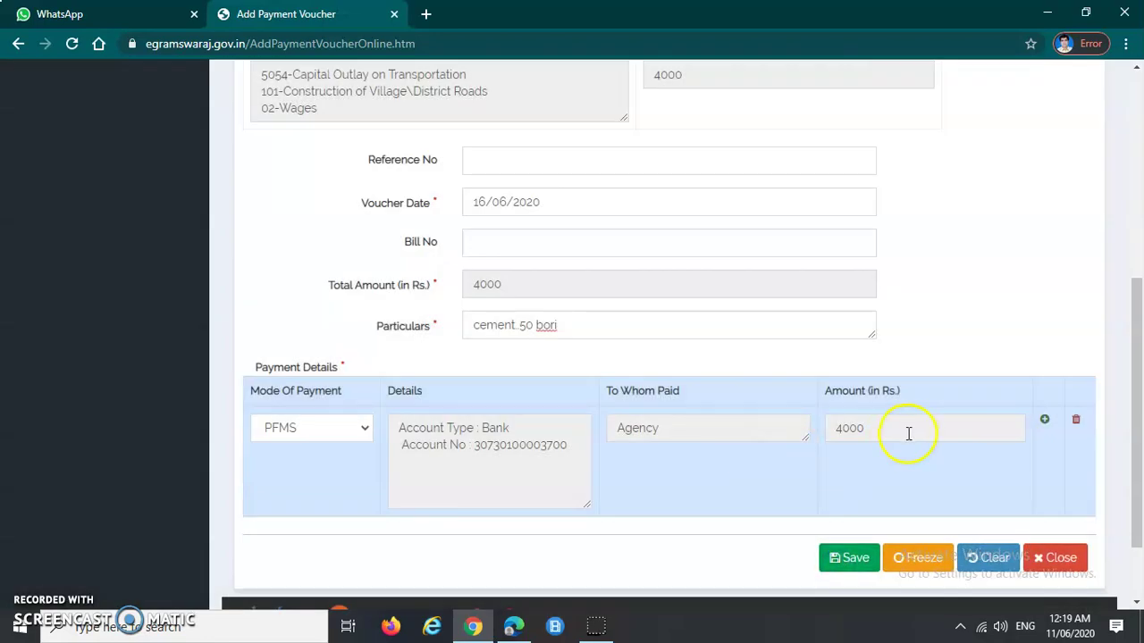
Review the completed voucher from the nature of payment to the payment details, including the options available for Works
{"action": "scroll", "coordinate": [764, 474], "scroll_direction": "up", "scroll_amount": 5}
{"action": "scroll", "coordinate": [724, 391], "scroll_direction": "down", "scroll_amount": 4}
{"action": "scroll", "coordinate": [724, 392], "scroll_direction": "up", "scroll_amount": 4}
{"action": "scroll", "coordinate": [722, 390], "scroll_direction": "down", "scroll_amount": 3}
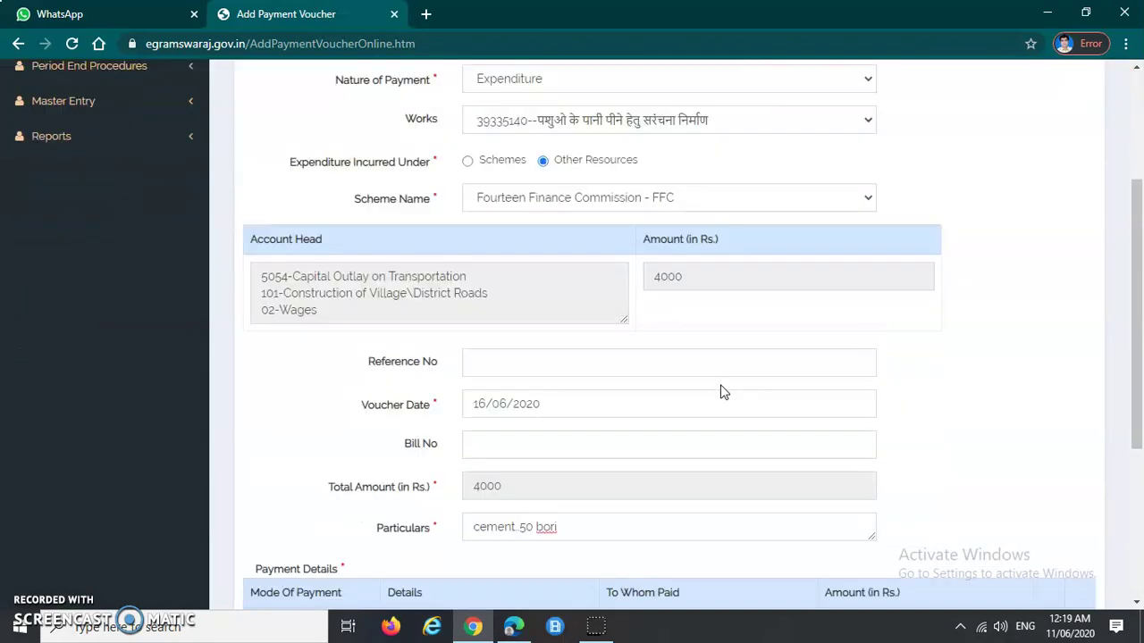
{"action": "scroll", "coordinate": [459, 306], "scroll_direction": "up", "scroll_amount": 1}
{"action": "left_click_drag", "start_coordinate": [398, 177], "coordinate": [436, 172]}
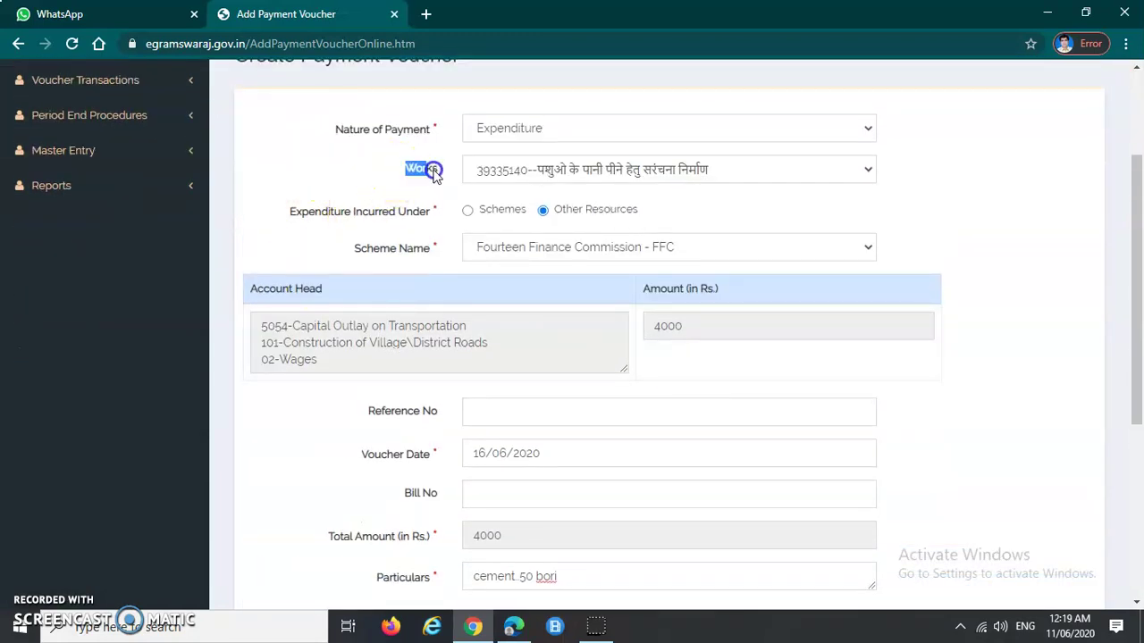
{"action": "left_click", "coordinate": [774, 176]}
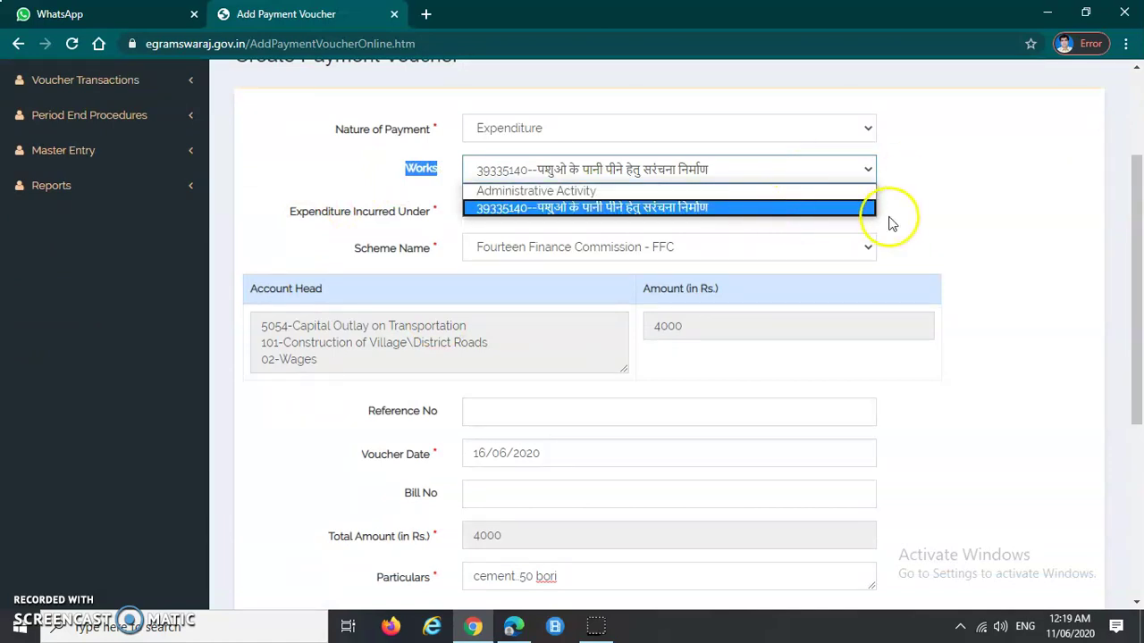
{"action": "left_click", "coordinate": [932, 230]}
{"action": "scroll", "coordinate": [778, 358], "scroll_direction": "down", "scroll_amount": 3}
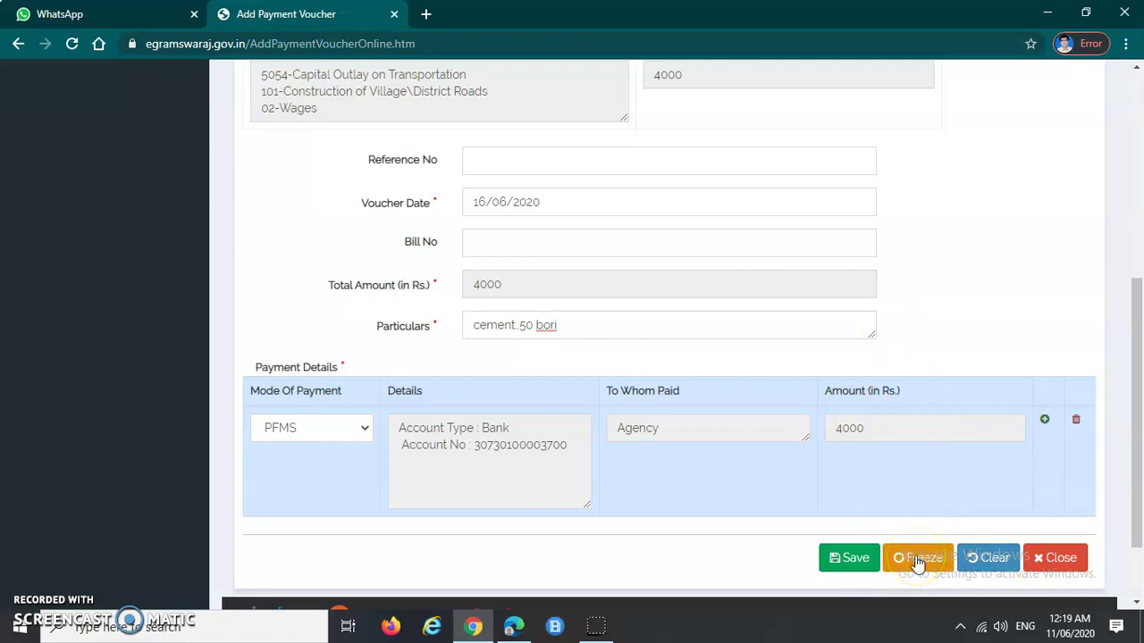
{"action": "scroll", "coordinate": [680, 469], "scroll_direction": "up", "scroll_amount": 5}
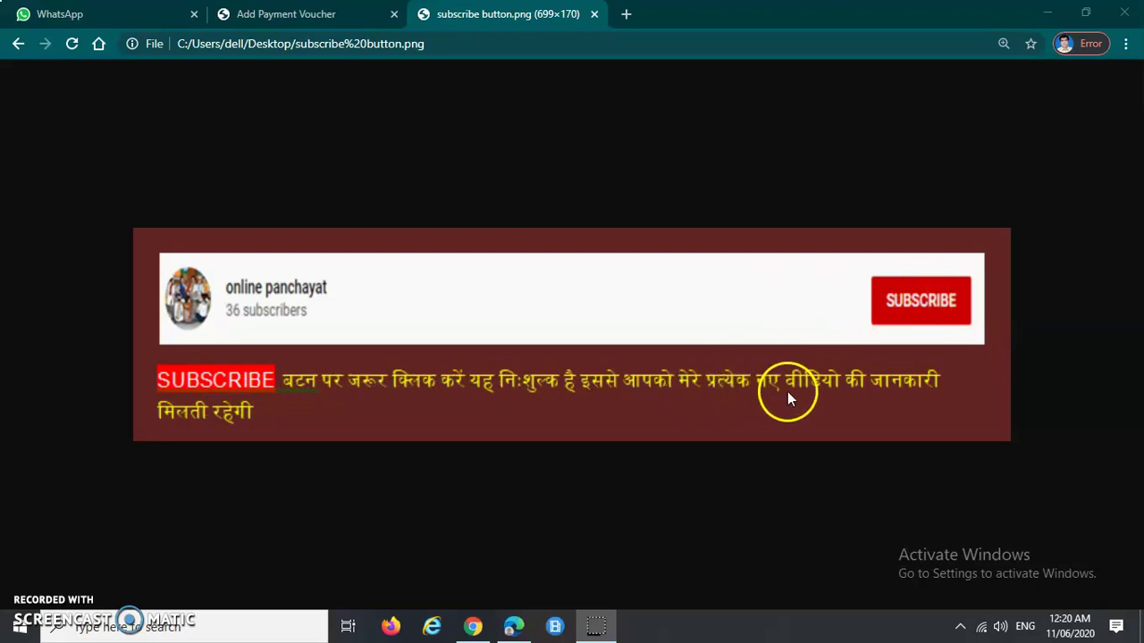
Return to the payment voucher page and examine its heading and the Nature of Payment and Works fields
{"action": "left_click", "coordinate": [284, 16]}
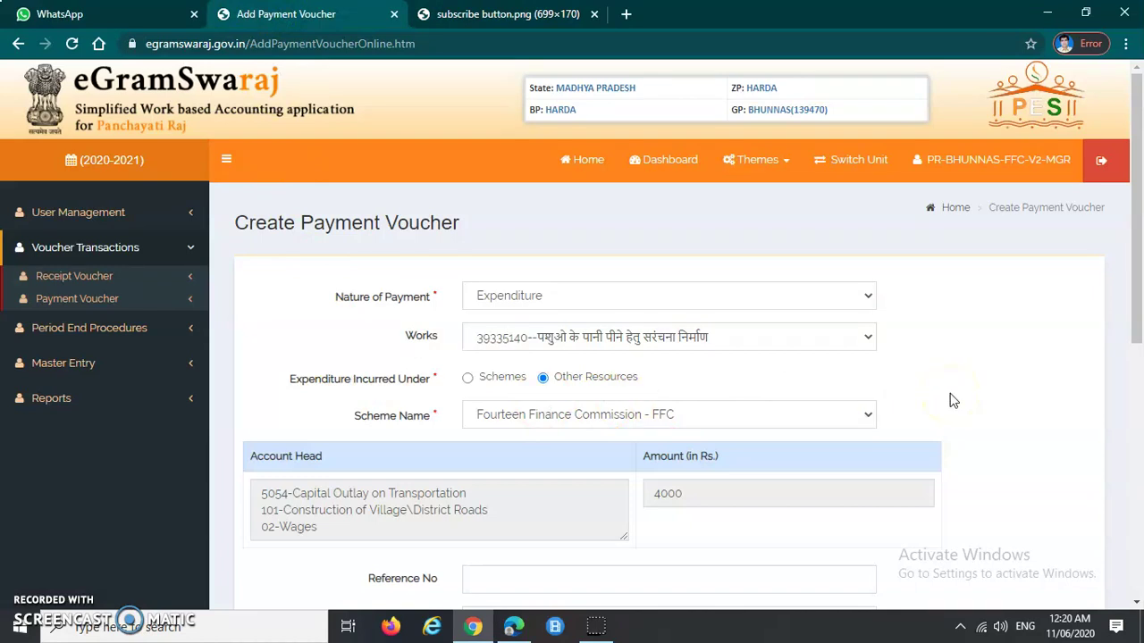
{"action": "left_click", "coordinate": [399, 337]}
{"action": "left_click_drag", "start_coordinate": [407, 342], "coordinate": [455, 335]}
{"action": "left_click", "coordinate": [448, 335]}
{"action": "left_click_drag", "start_coordinate": [223, 225], "coordinate": [504, 225]}
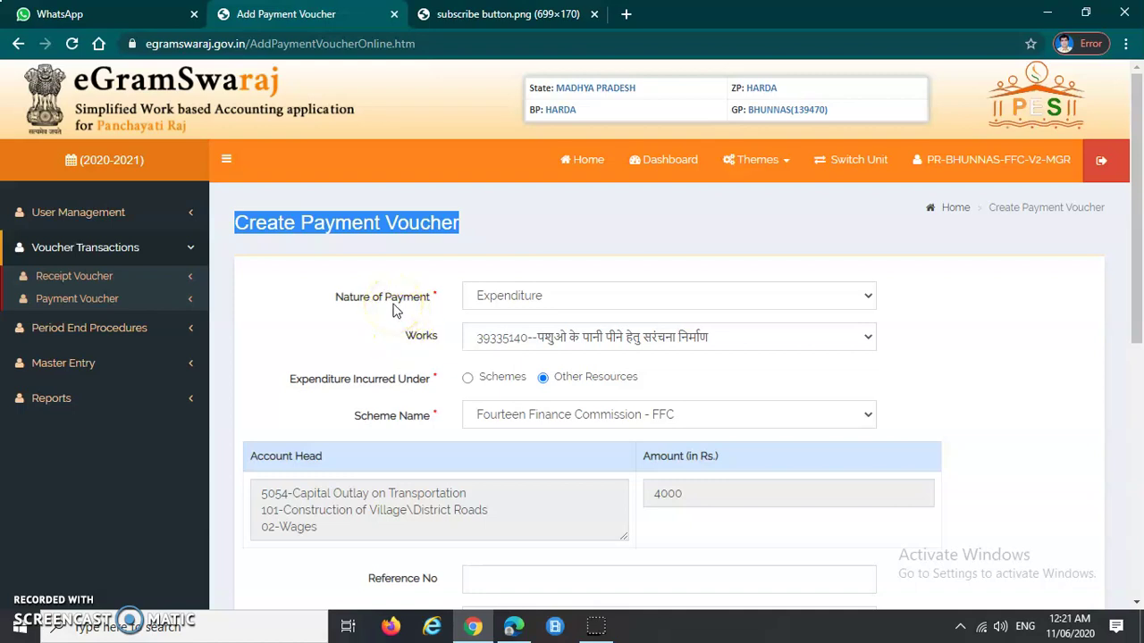
{"action": "left_click", "coordinate": [332, 303]}
{"action": "left_click_drag", "start_coordinate": [332, 302], "coordinate": [439, 325]}
{"action": "left_click", "coordinate": [353, 347]}
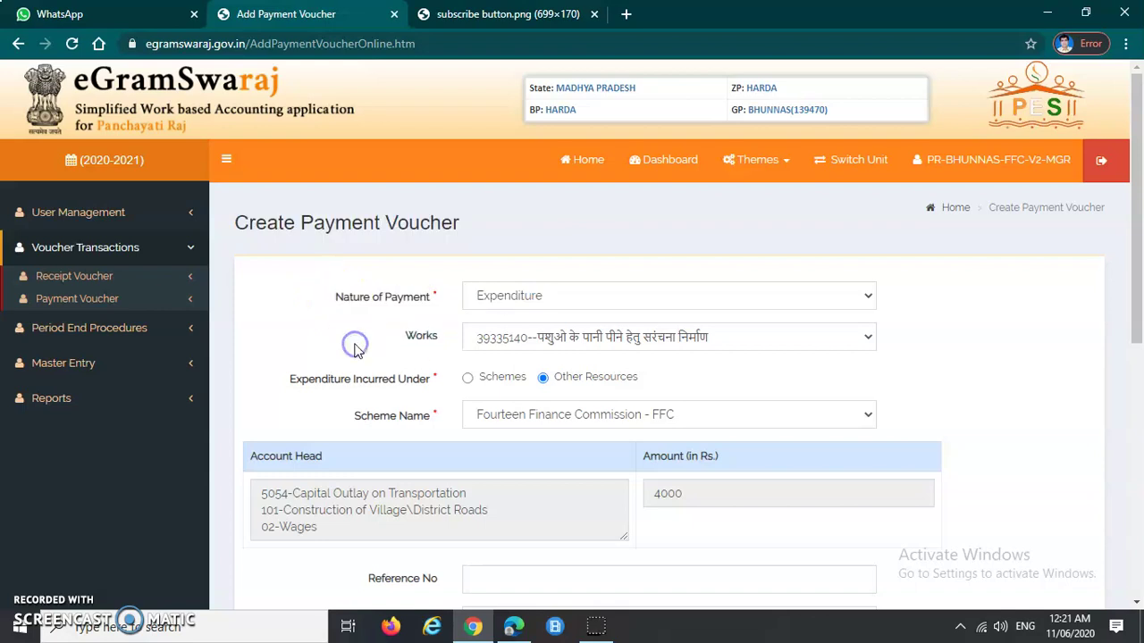